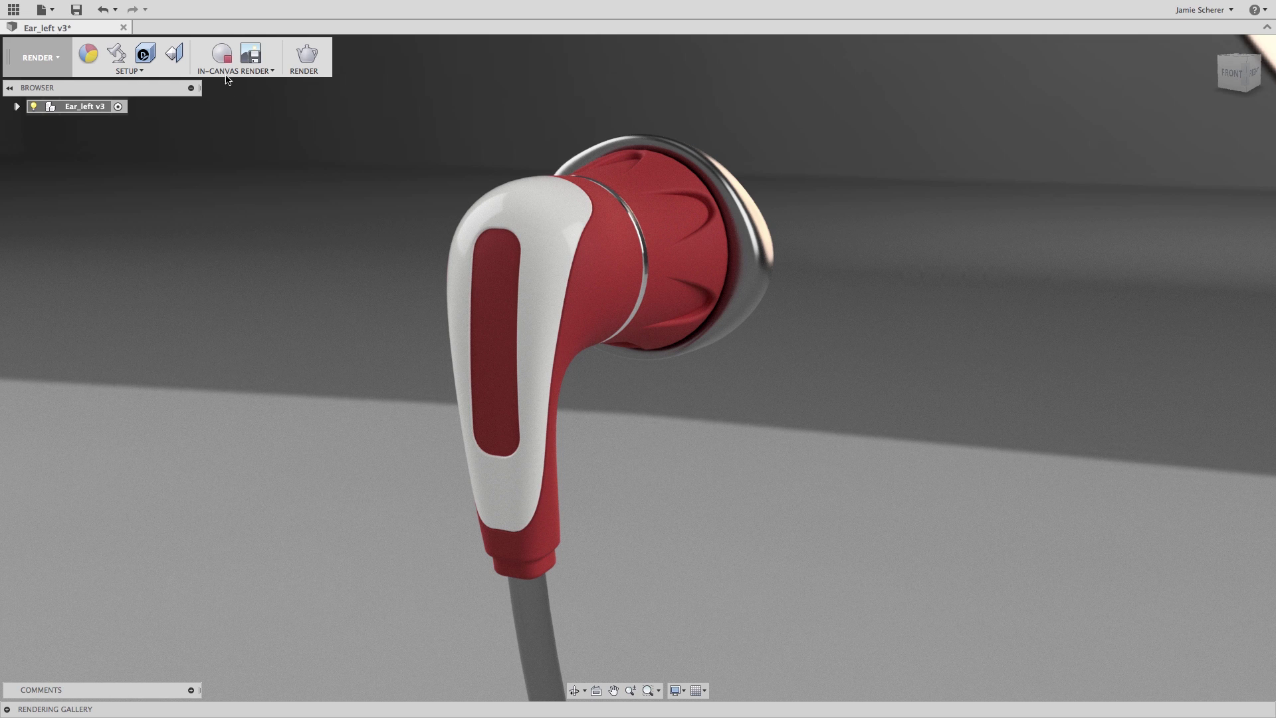
- Orbit the earbud to a three-quarter side view and switch to the Model workspace
middle_click_drag(290, 333, 787, 346, "shift")
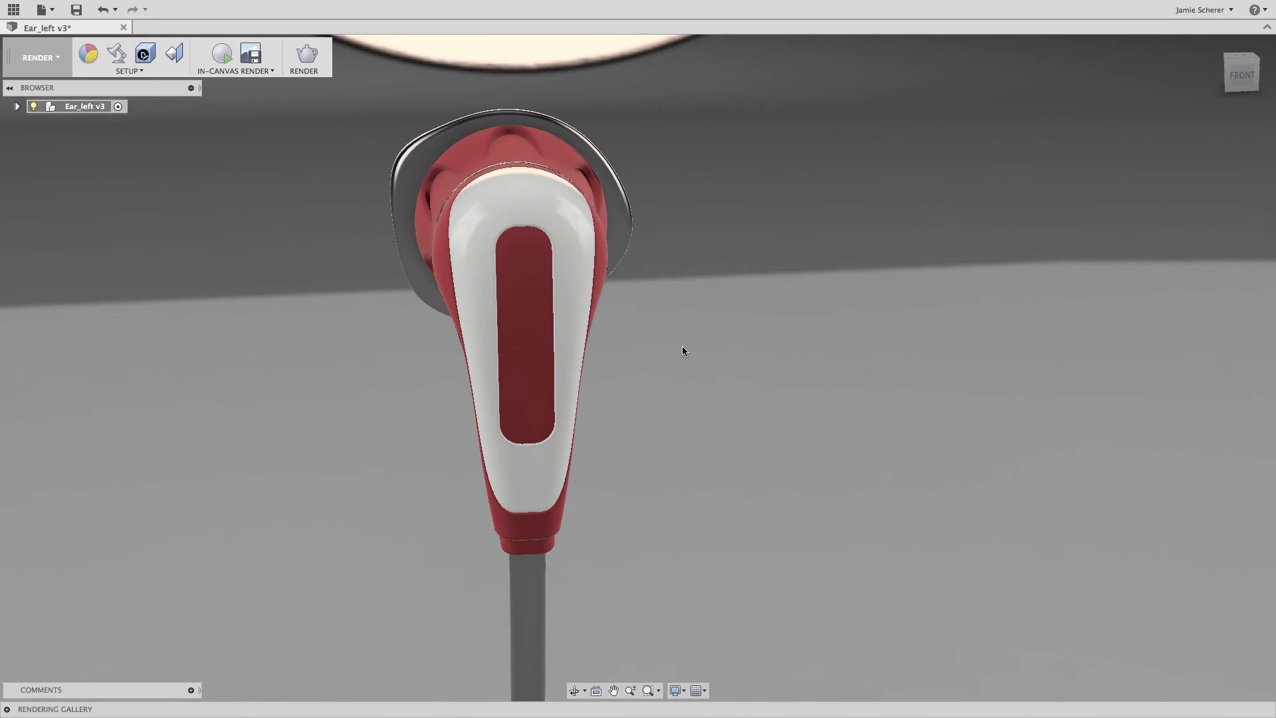
middle_click_drag(683, 351, 651, 379, "shift")
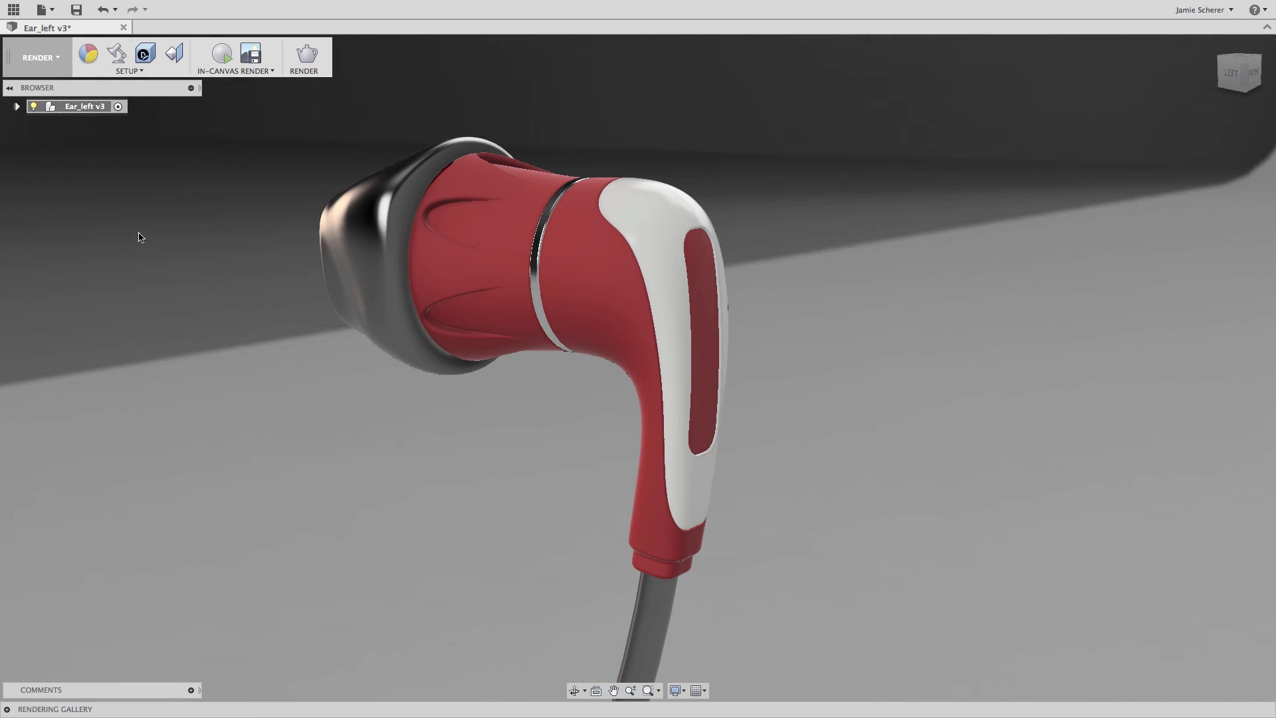
left_click(53, 56)
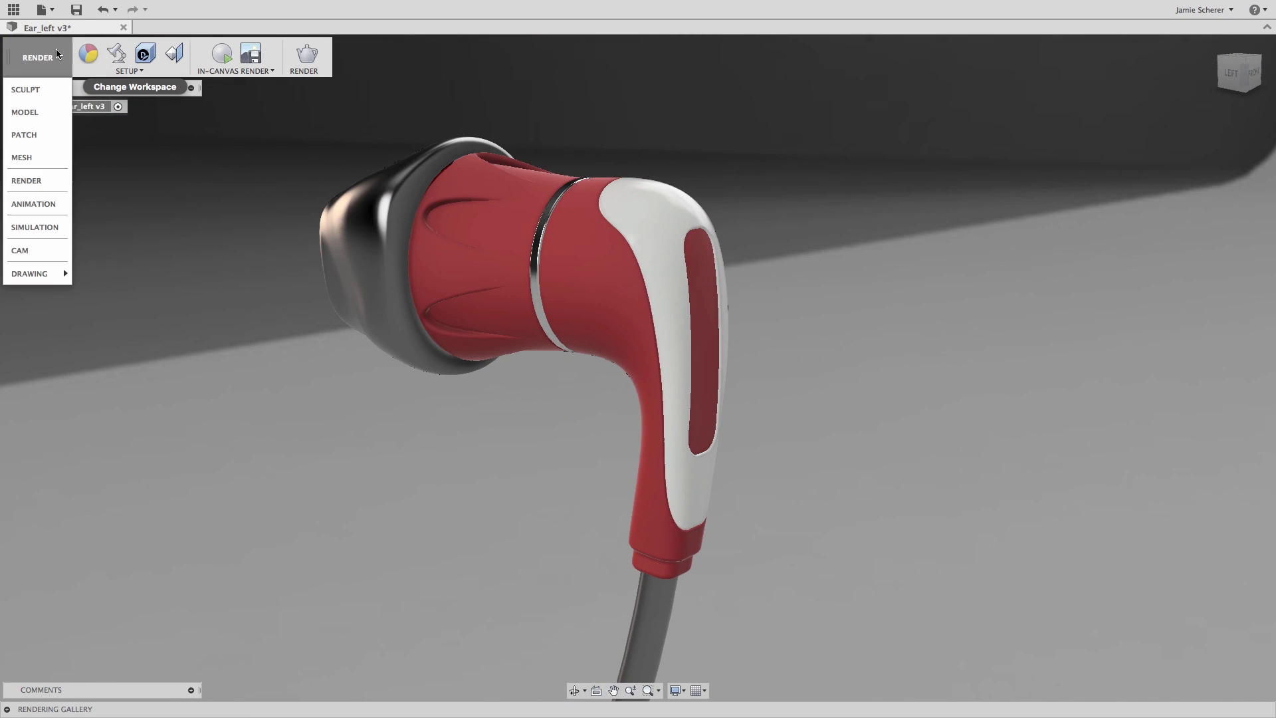
left_click(46, 110)
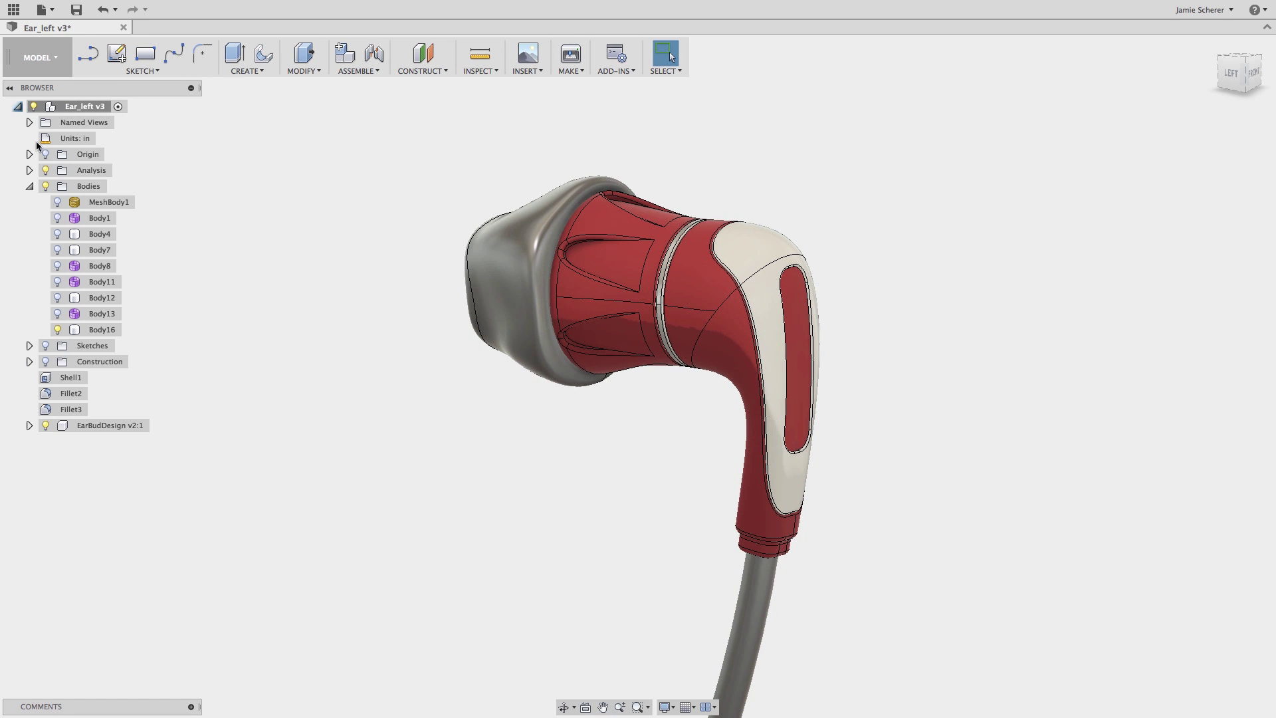
- Show MeshBody1, hide EarBudDesign v2:1 and Body16, and zoom out to the whole ear
left_click(57, 202)
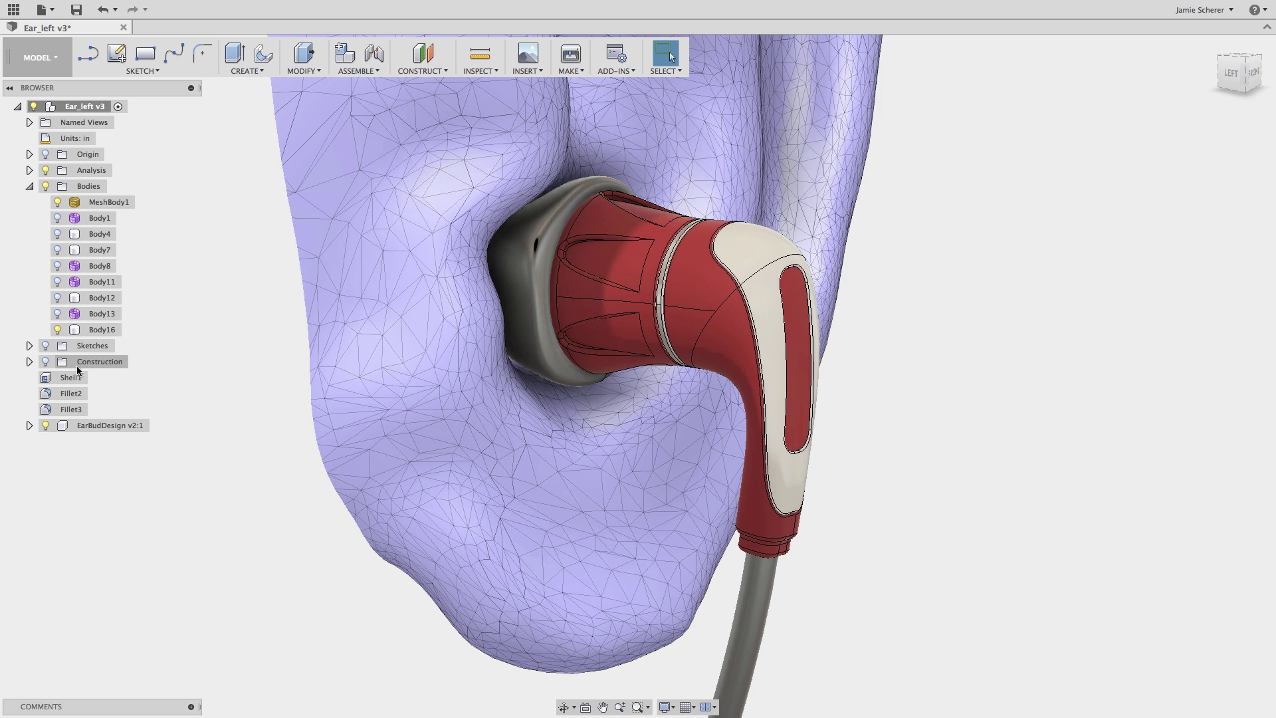
left_click(45, 426)
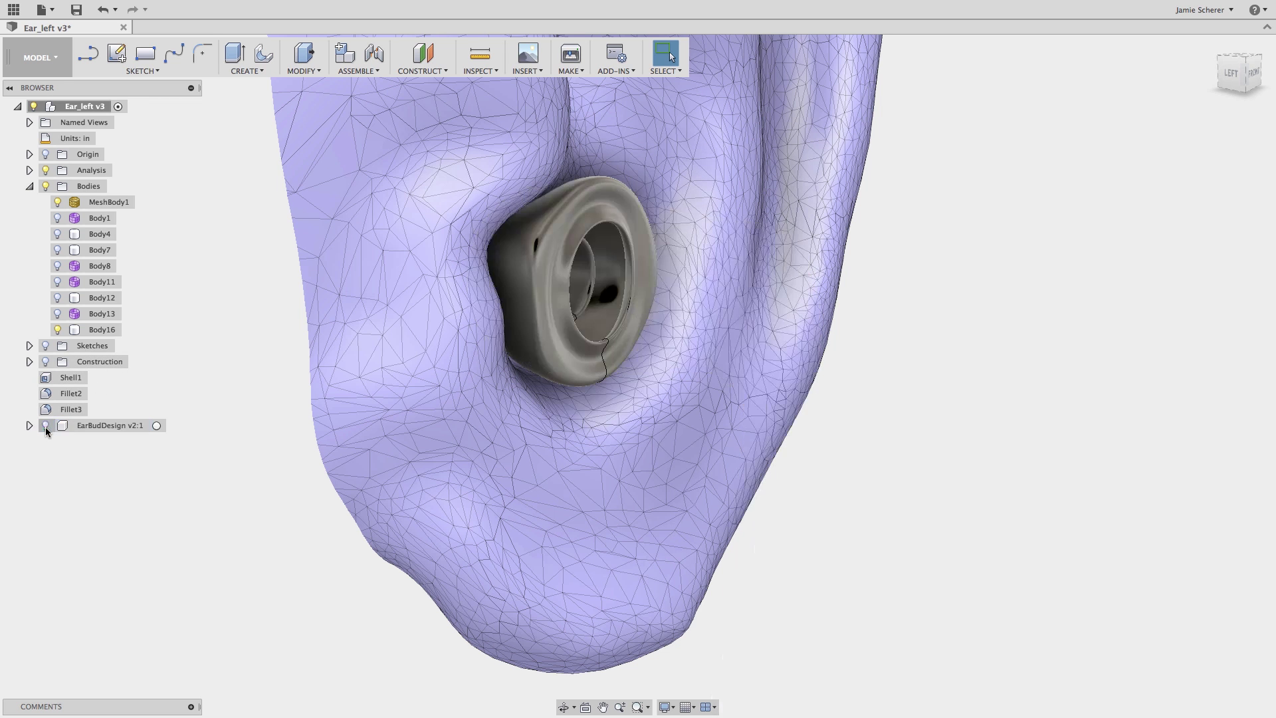
left_click(57, 330)
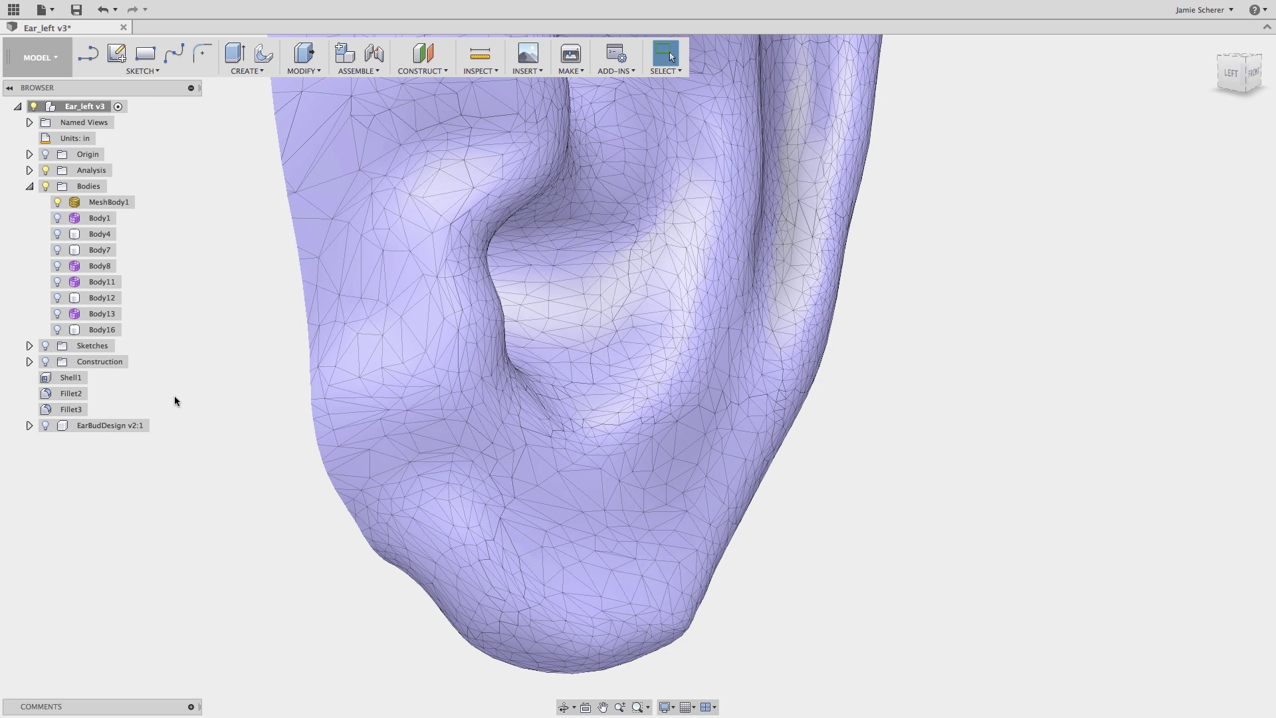
scroll(248, 388, "down", 3)
middle_click_drag(249, 388, 374, 446)
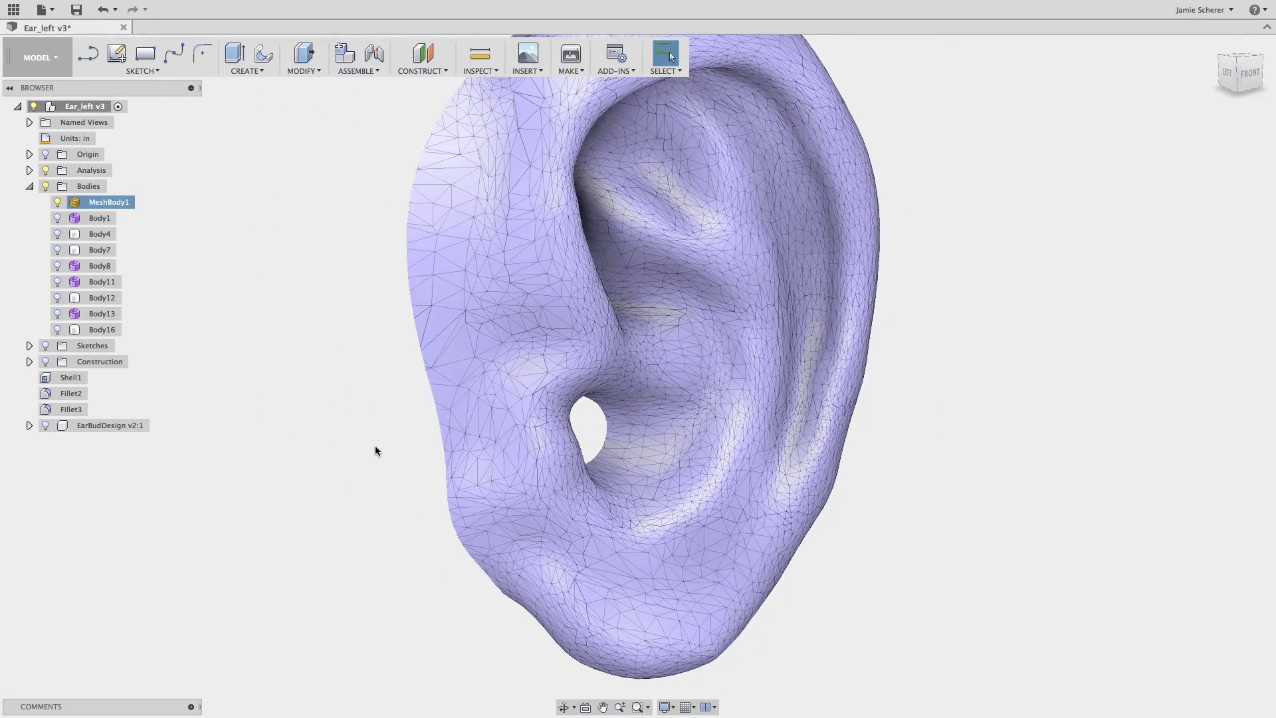
left_click(375, 447)
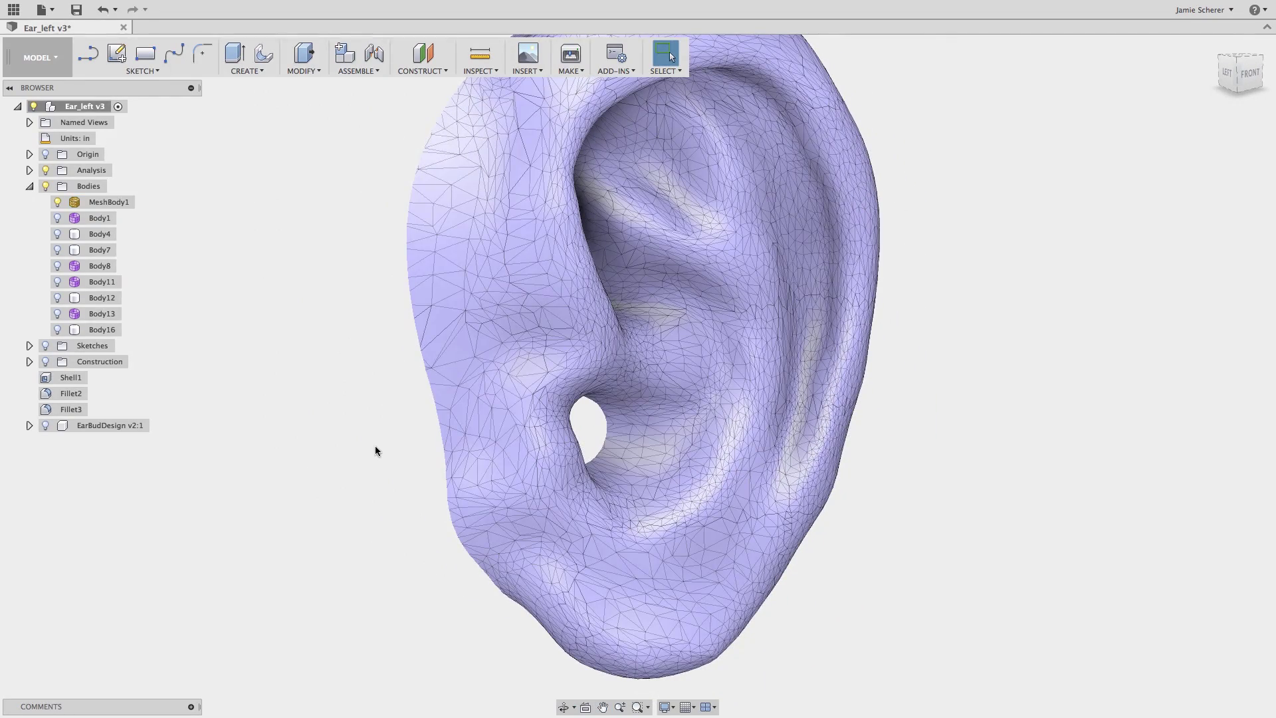
left_click(60, 66)
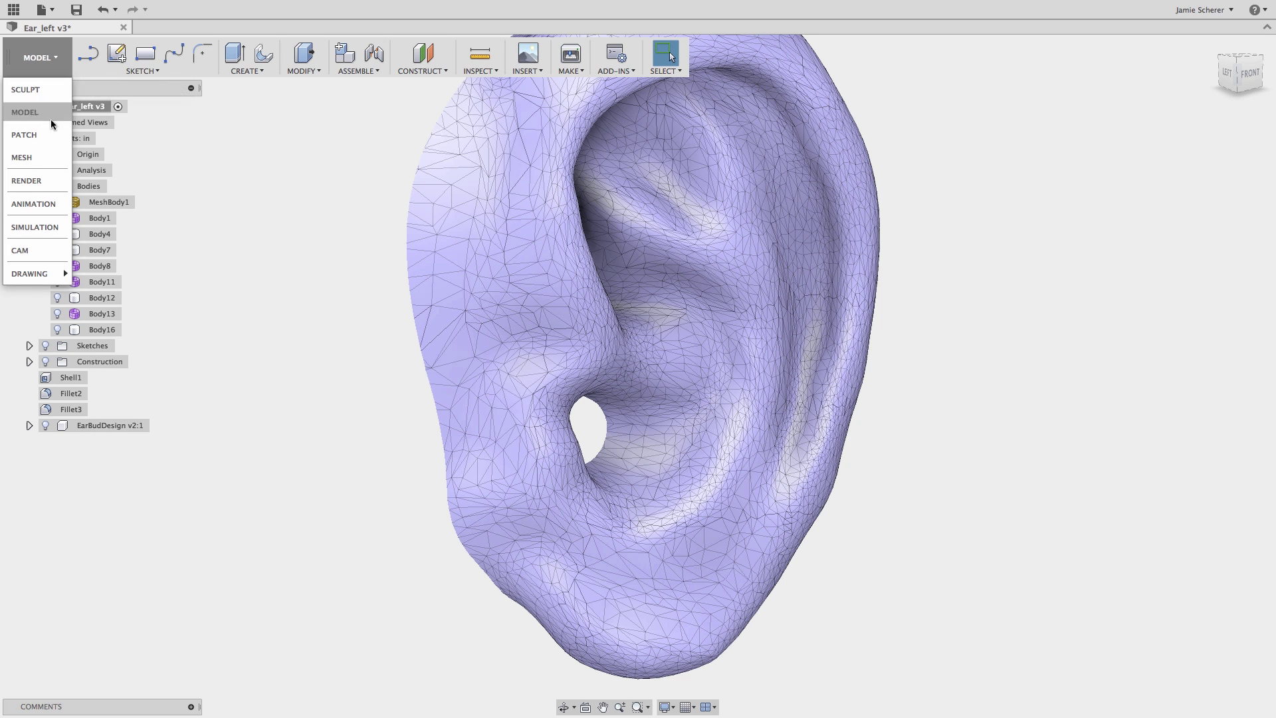
- Switch to the Mesh workspace and browse its Modify menu options
left_click(45, 154)
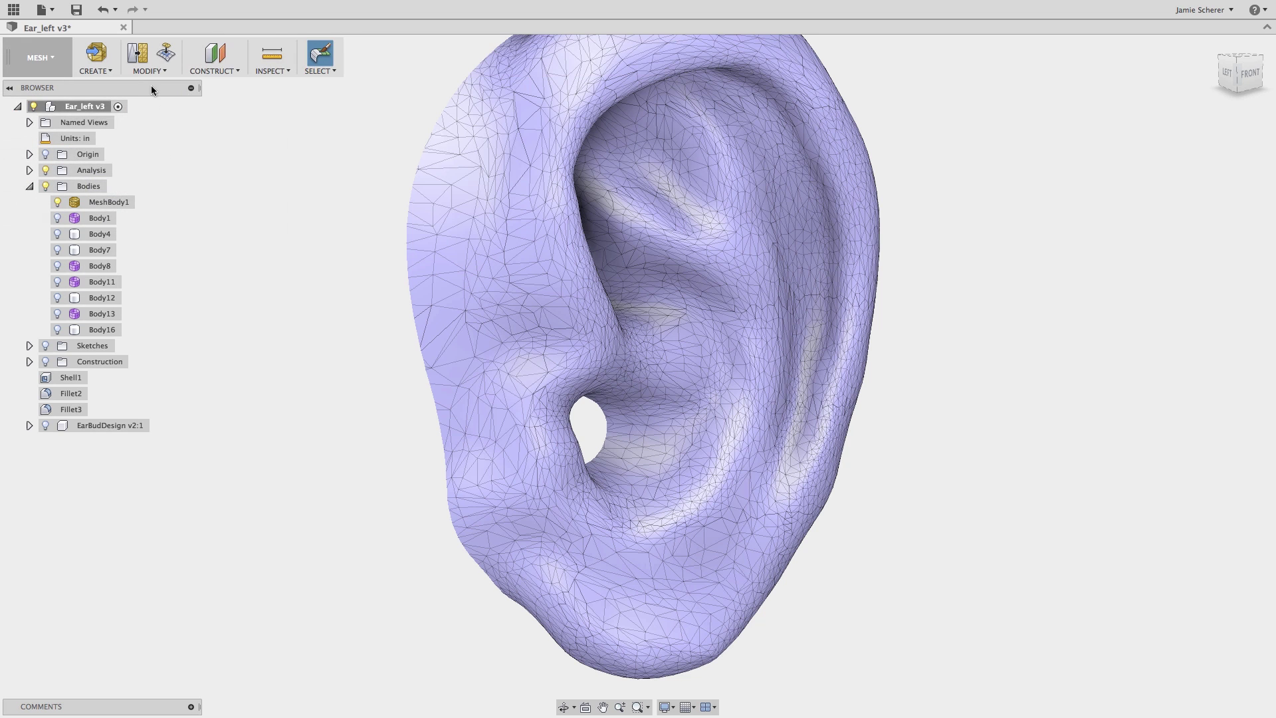
left_click(163, 72)
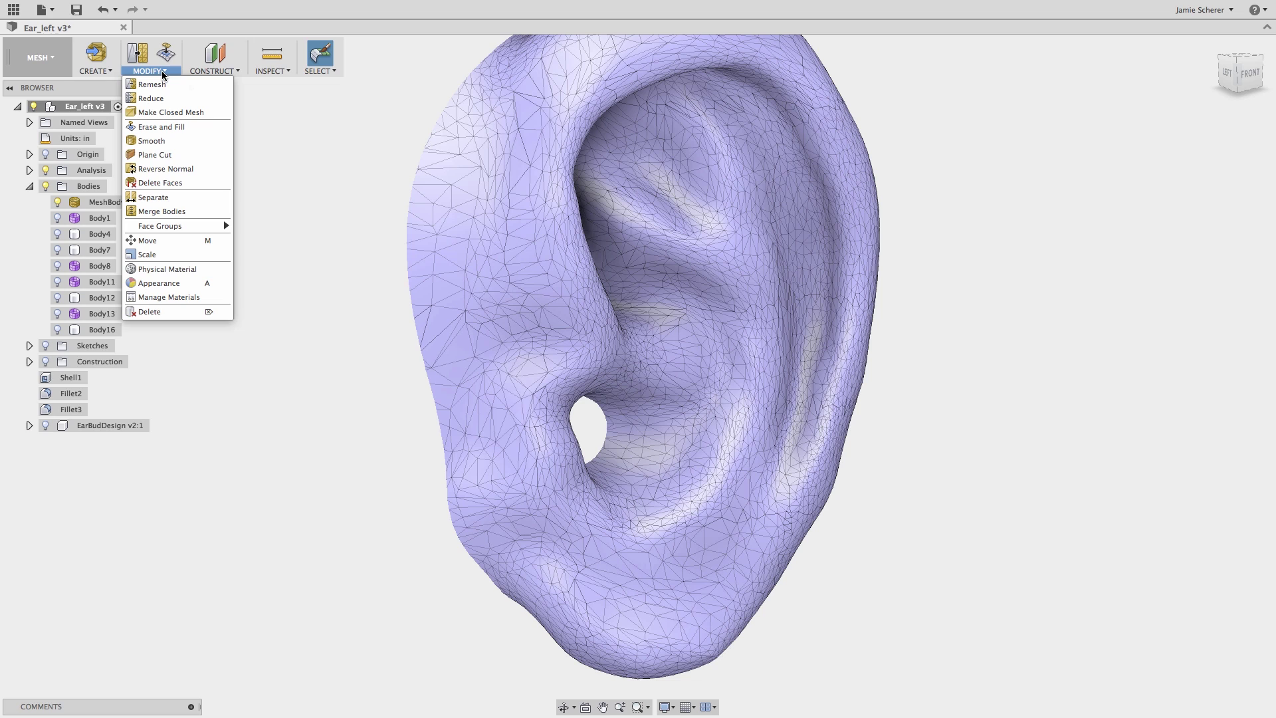
left_click(162, 71)
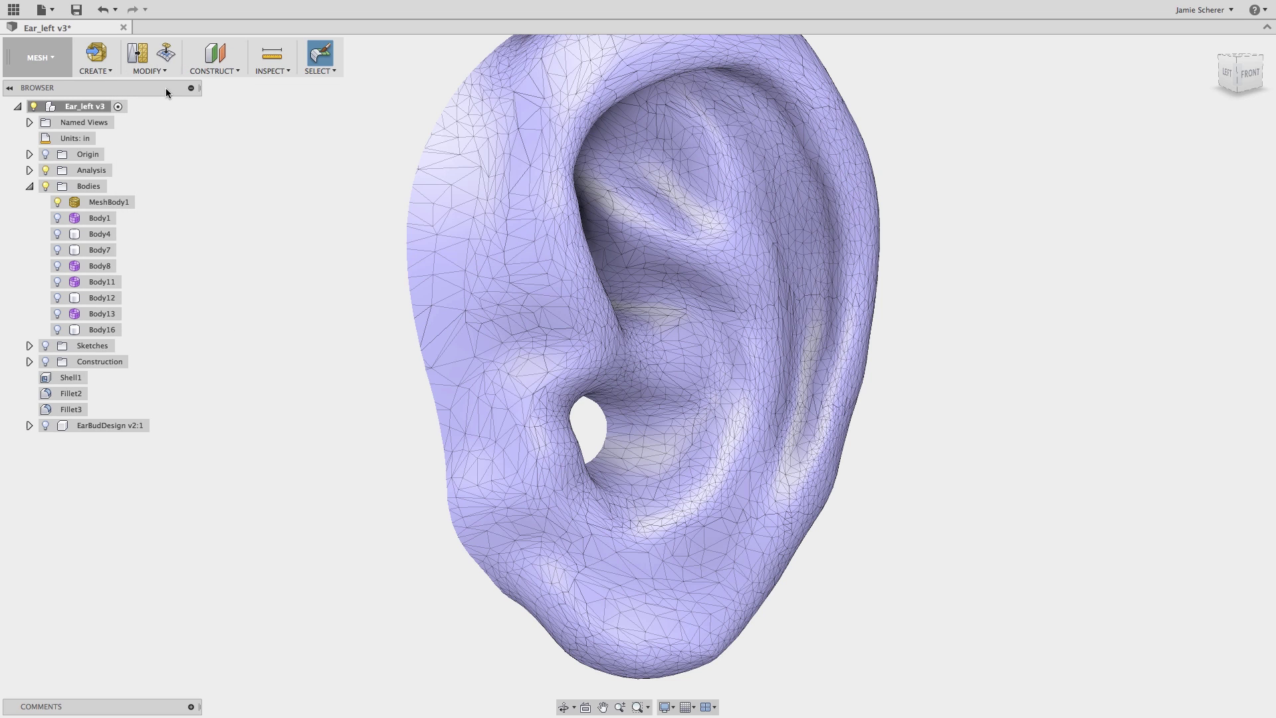
left_click(56, 69)
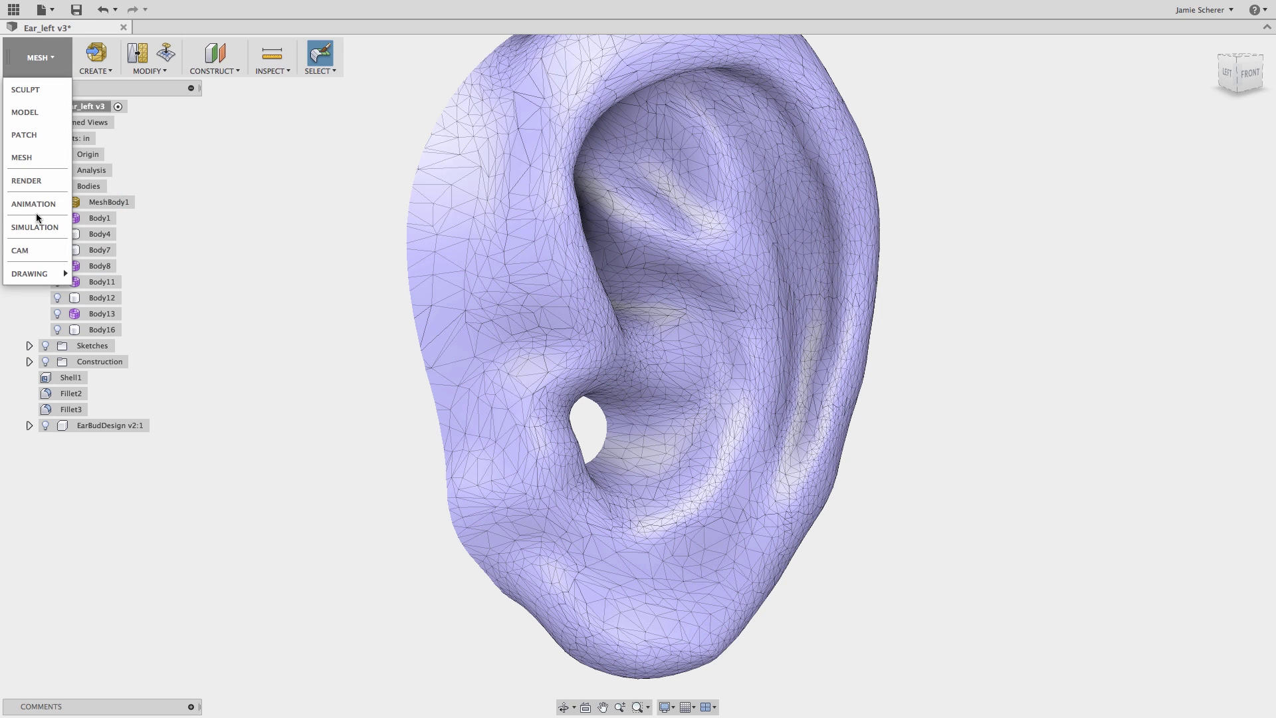
- Switch to the Sculpt workspace and expand EarBudDesign's Bodies folder
left_click(31, 90)
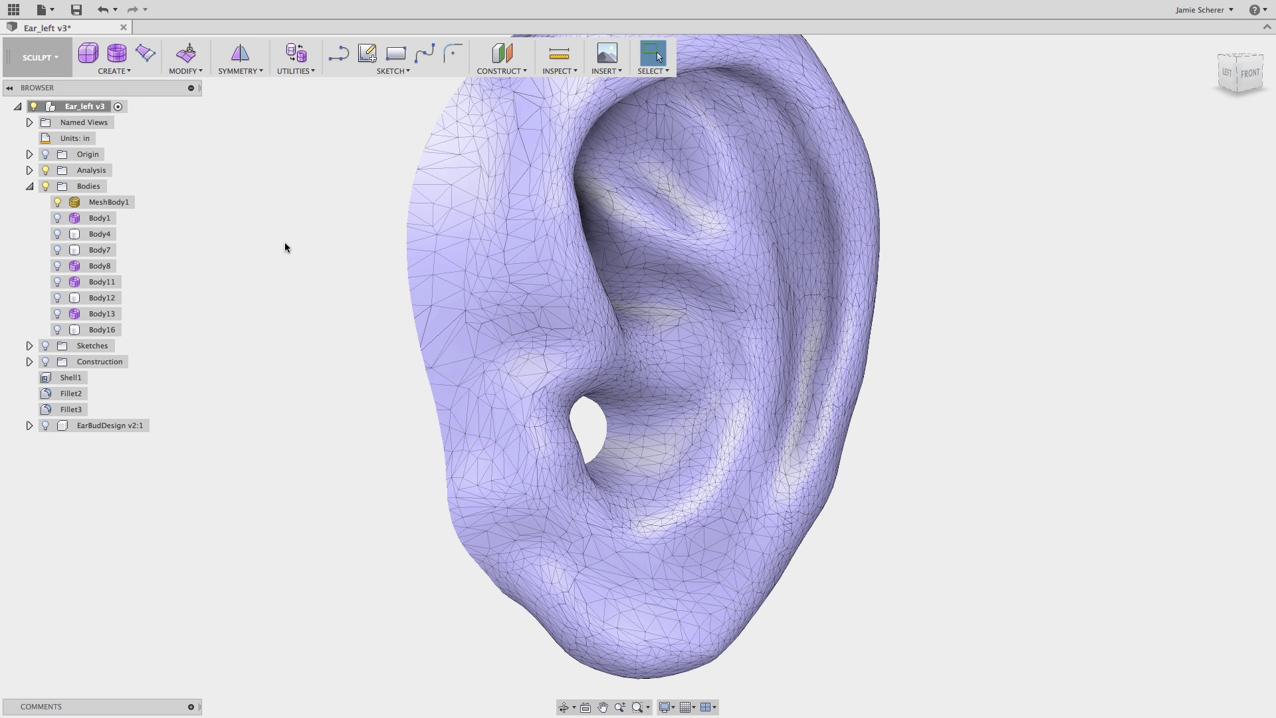
left_click(30, 426)
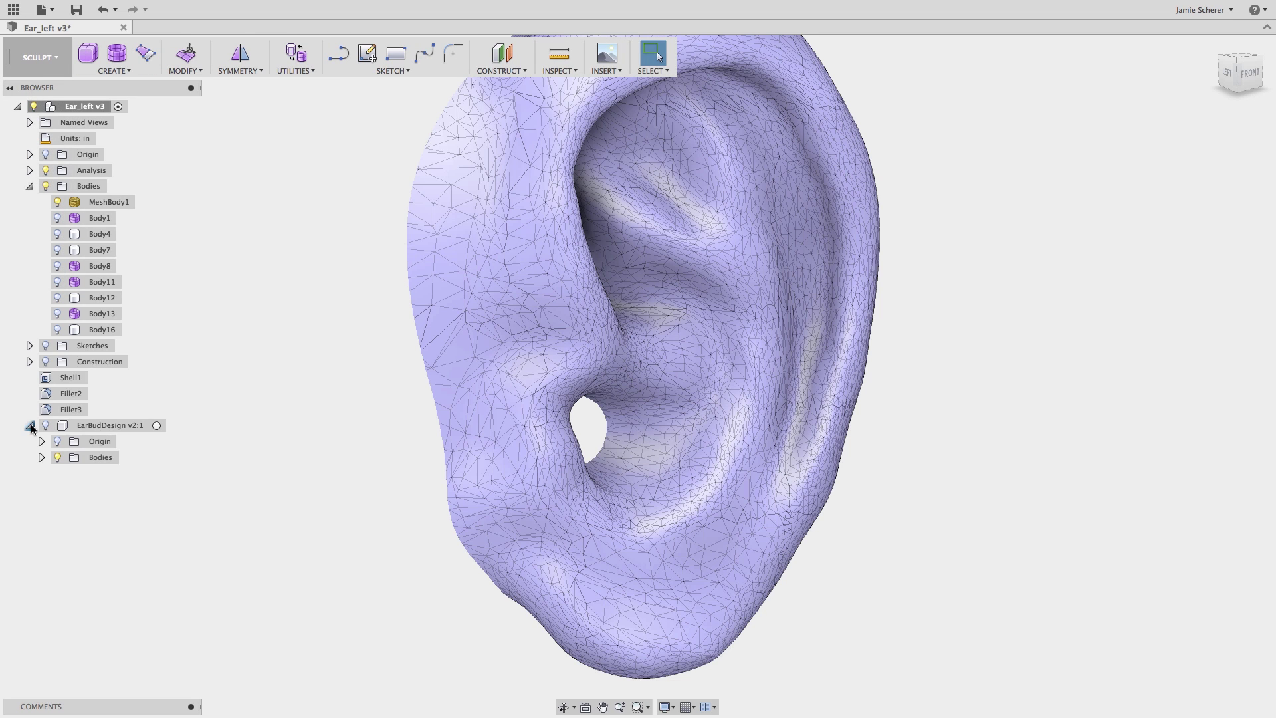
left_click(42, 458)
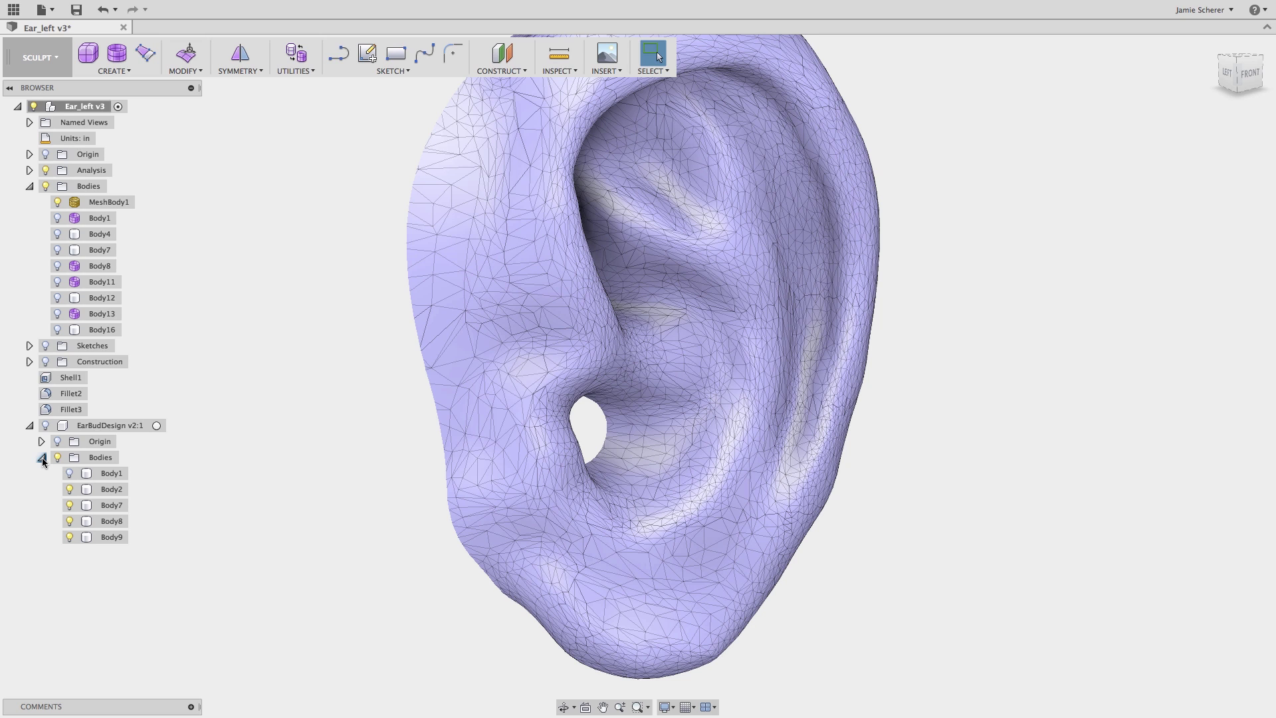
- Hide Body2 through Body9 and show only Body1, the black ear tip
left_click(110, 495)
left_click(112, 536, "shift")
right_click(112, 537)
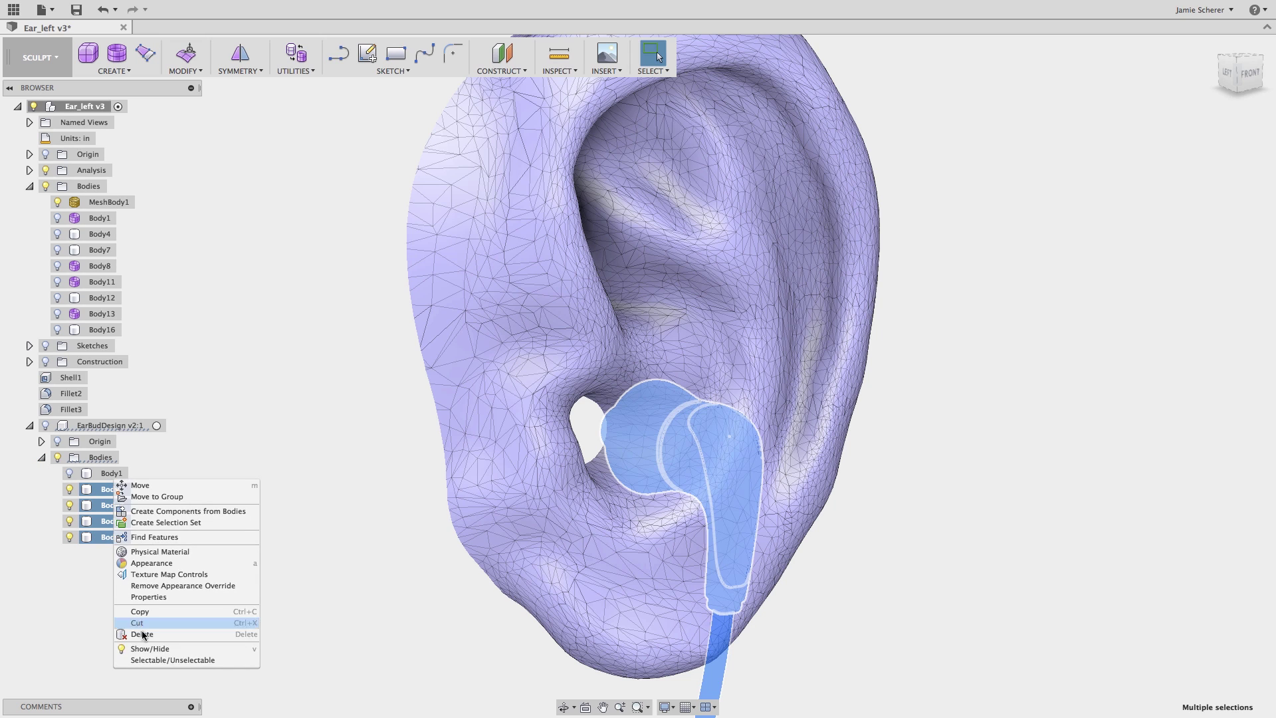
left_click(151, 649)
left_click(69, 473)
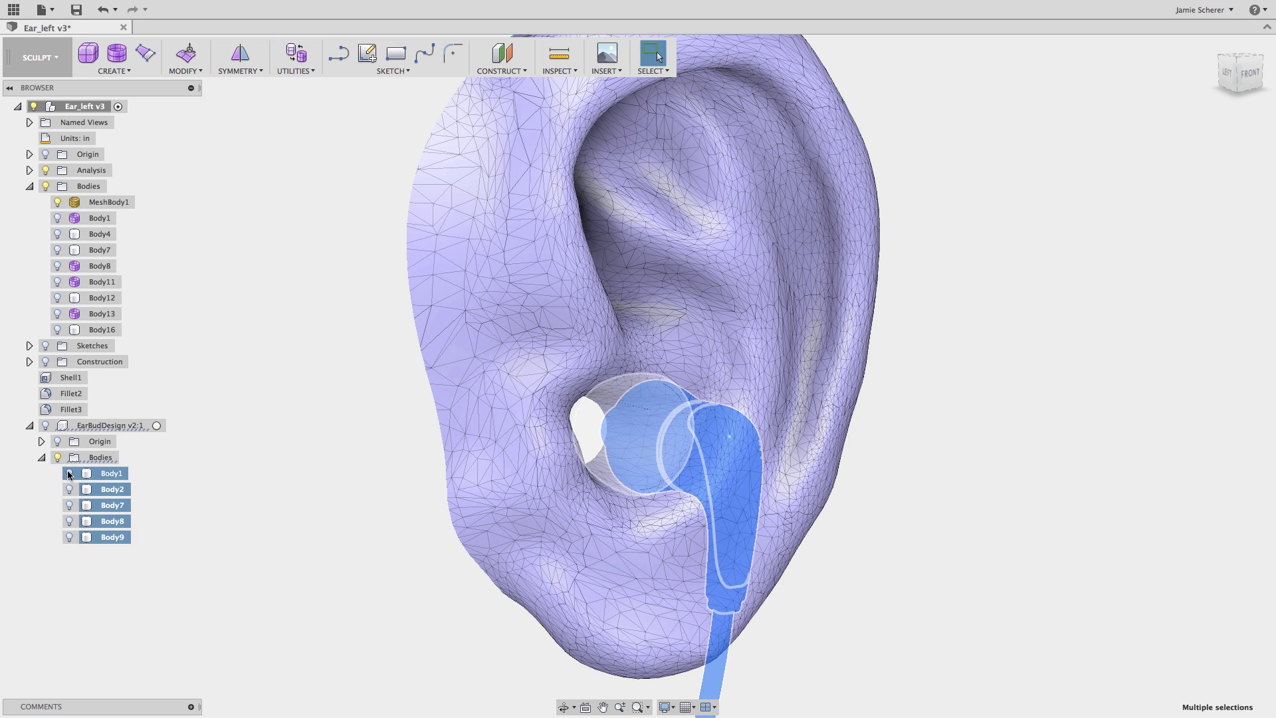
left_click(250, 426)
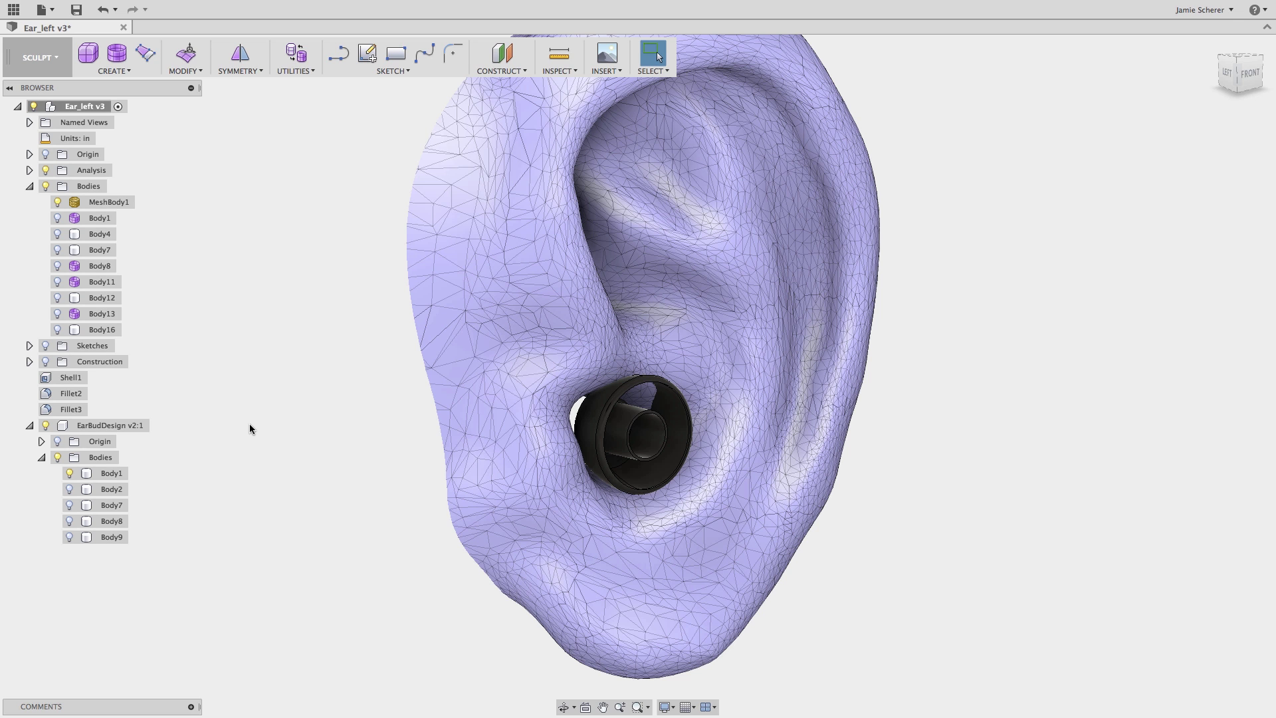
- Start Convert with the BRep Face filter and pick the black tip's outer face
scroll(417, 419, "up", 5)
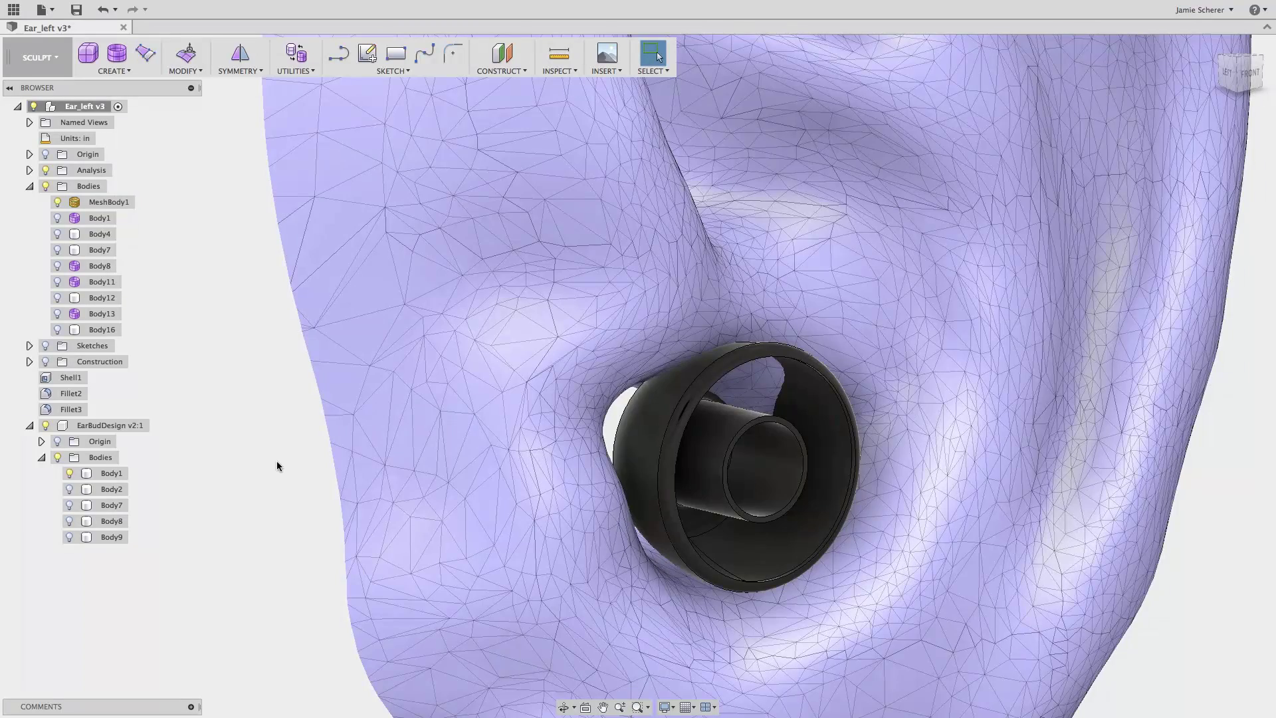
middle_click_drag(278, 456, 269, 454)
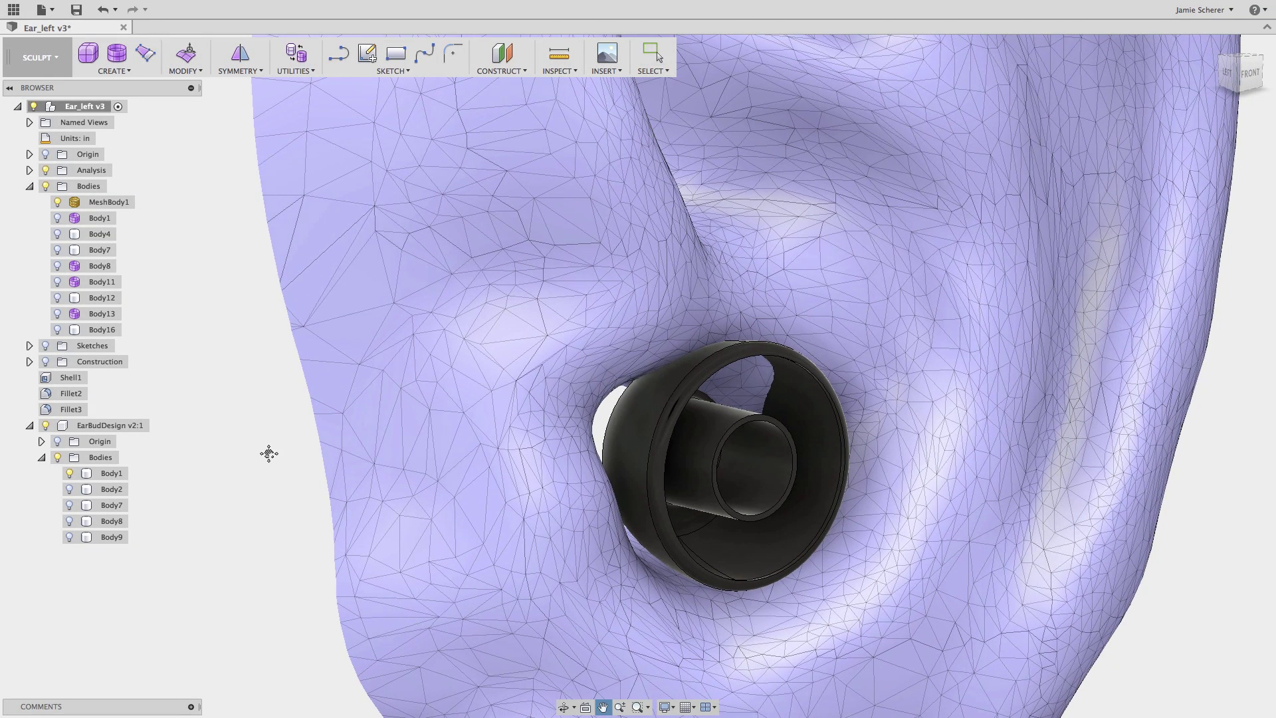
left_click(307, 70)
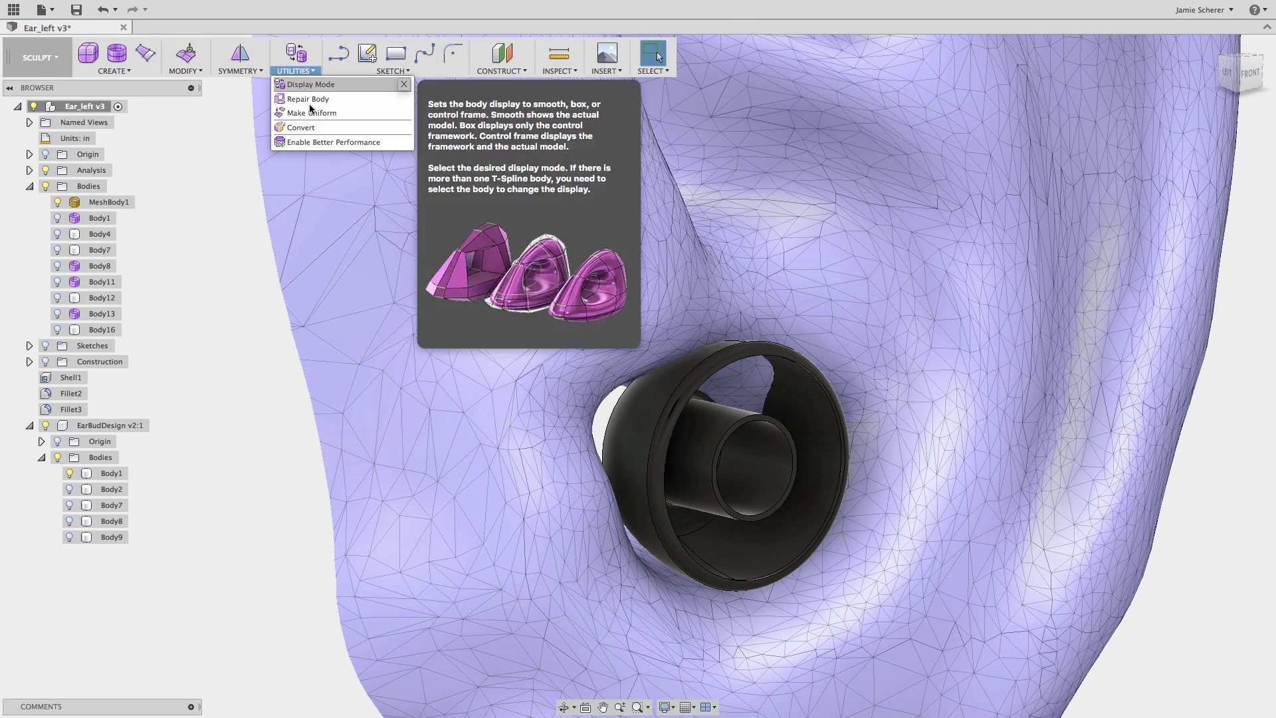
left_click(312, 127)
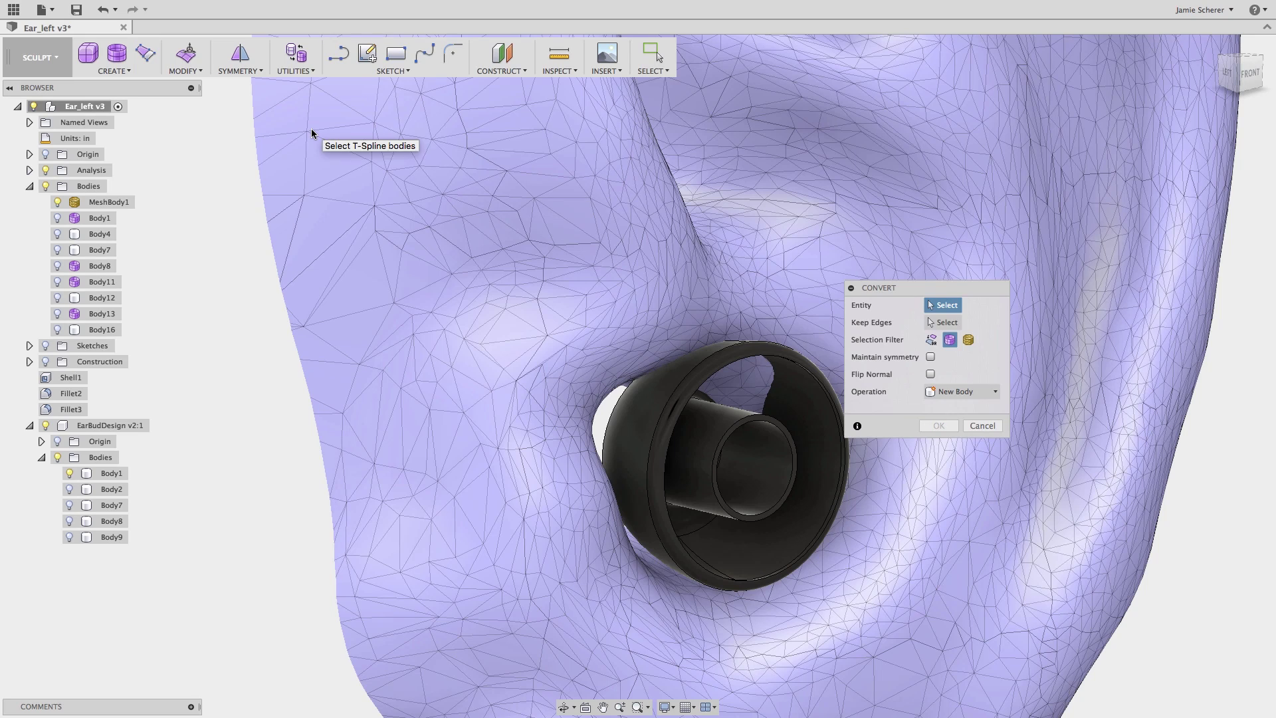
left_click(933, 342)
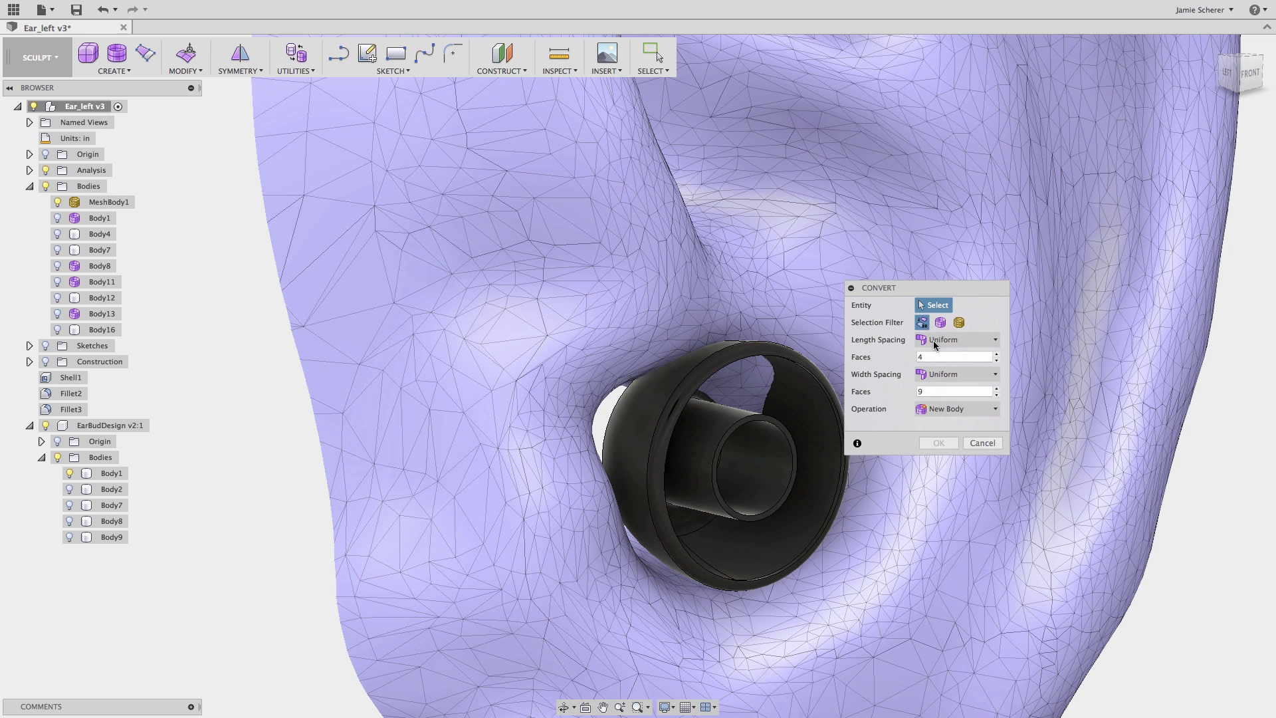
left_click(647, 404)
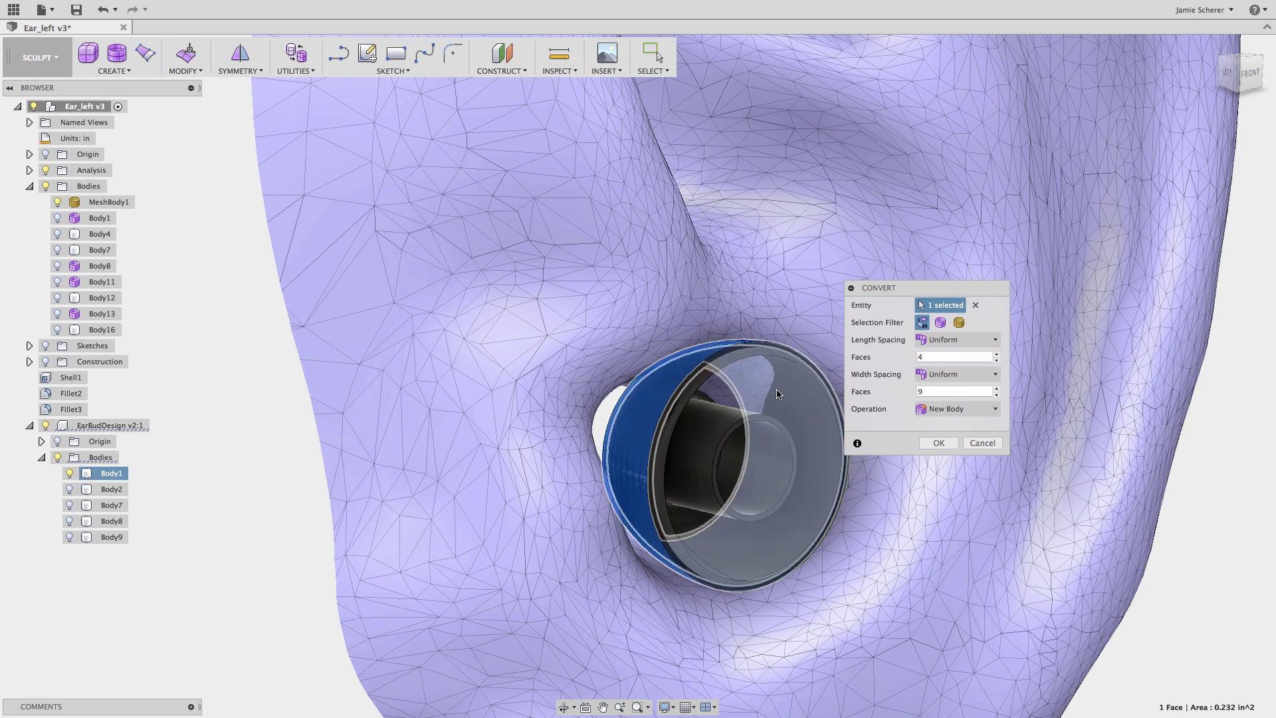
- Set the faces to 8 by 4 and create the converted body
left_click(925, 357)
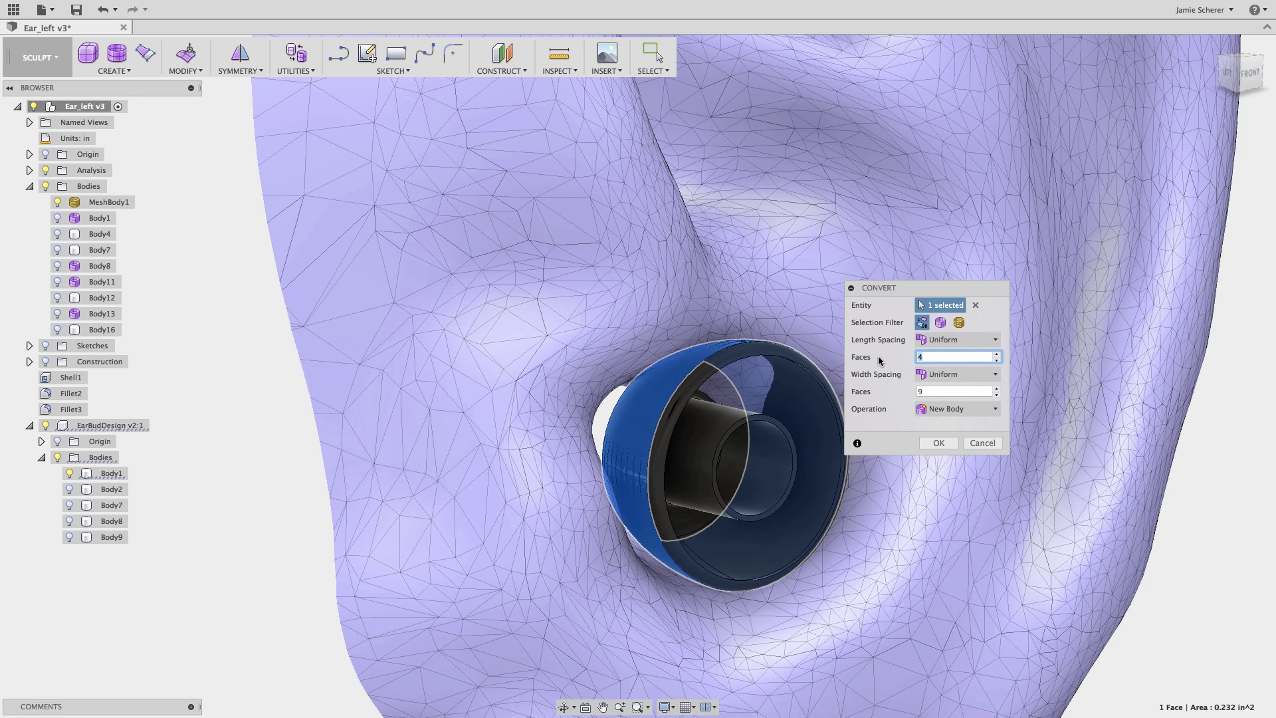
key("BackSpace")
type("8")
key("Tab")
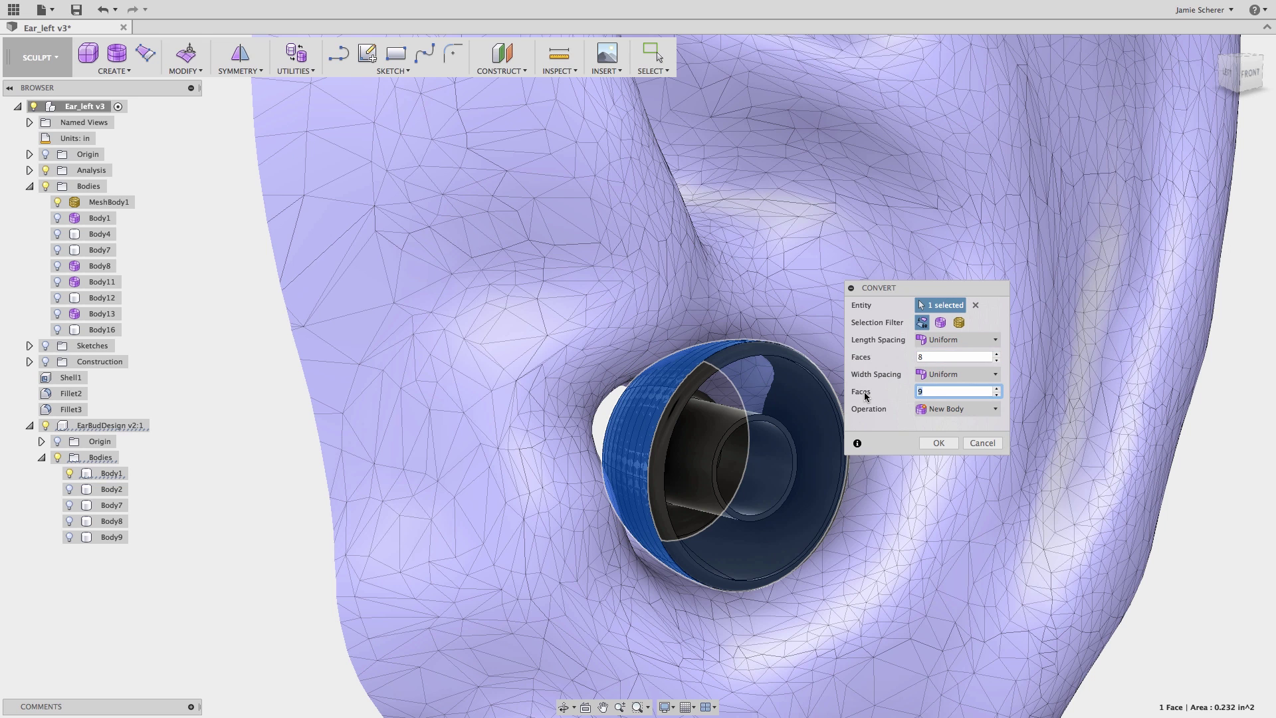
type("4")
left_click(938, 443)
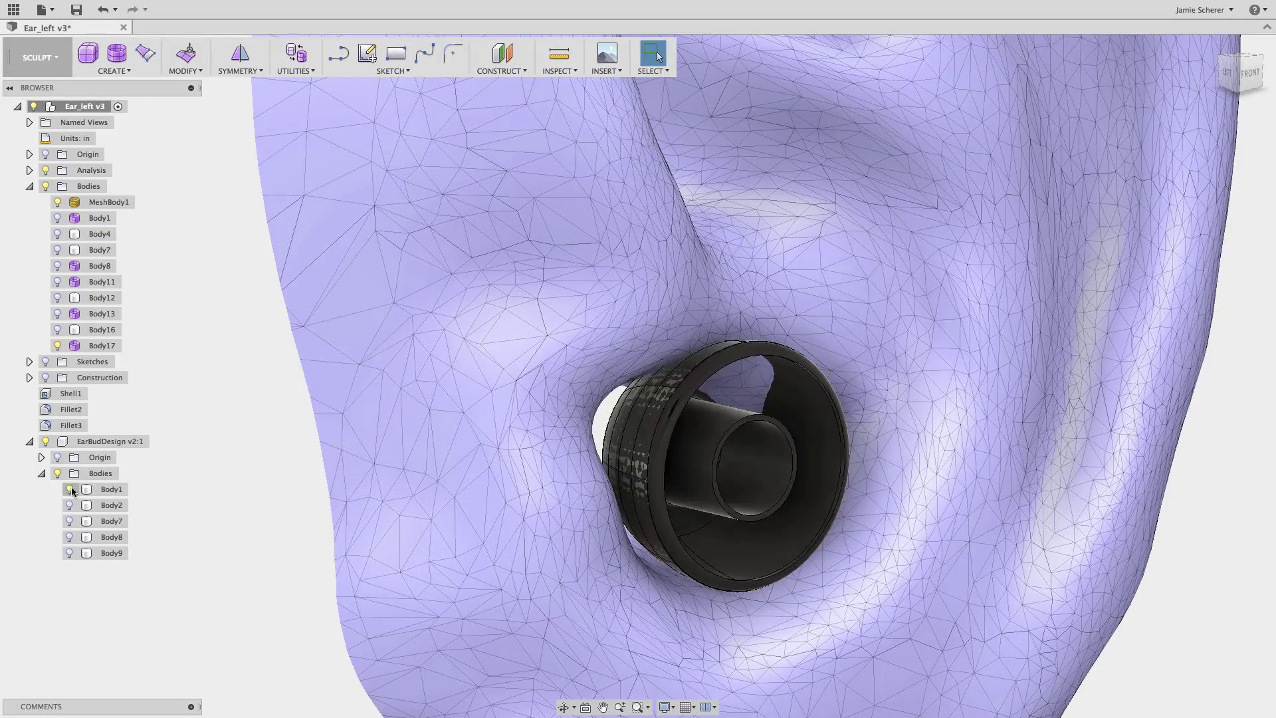
- Hide the black ear tip, leaving the converted Body17 ring in the ear canal
left_click(70, 490)
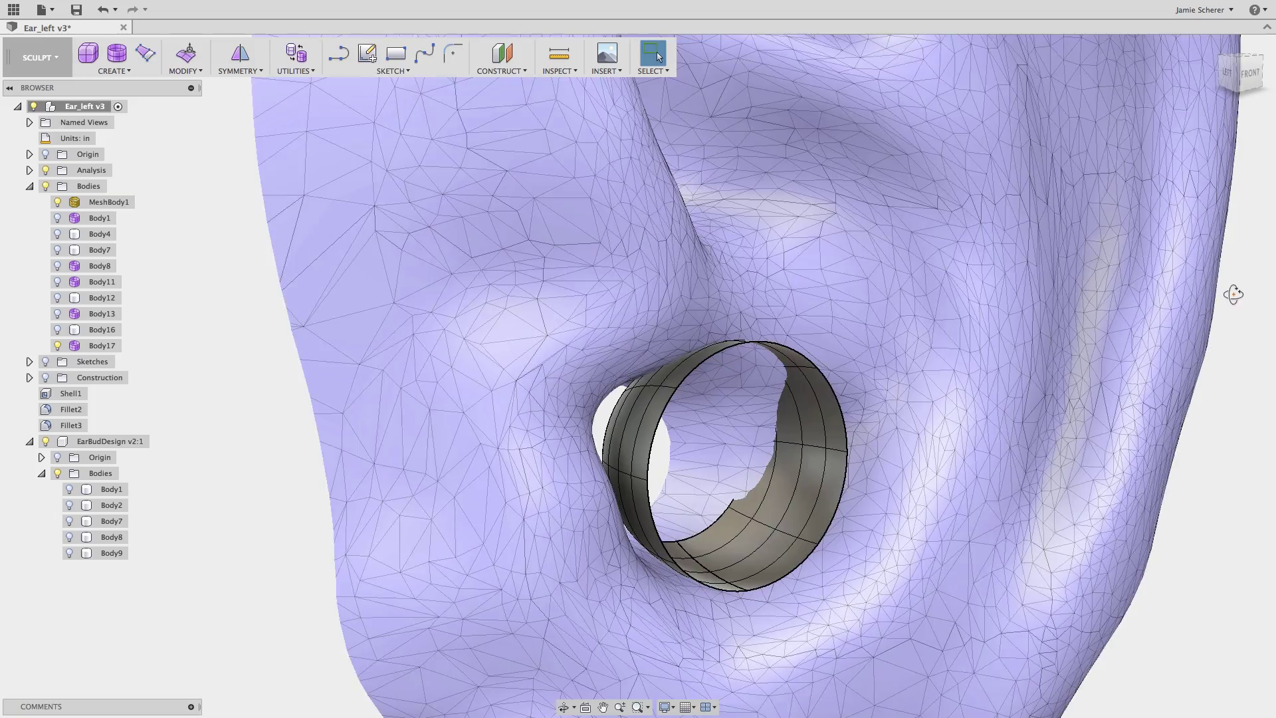
middle_click_drag(1234, 294, 1230, 346, "shift")
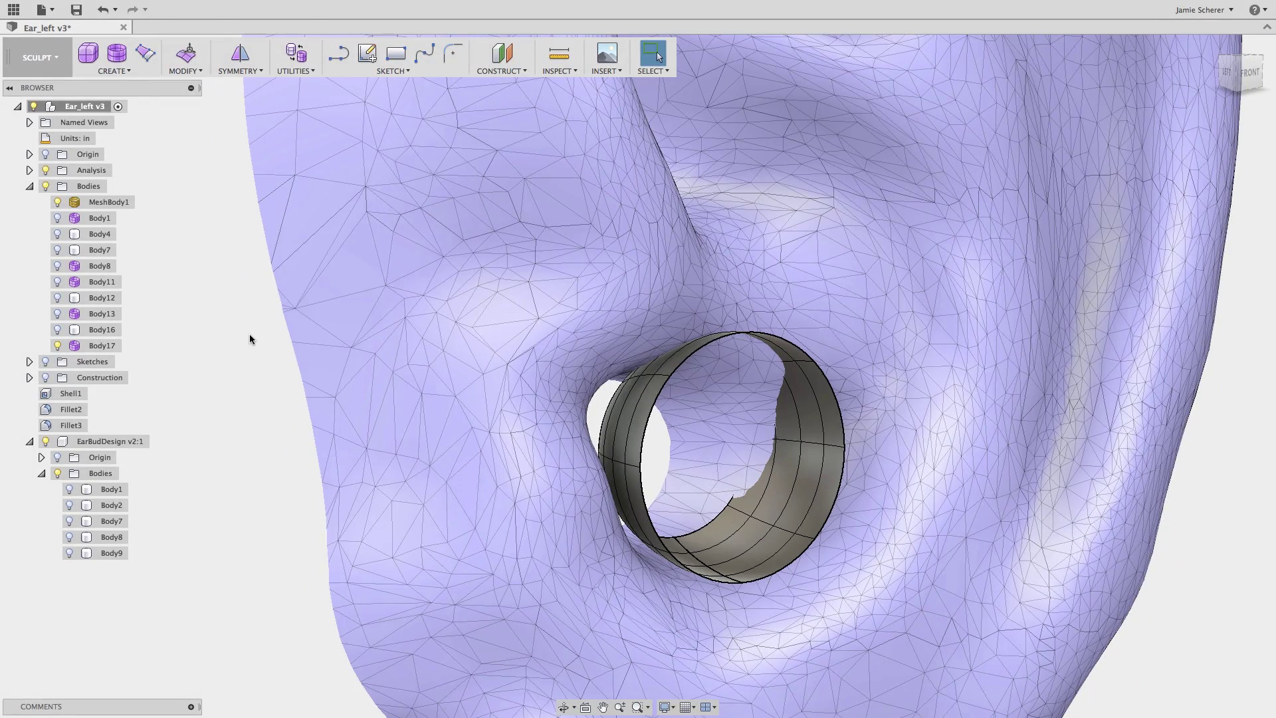
left_click(201, 72)
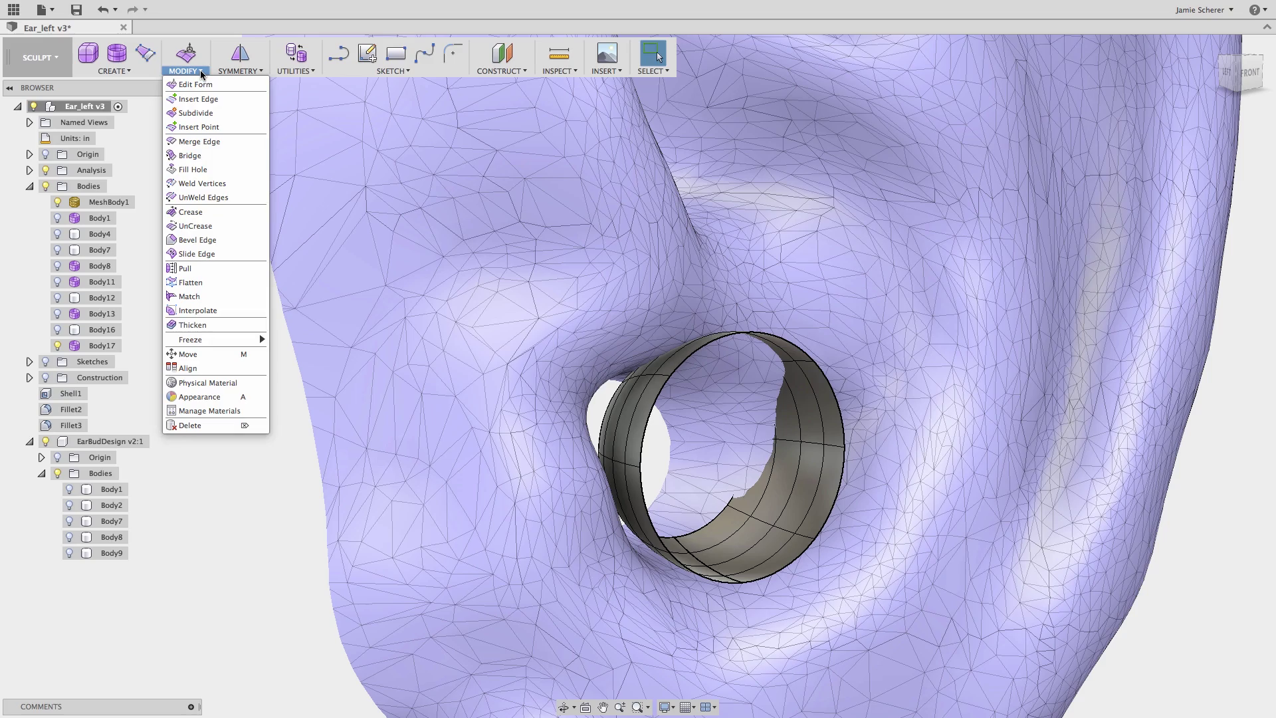
- Start Pull and window-select the ring's edge vertices to snap onto the ear mesh
left_click(199, 270)
scroll(708, 414, "up", 5)
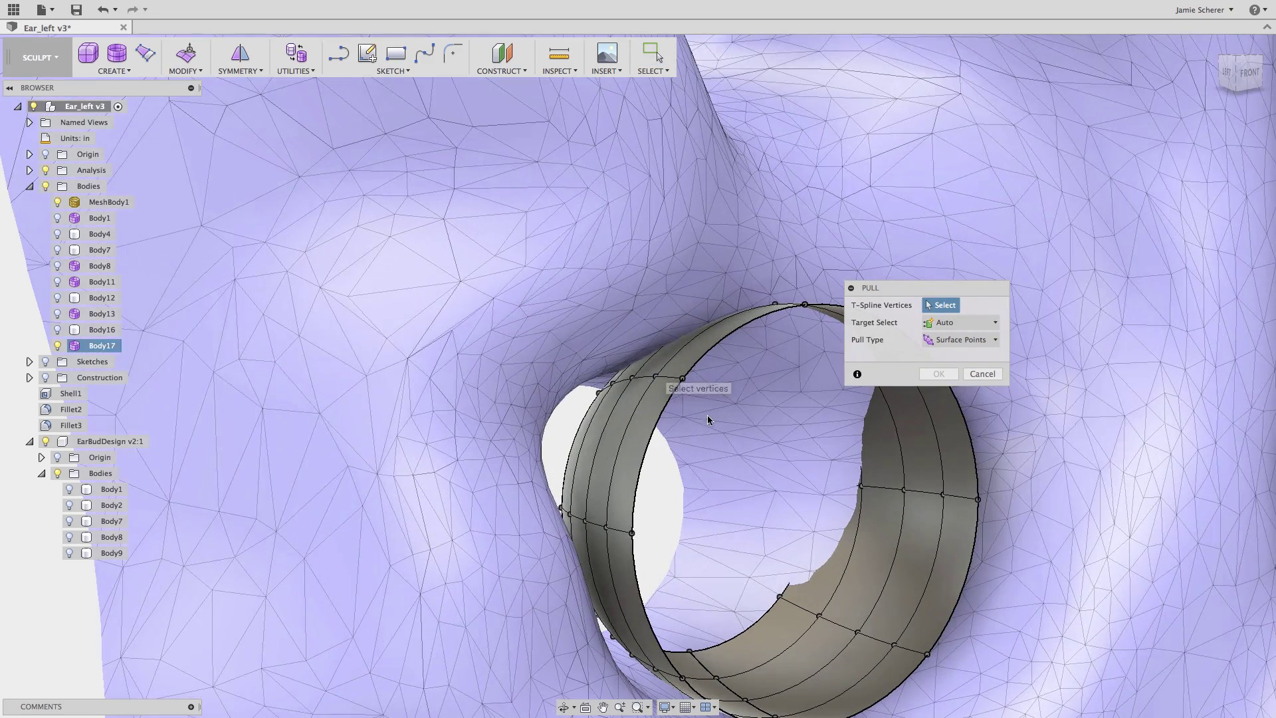
left_click_drag(742, 429, 548, 357)
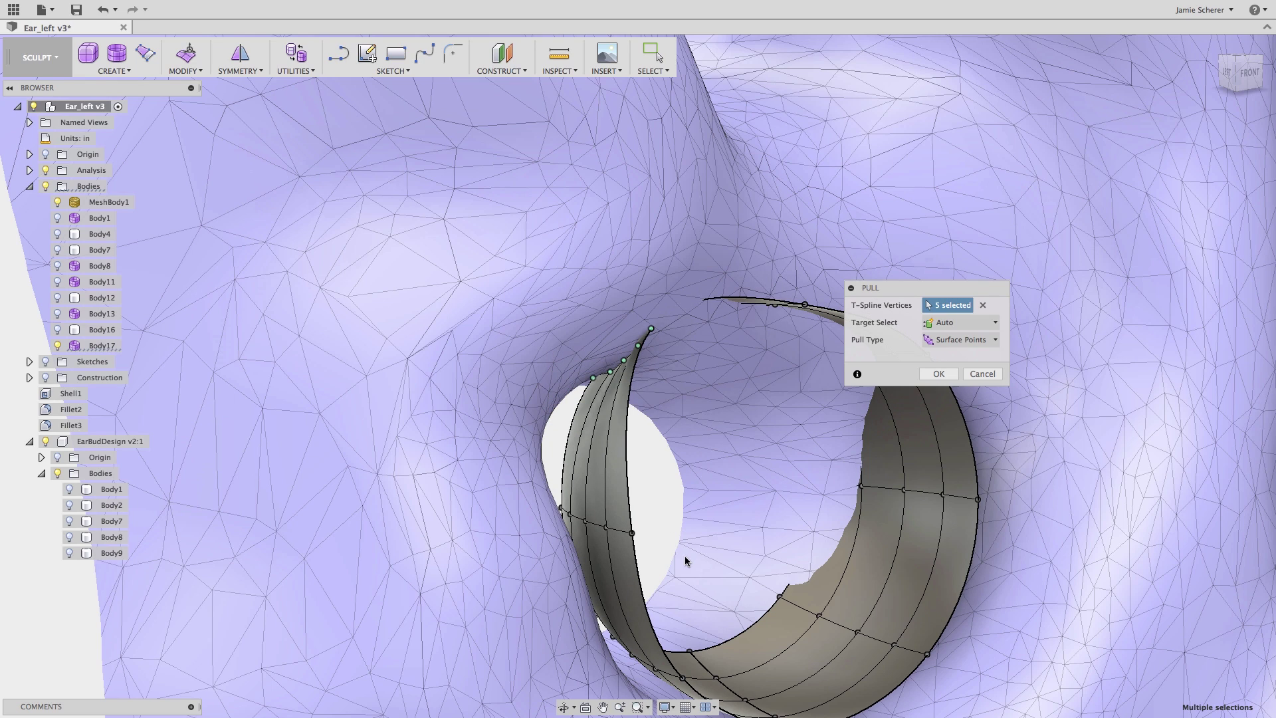
left_click_drag(685, 557, 487, 481)
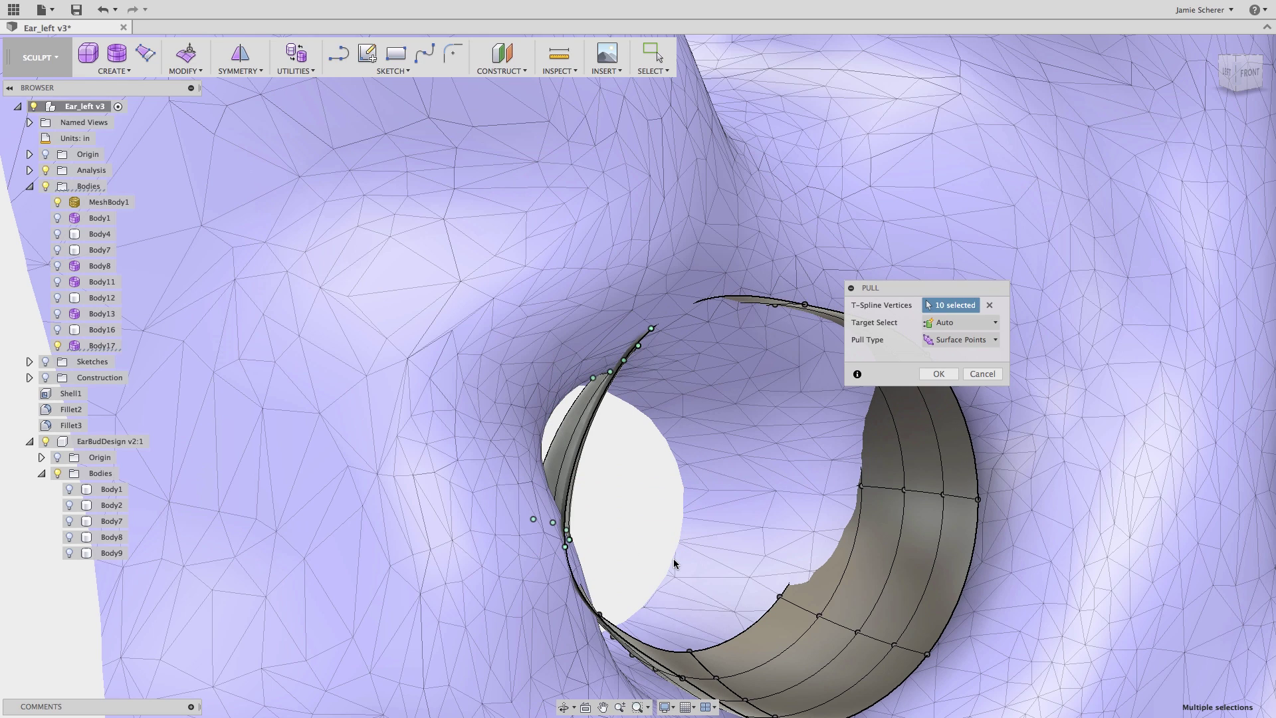
scroll(621, 512, "up", 3)
middle_click_drag(621, 512, 564, 456)
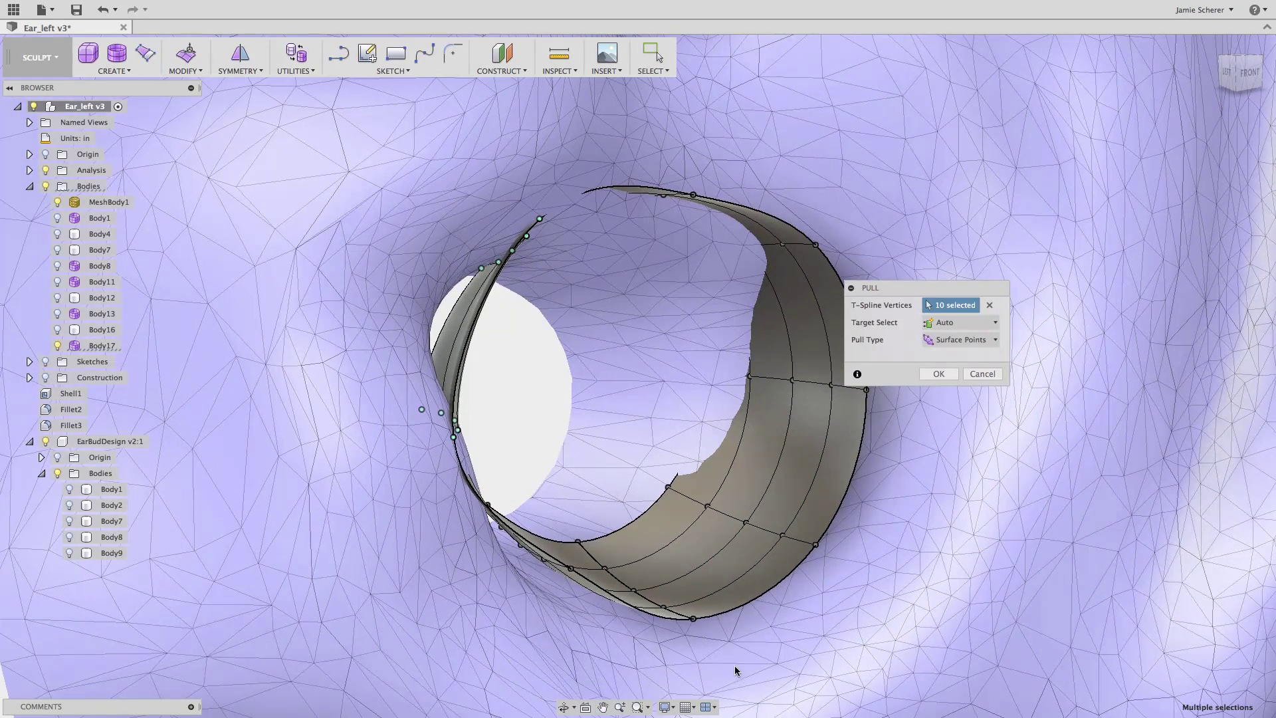
left_click_drag(740, 670, 351, 432)
- Add the remaining right-side and left-surface vertices and apply the pull
left_click_drag(863, 592, 733, 506)
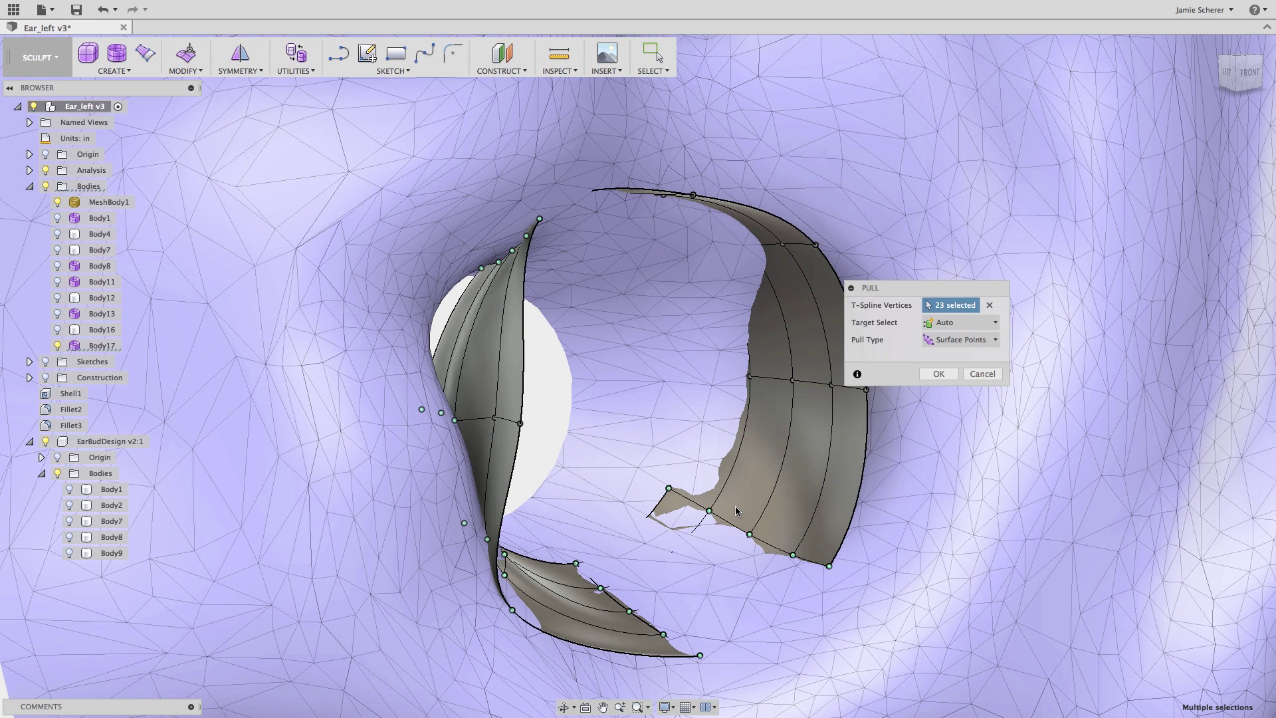
middle_click_drag(946, 486, 896, 532)
left_click_drag(876, 501, 490, 206)
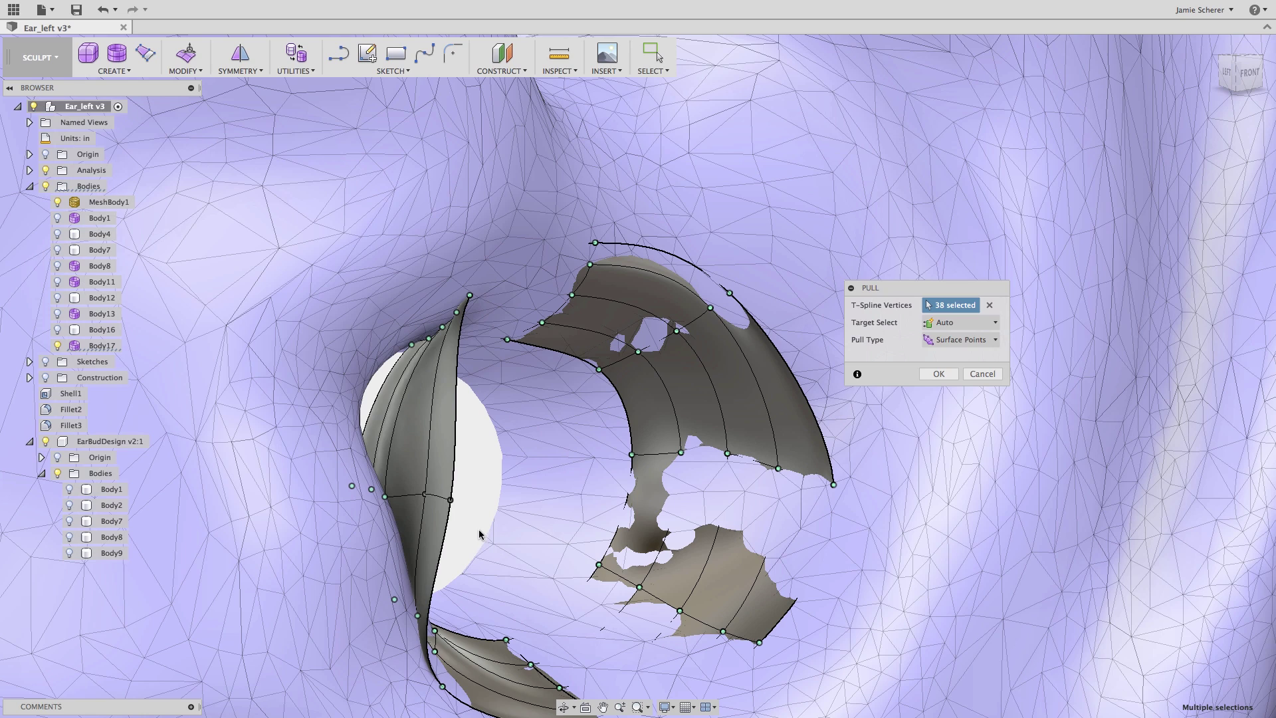
left_click(426, 495)
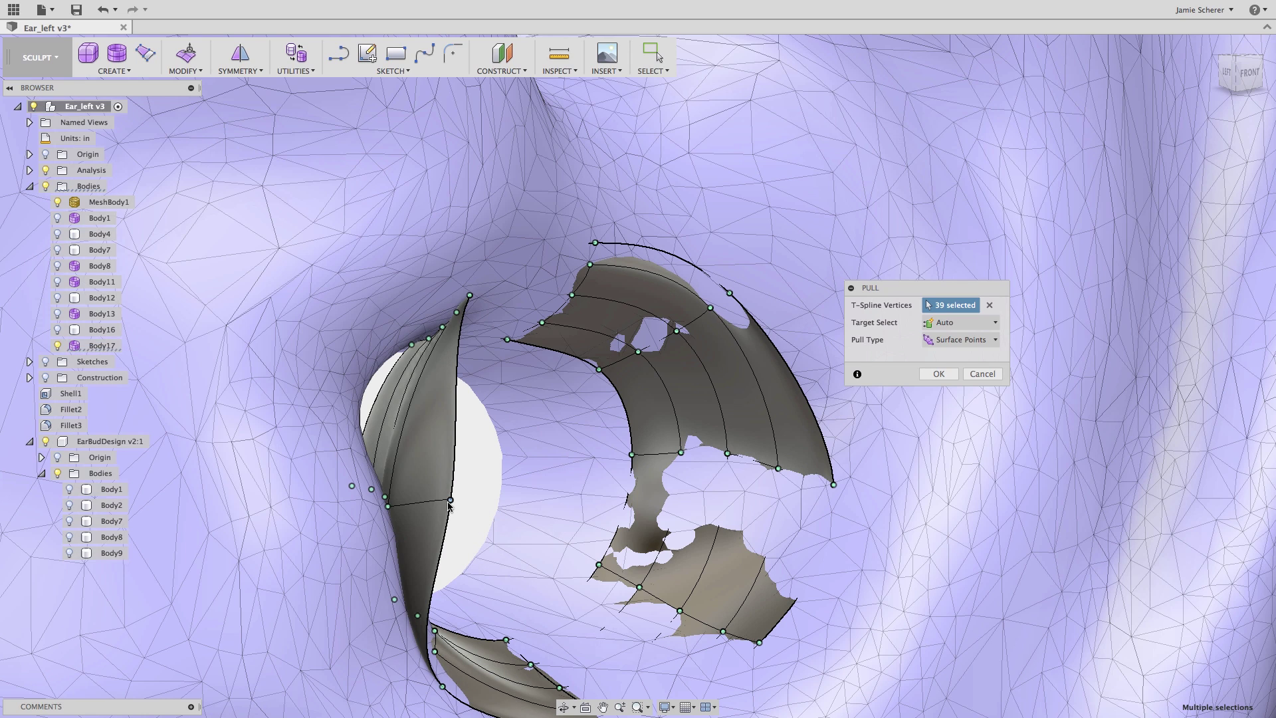
left_click(451, 500)
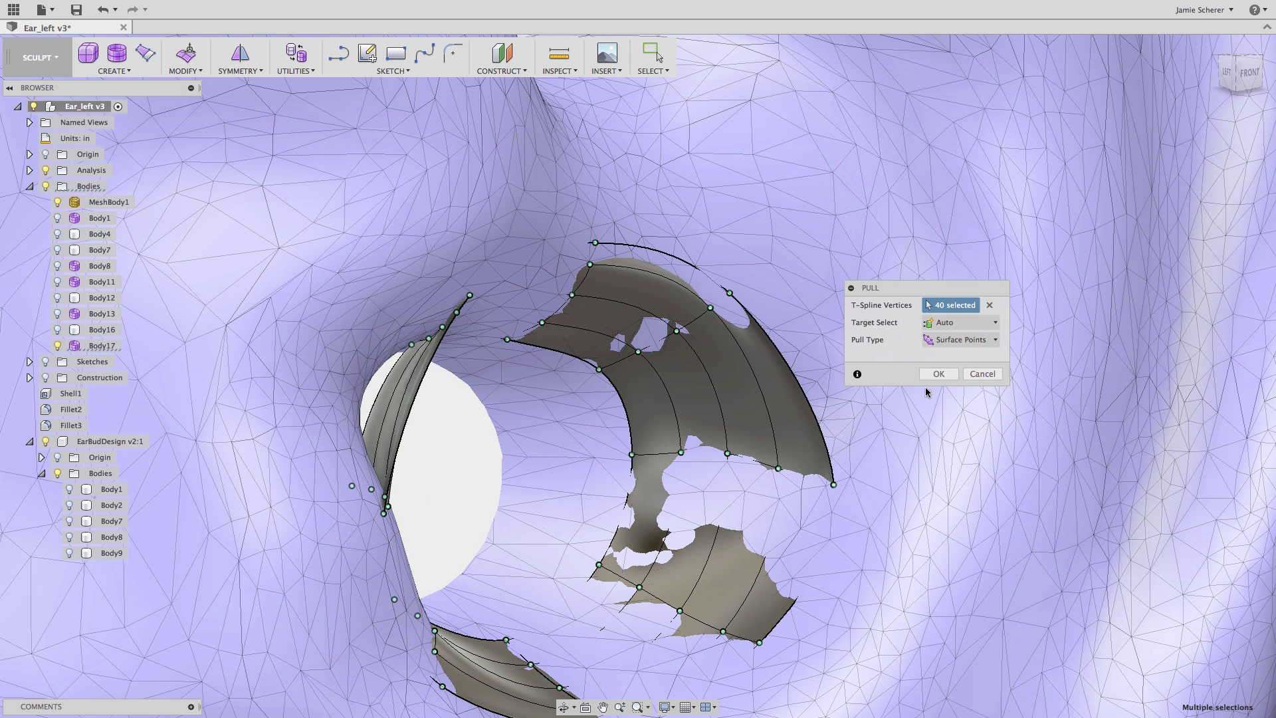
left_click(939, 373)
- Orbit around the ear to inspect the fitted ring from several angles
scroll(731, 500, "down", 5)
middle_click_drag(731, 500, 504, 458, "shift")
scroll(516, 449, "up", 5)
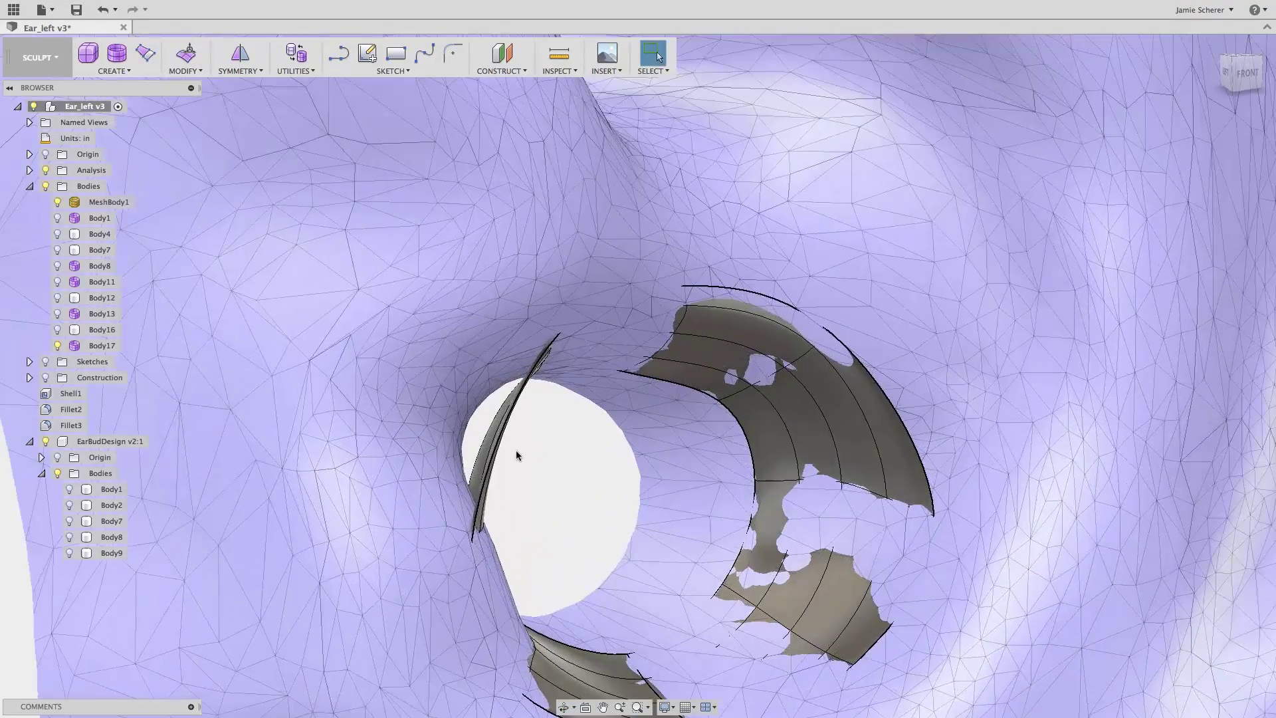
scroll(521, 449, "up", 1)
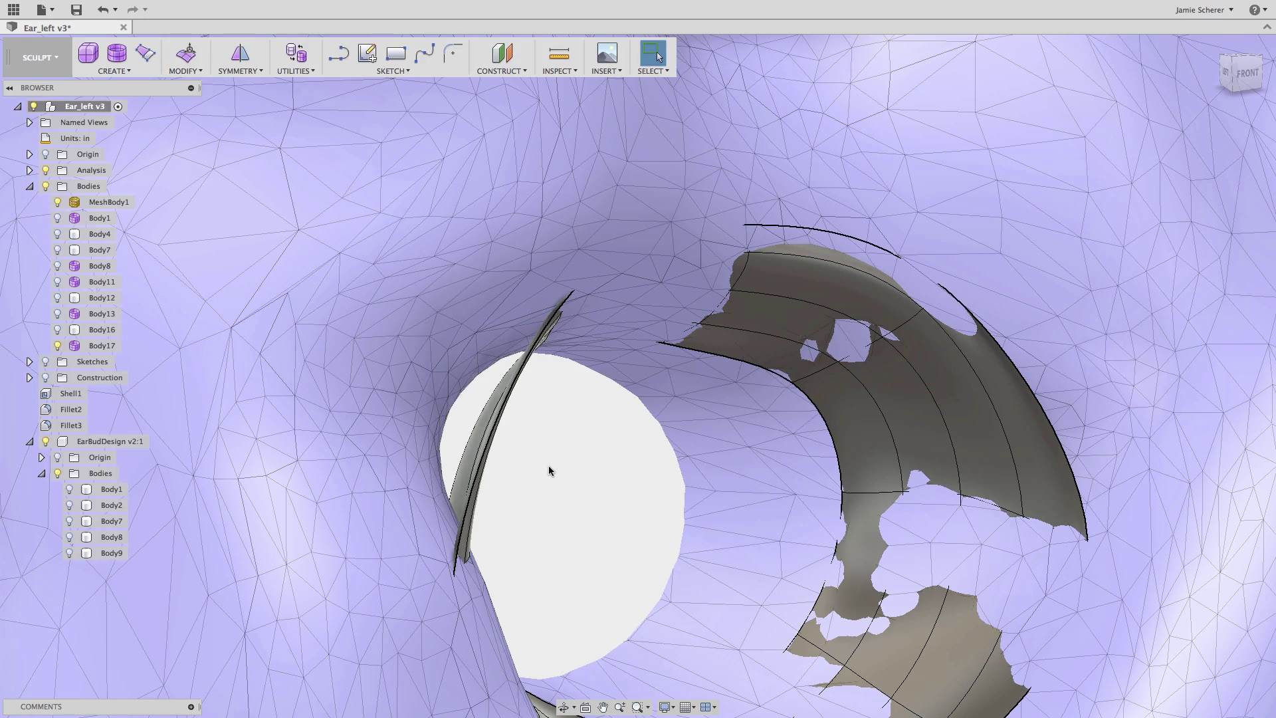
middle_click_drag(548, 465, 671, 495, "shift")
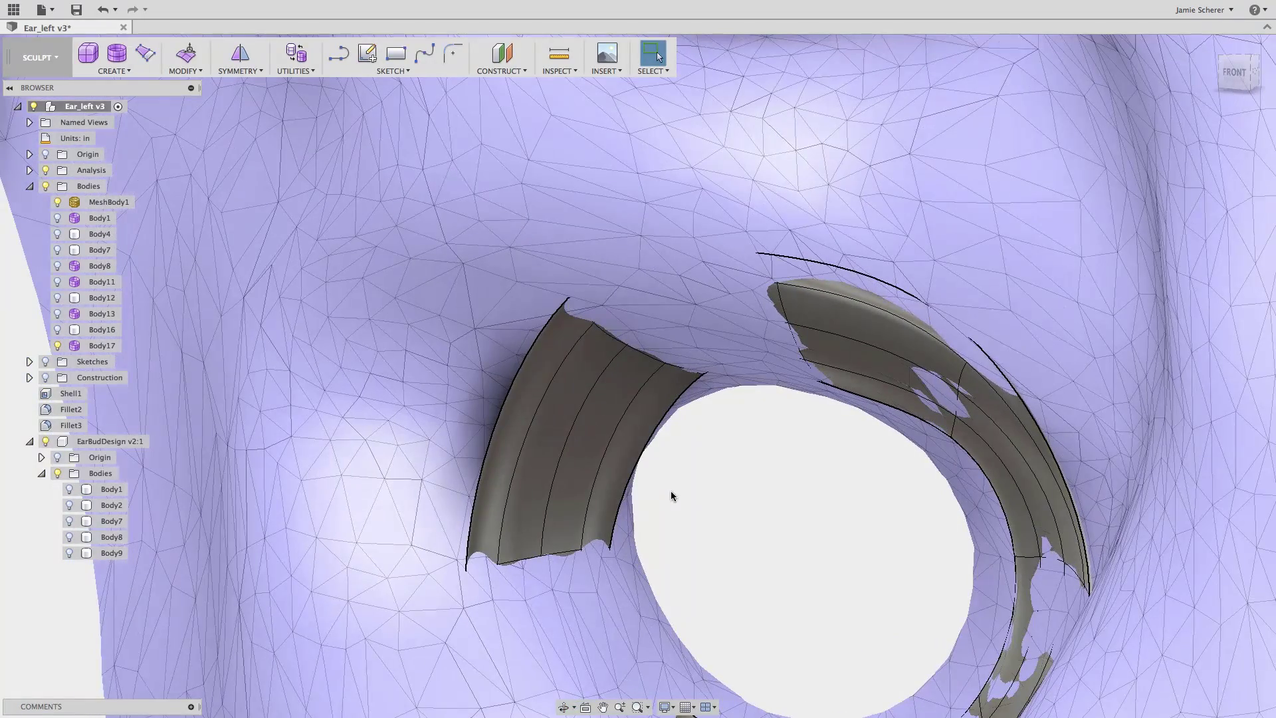
- Insert an edge loop offset -0.535 up the ring from its bottom loop
key("s")
left_click(770, 522)
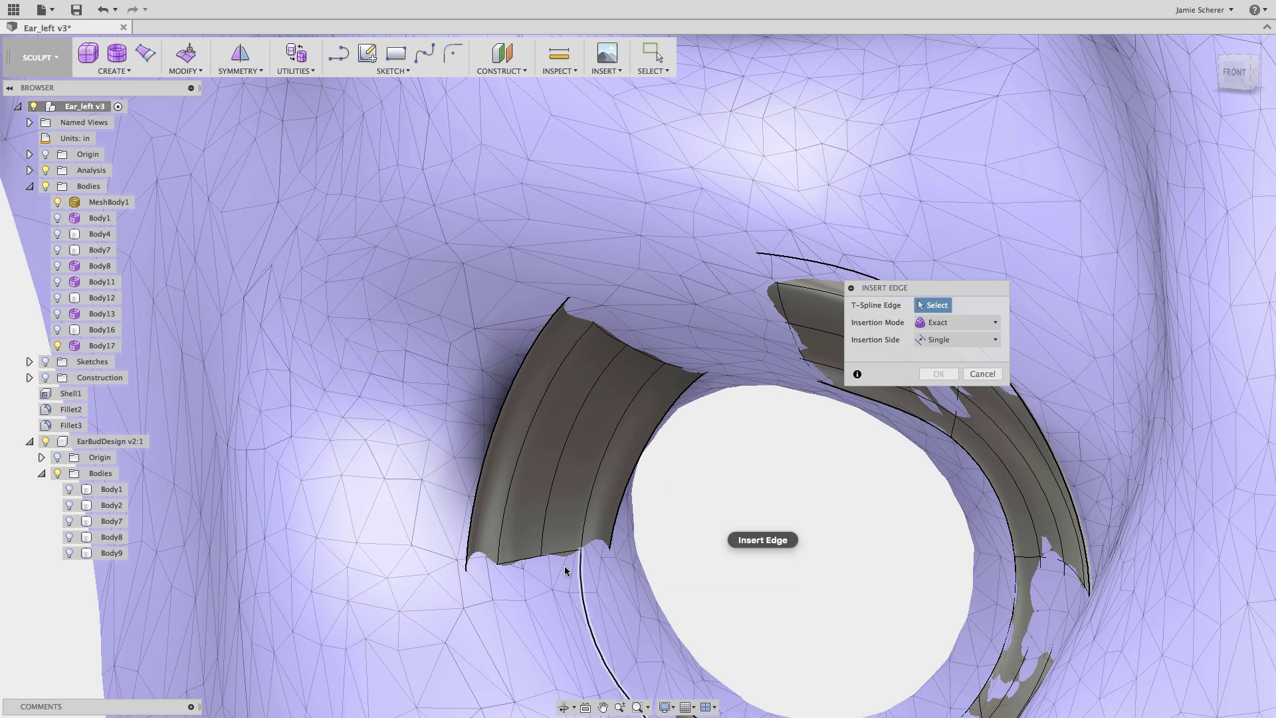
double_click(563, 557)
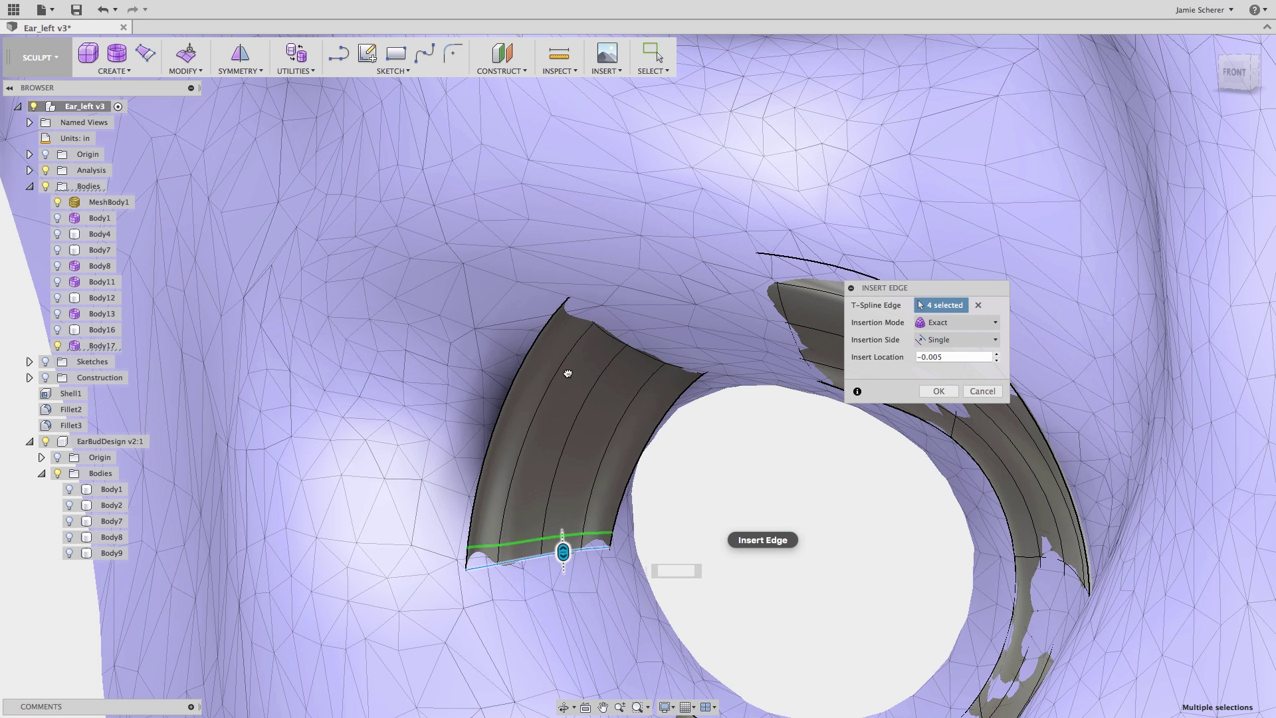
left_click_drag(567, 374, 589, 250)
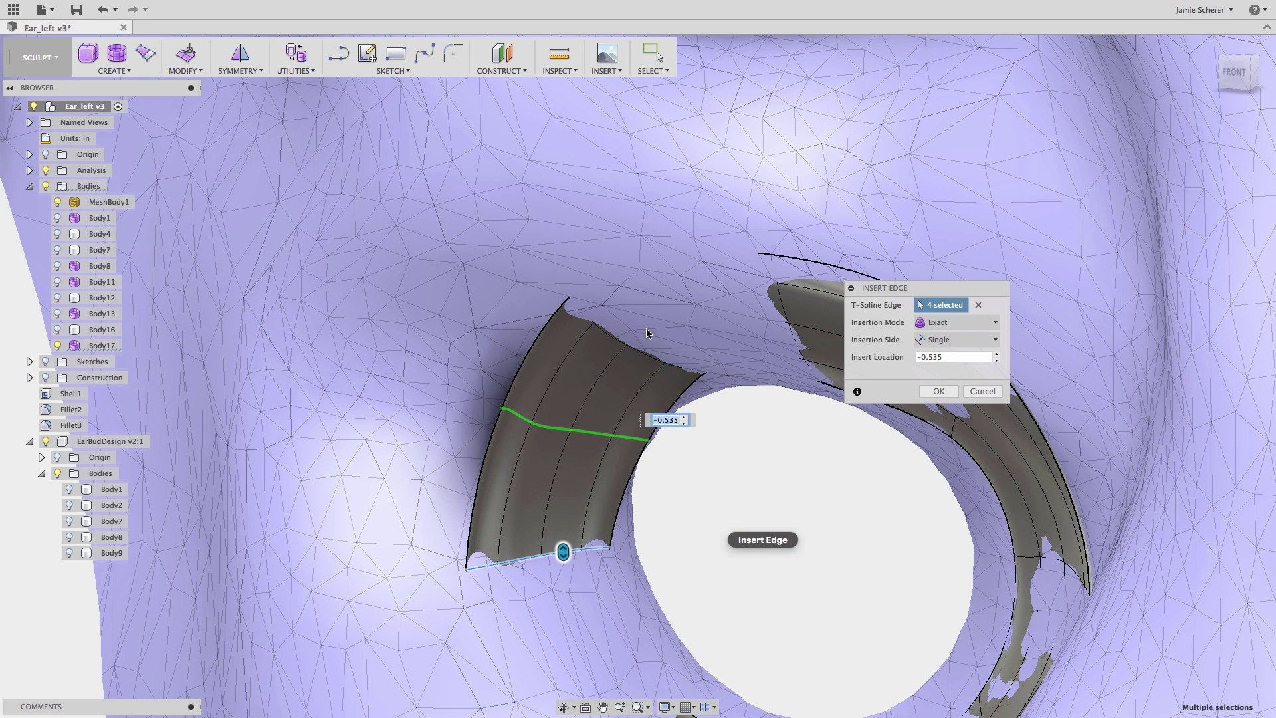
left_click(938, 392)
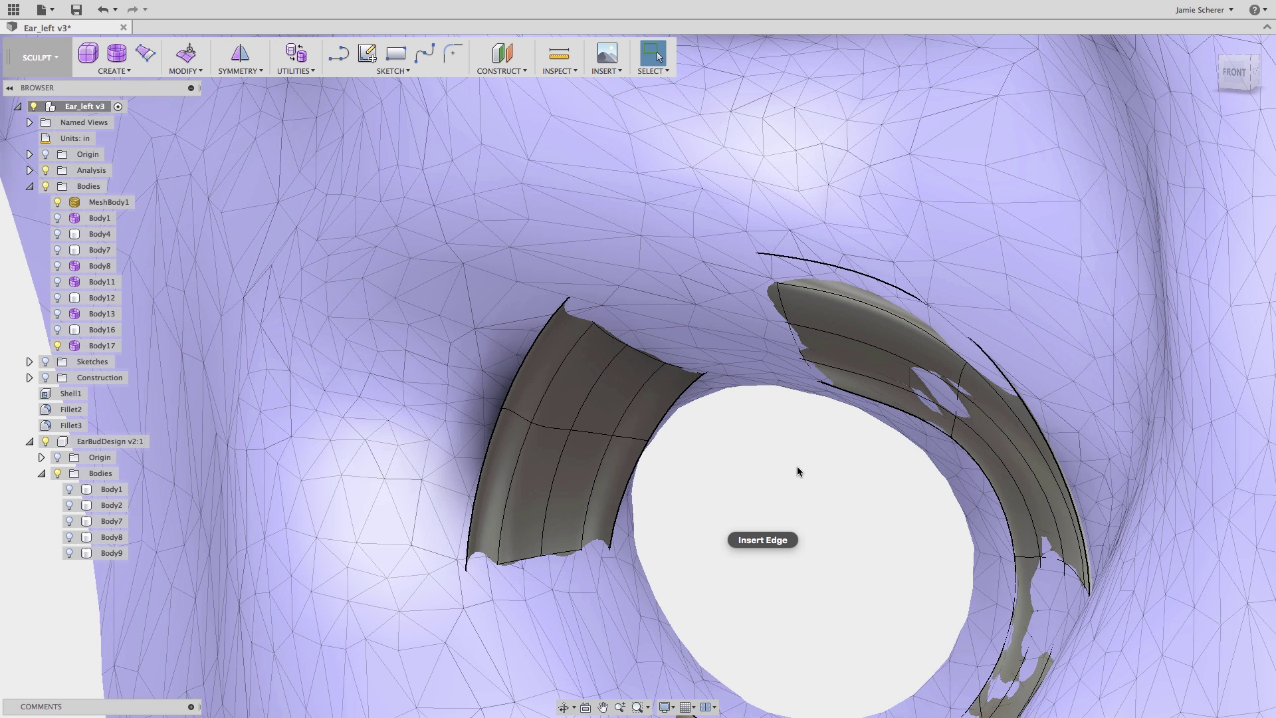
- Pull the new edge loop's vertices onto the ear mesh
type("spull")
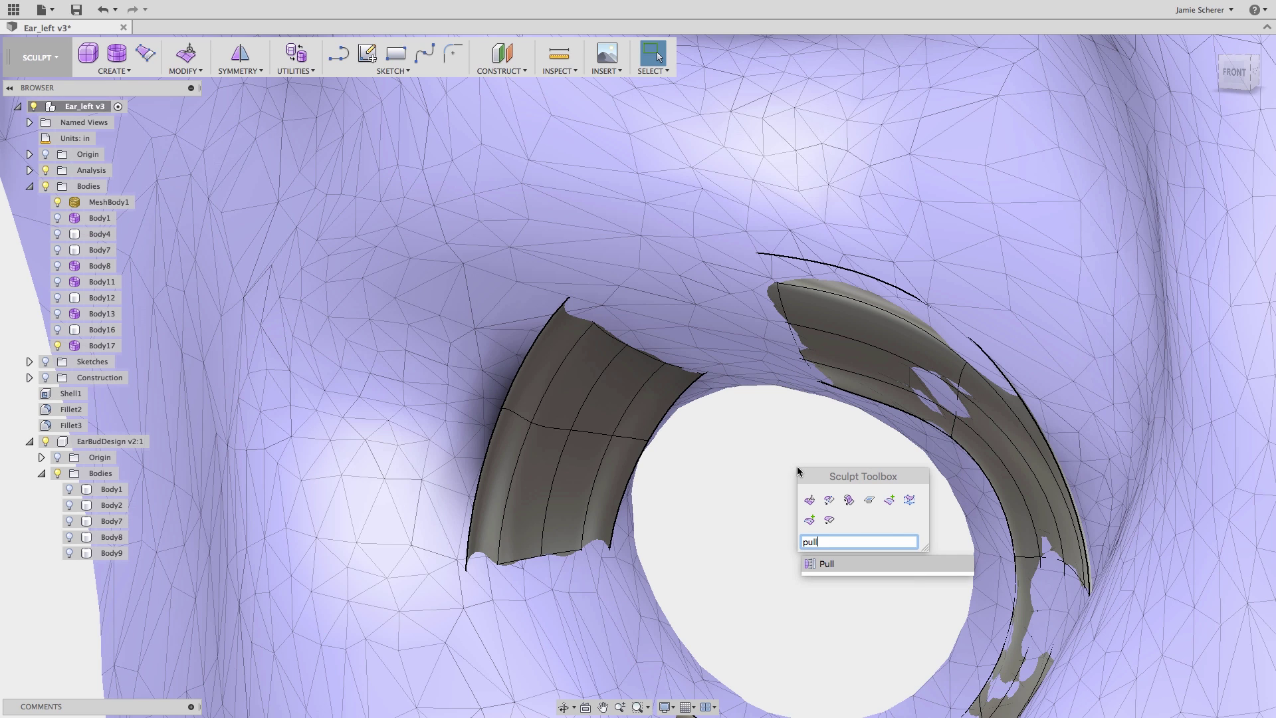
key("Return")
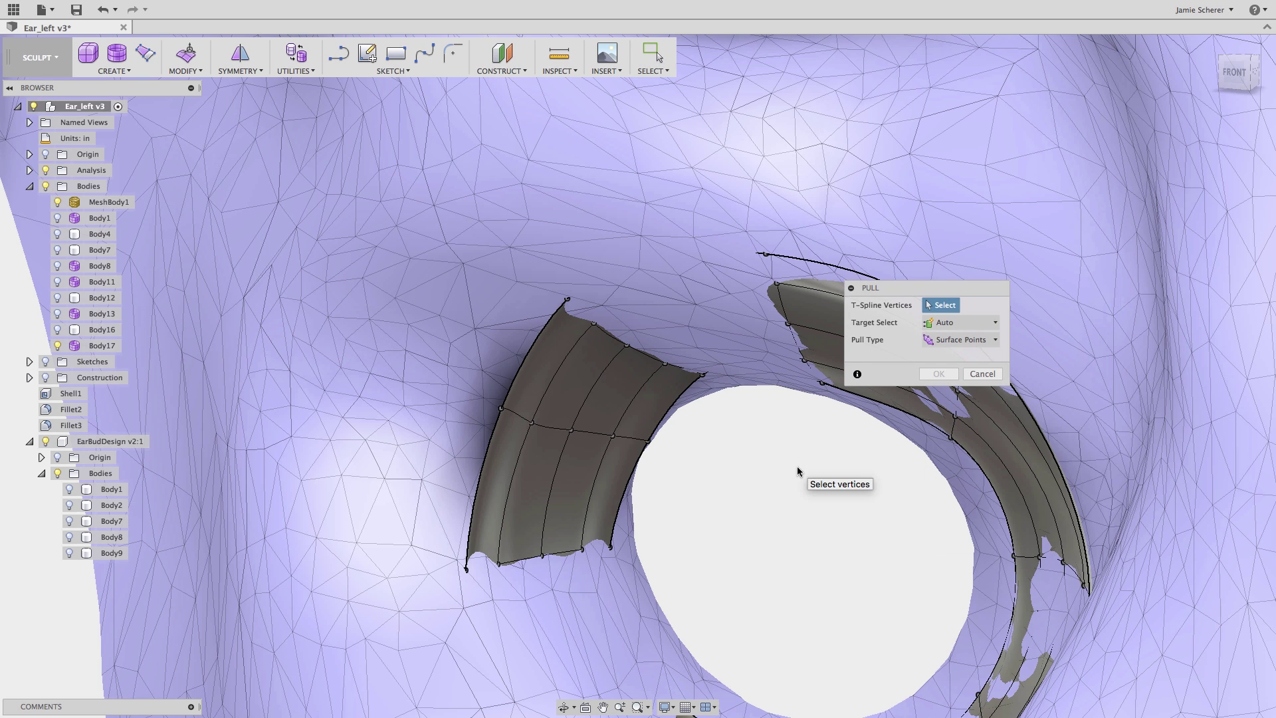
left_click_drag(716, 478, 481, 397)
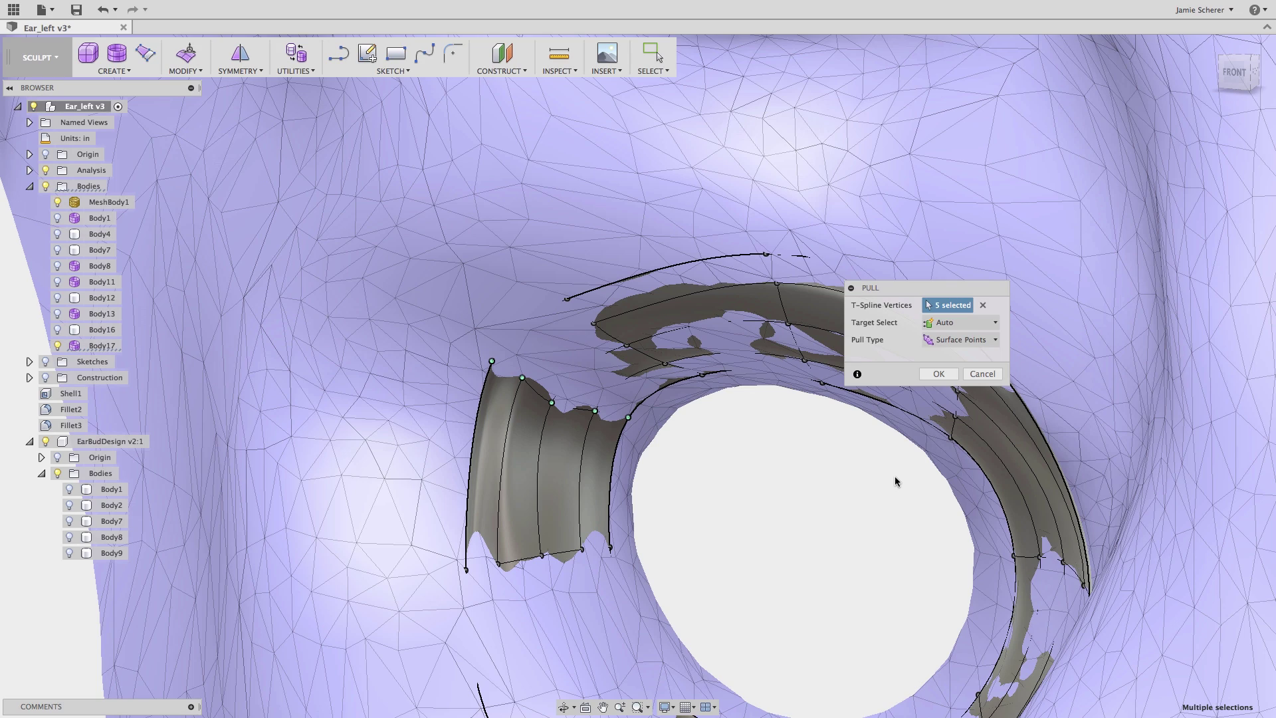
left_click(938, 374)
- Hide the ear mesh and view the fitted tip from the left side
scroll(800, 510, "down", 4)
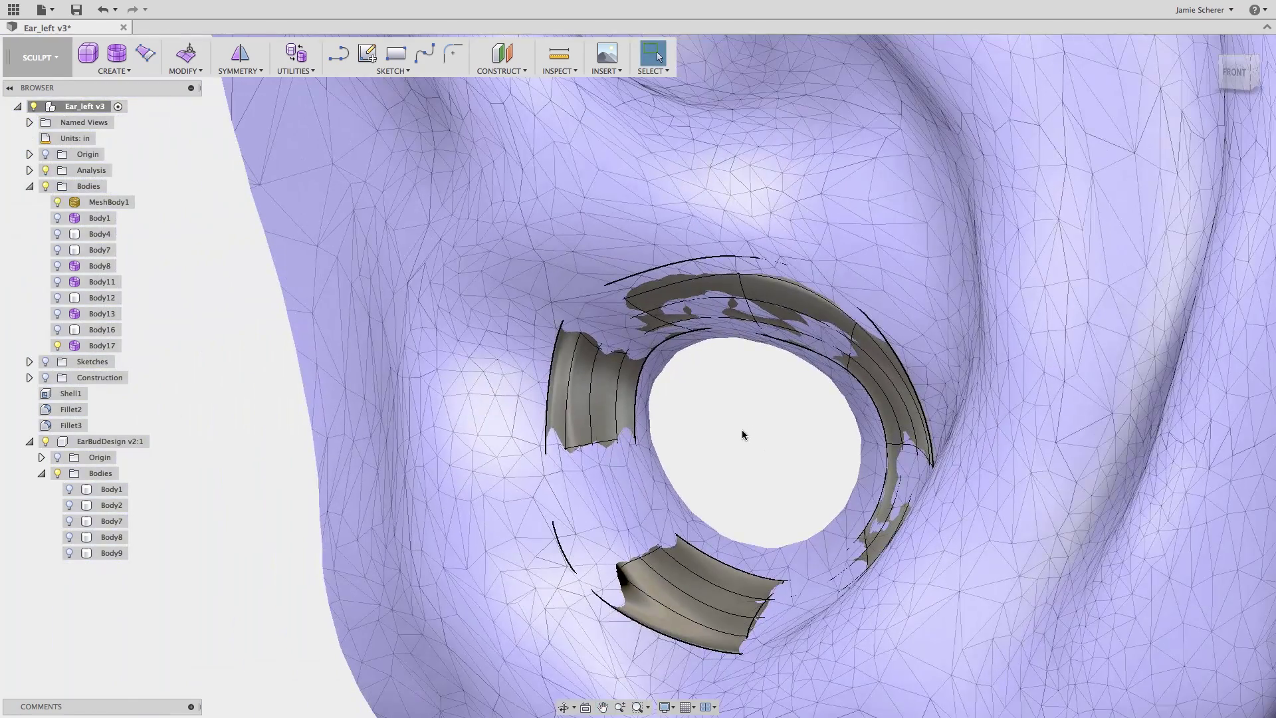
scroll(742, 433, "down", 2)
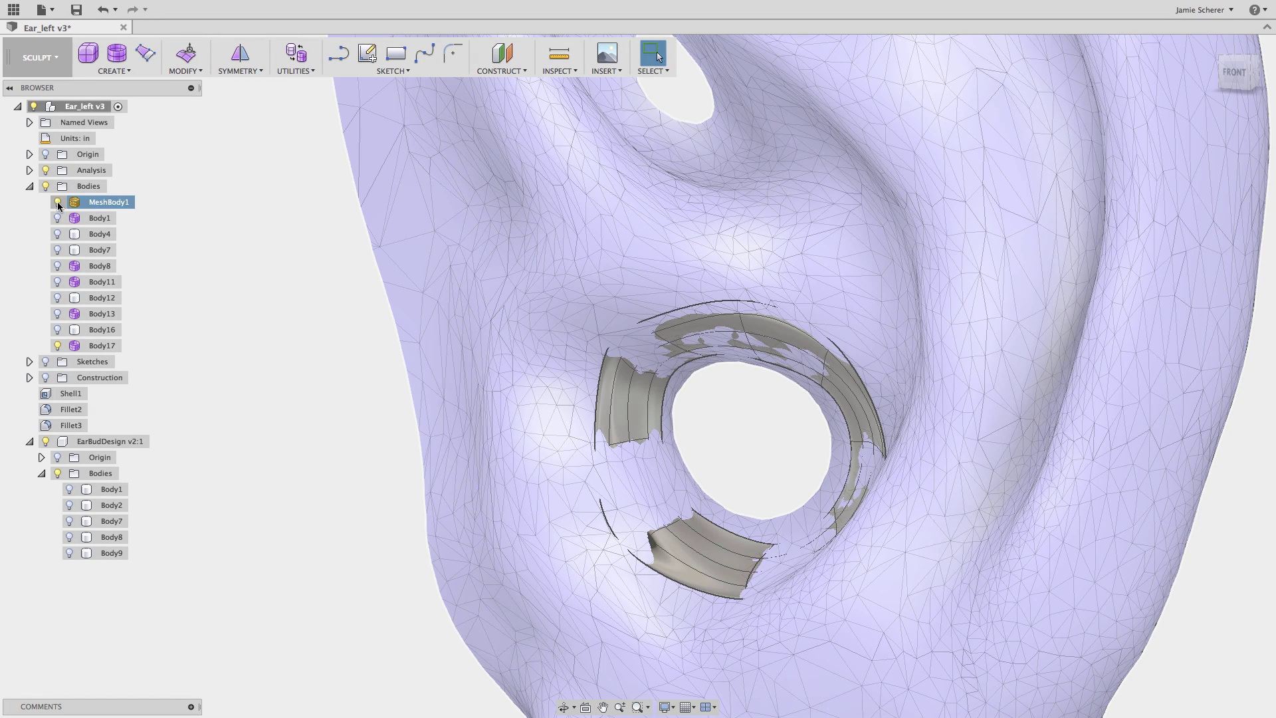
left_click(57, 201)
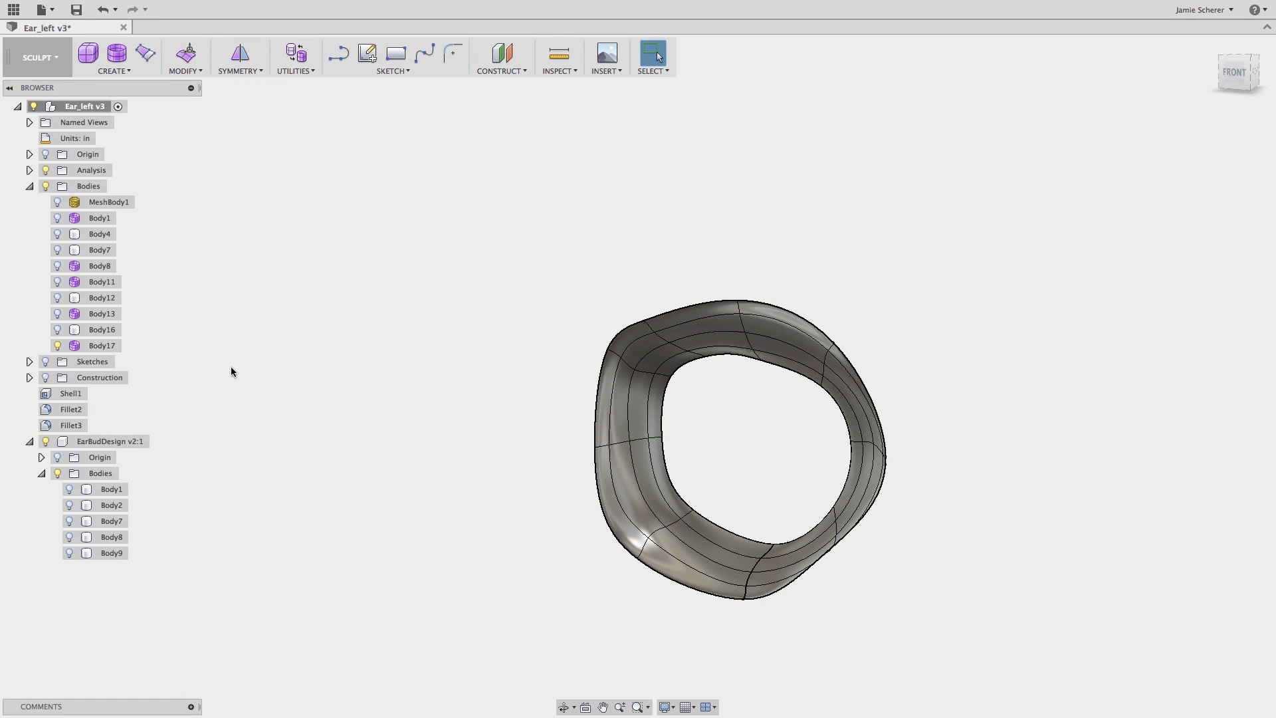
left_click(1230, 79)
left_click(1223, 78)
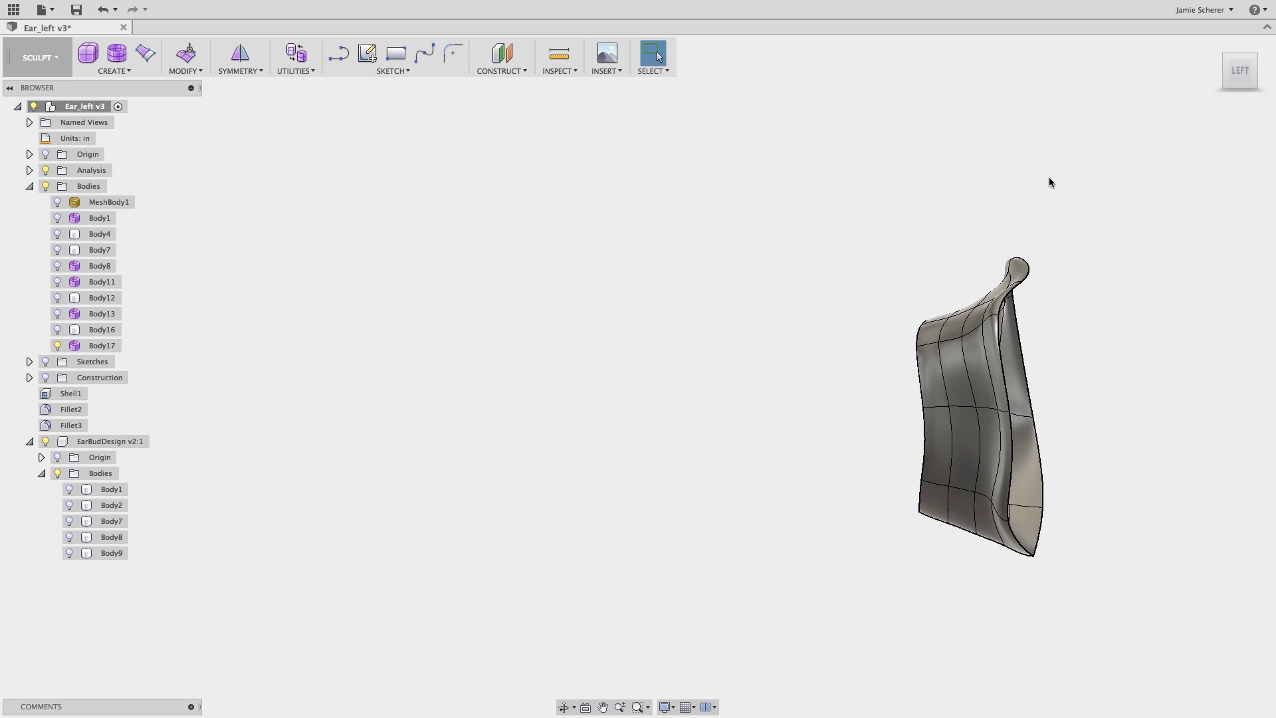
middle_click_drag(1083, 441, 764, 366)
scroll(731, 355, "up", 3)
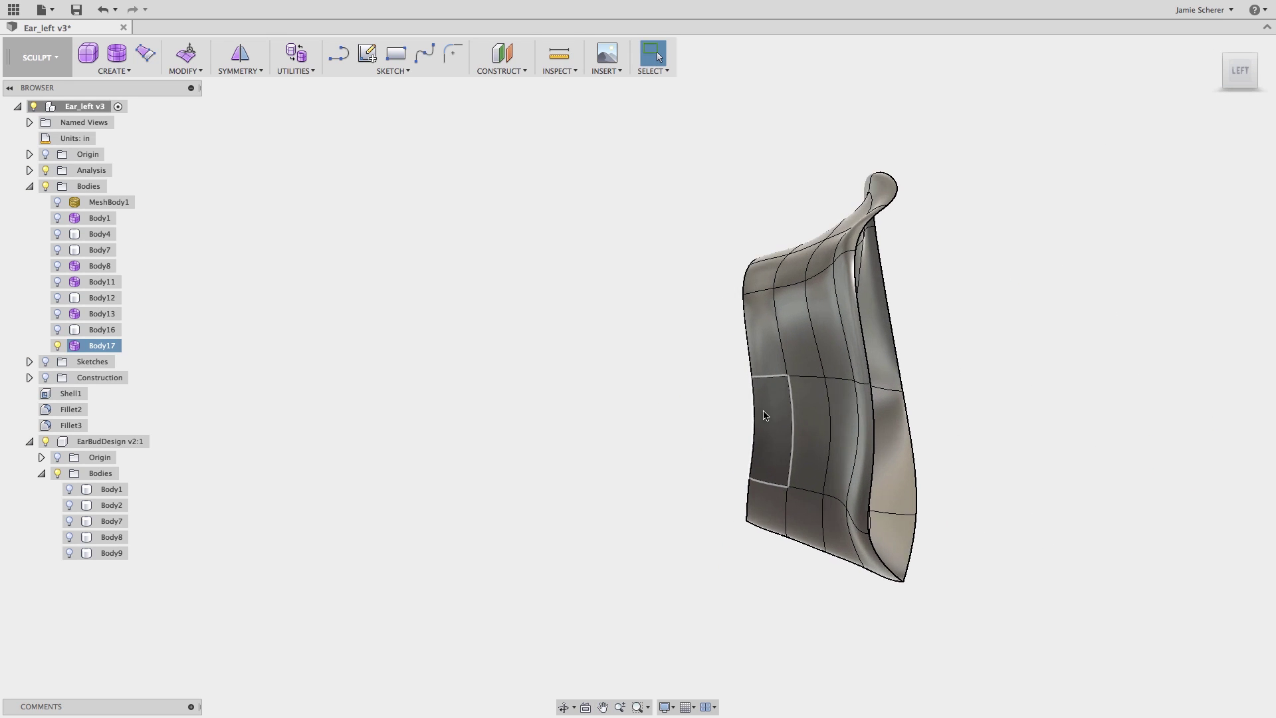
- Extend the tip's open edge loop with Edit Form, adding a row of faces
double_click(744, 342)
right_click(736, 346)
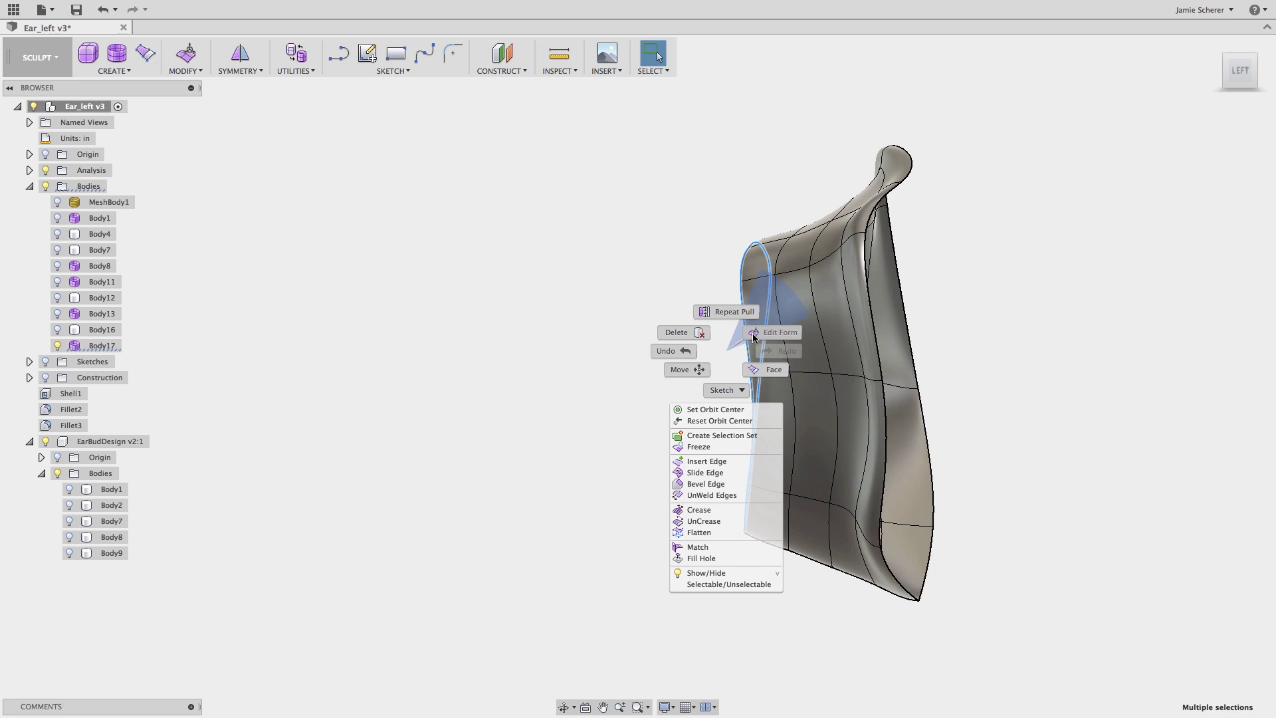
left_click(730, 308)
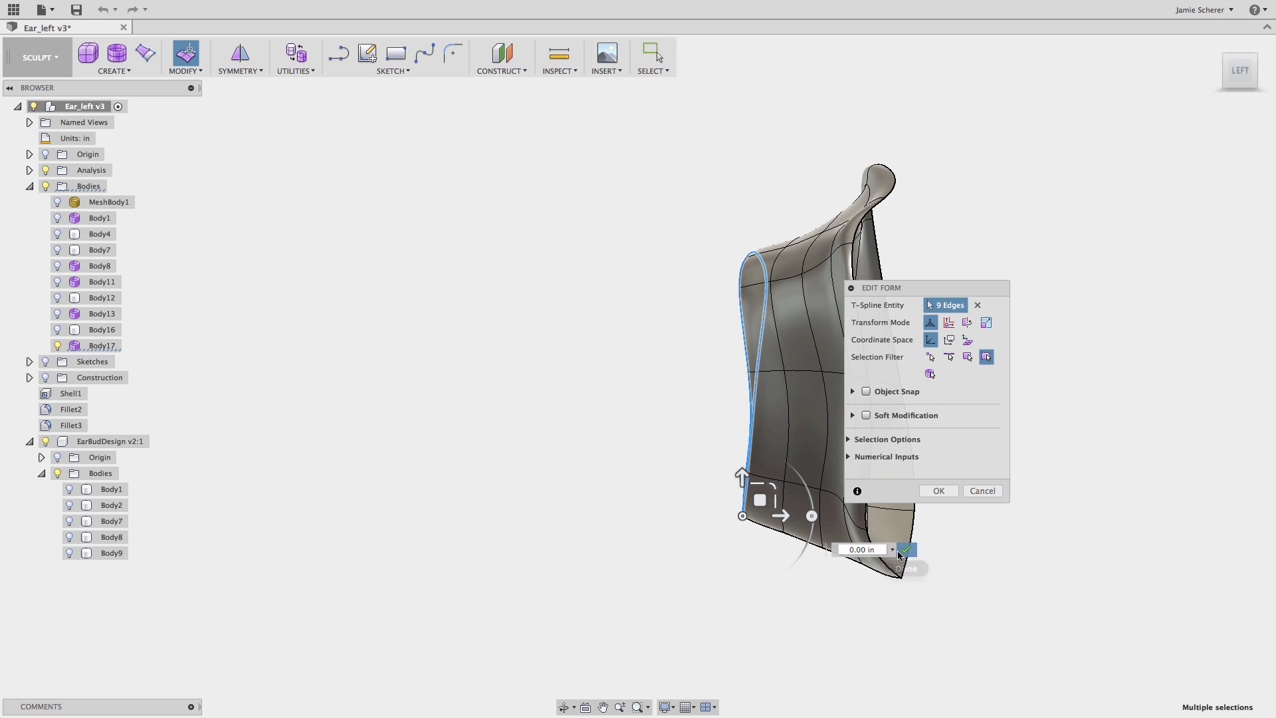
key("Return")
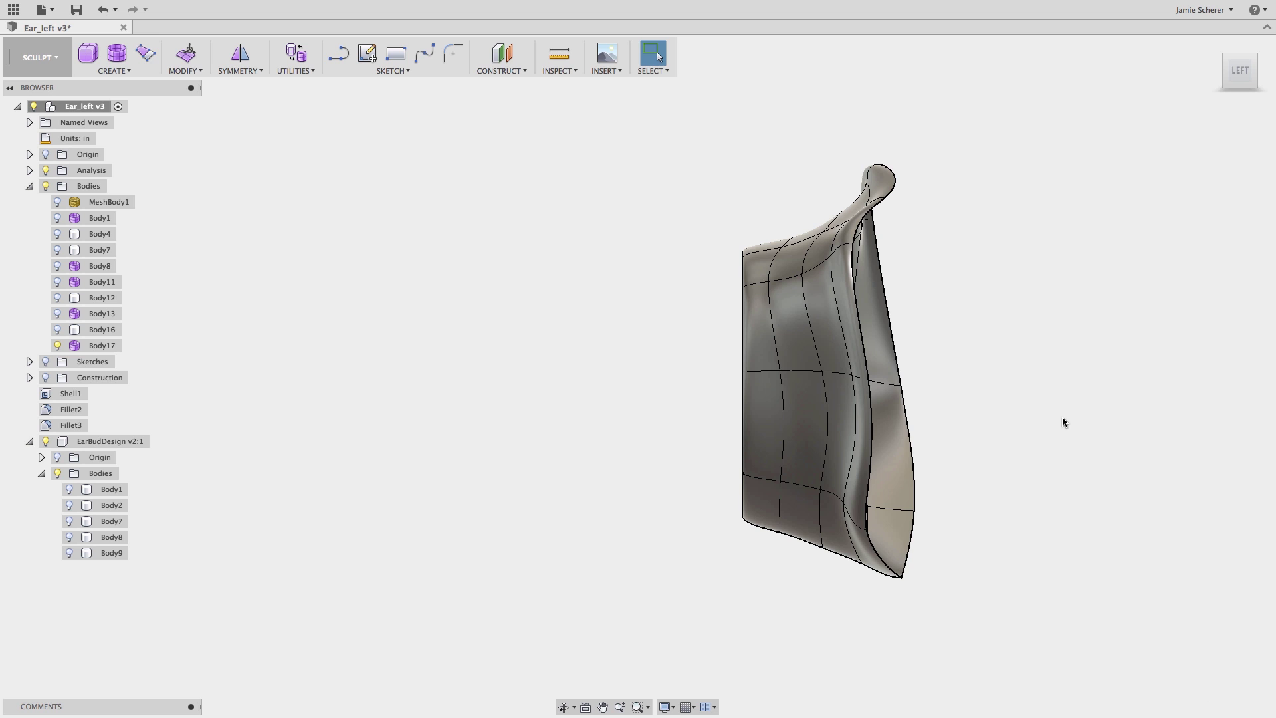
middle_click_drag(1063, 421, 792, 419)
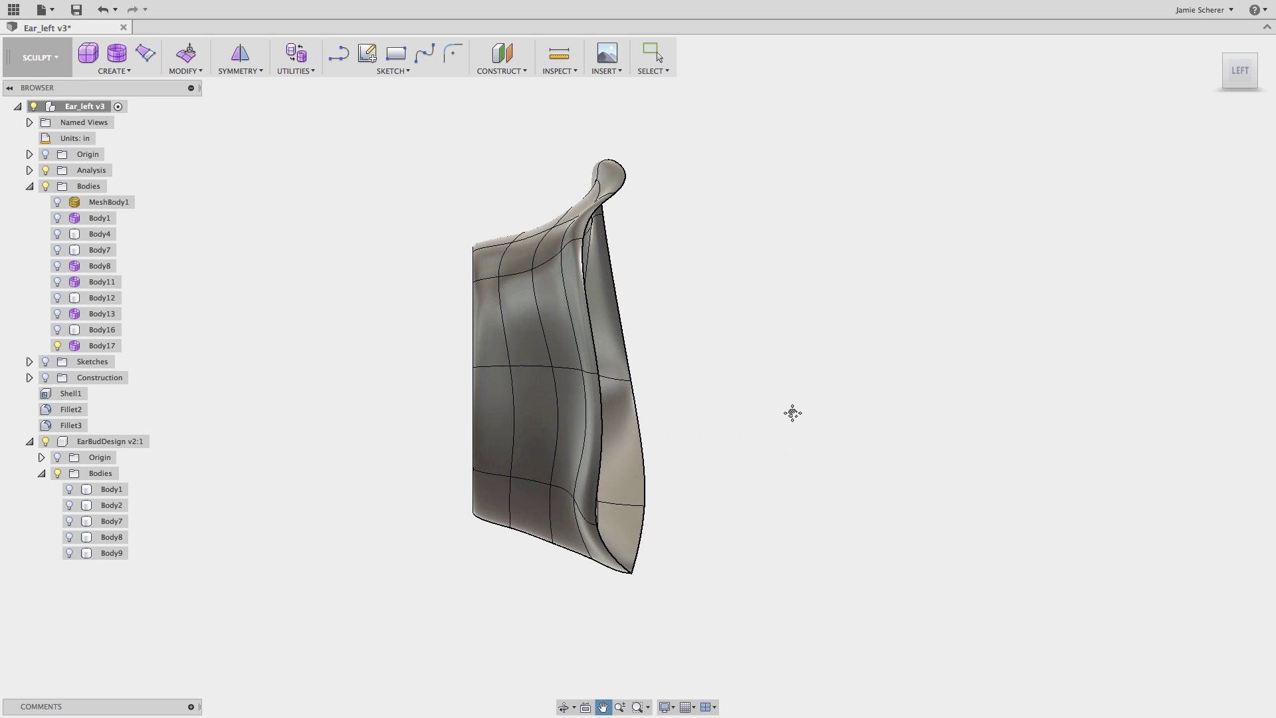
- Show the earbud's hidden bodies Body2 through Body9 again
left_click(113, 507)
left_click(111, 553, "shift")
right_click(113, 553)
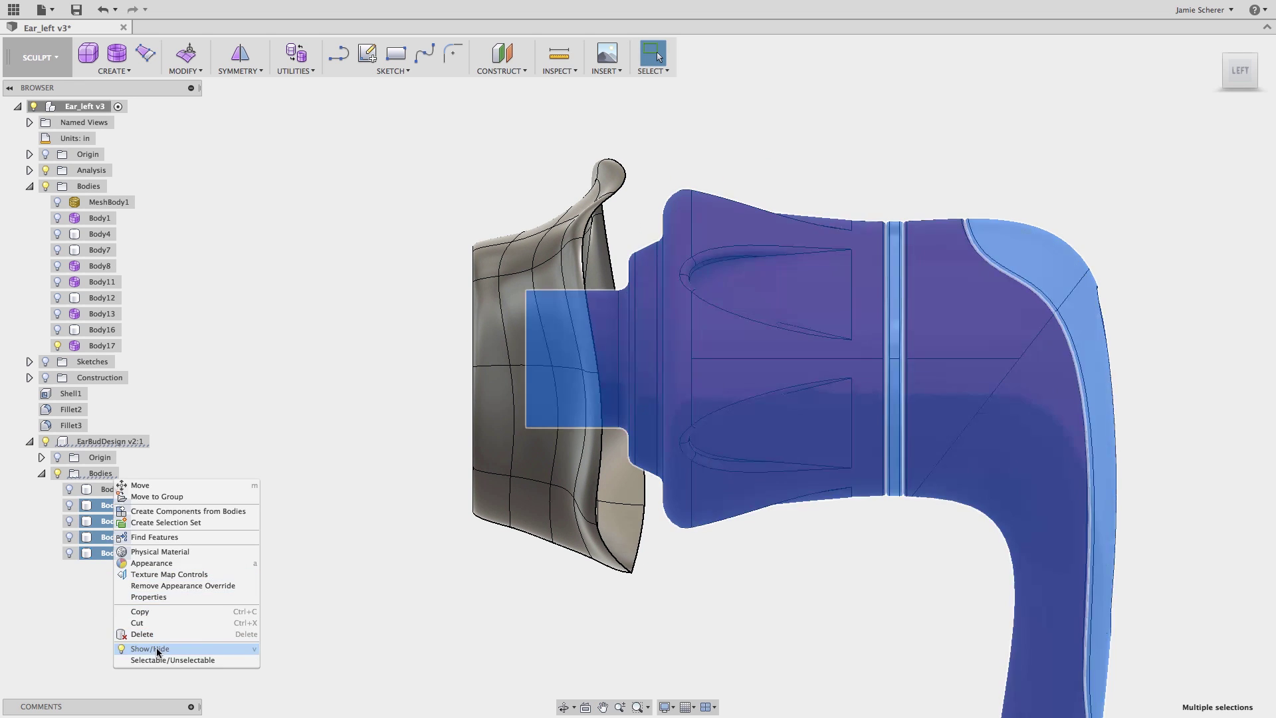
left_click(158, 651)
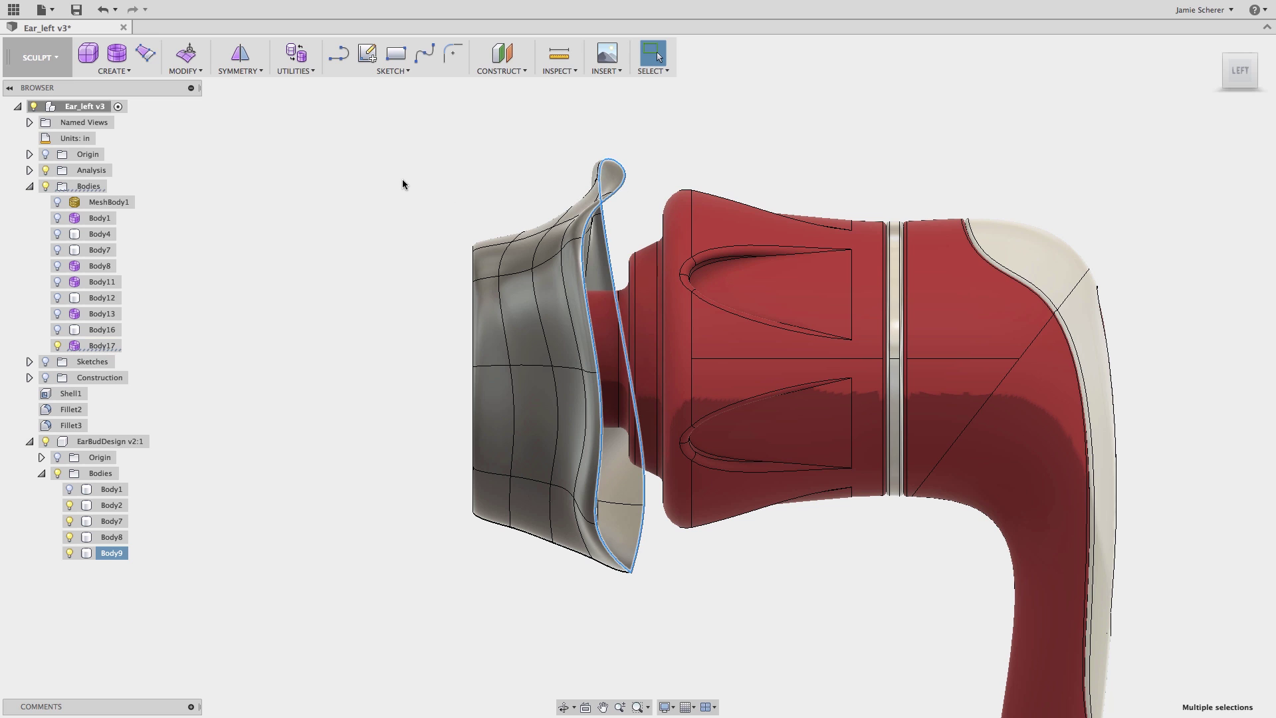
- Flatten the tip's nine open-edge vertices against the earbud's ring face plane
type("sflatten")
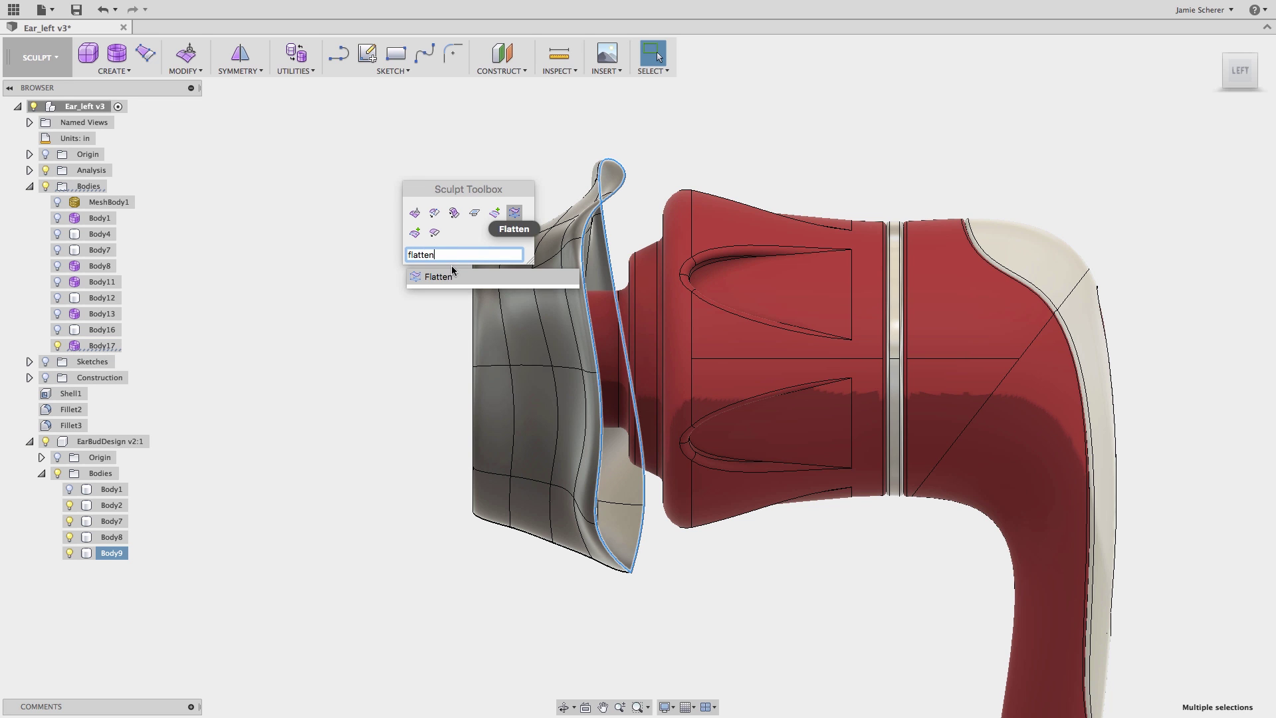
left_click(439, 276)
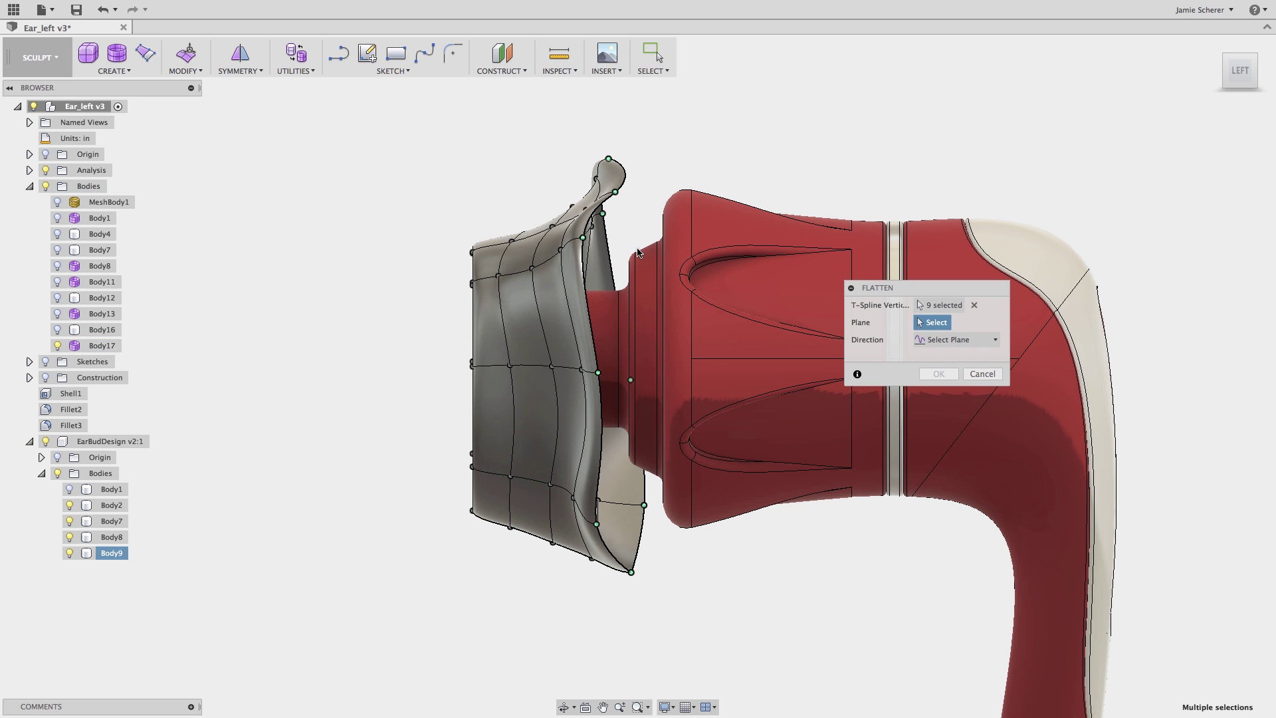
middle_click_drag(676, 149, 701, 153, "shift")
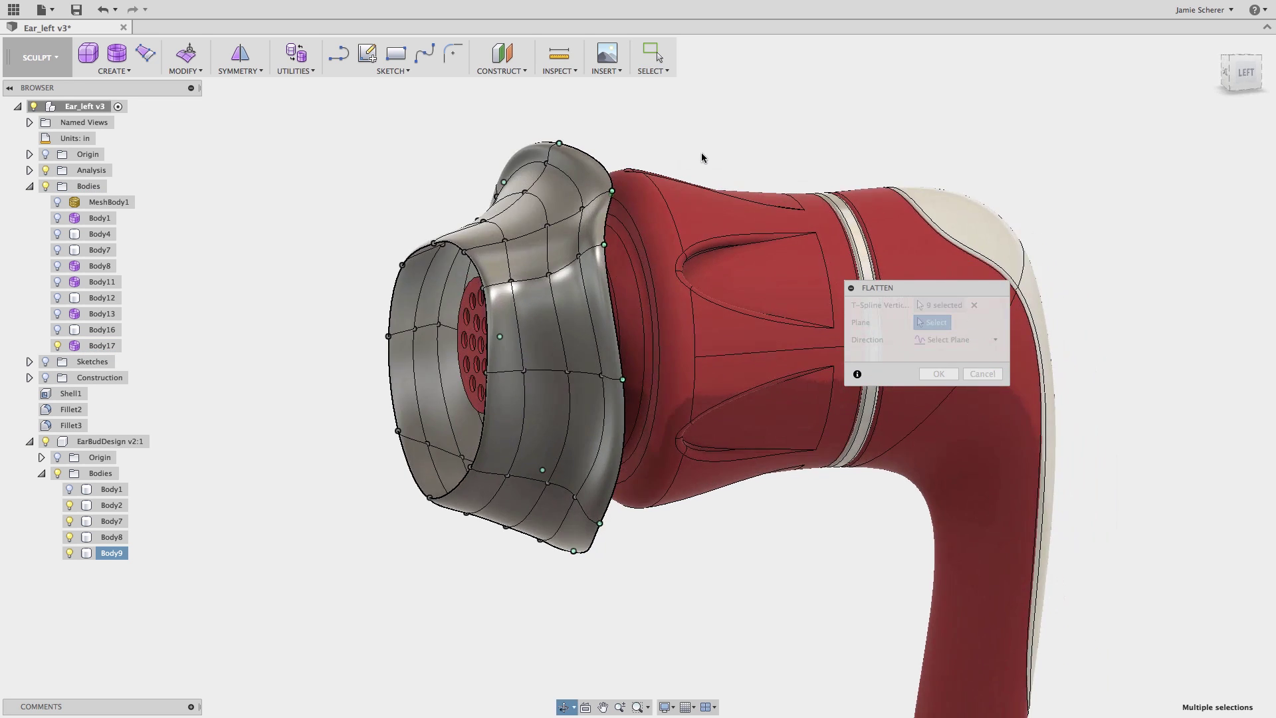
left_click(957, 339)
left_click(951, 371)
scroll(640, 259, "up", 5)
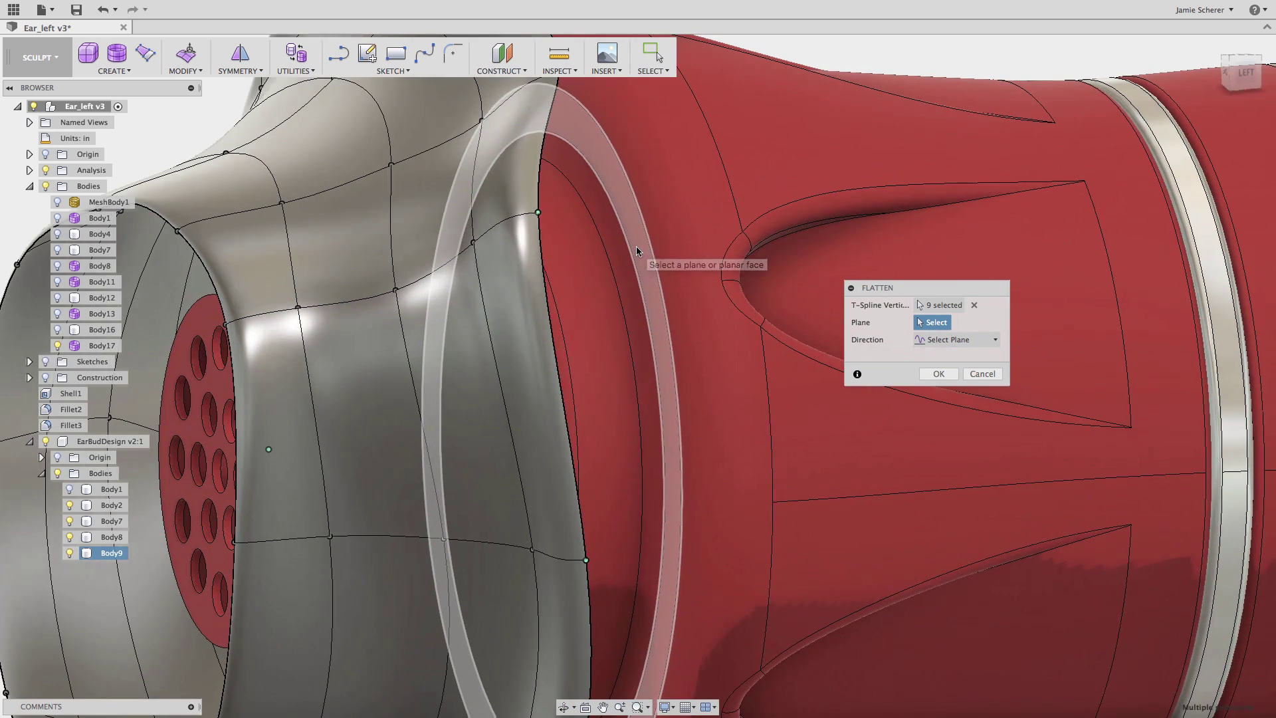
left_click(636, 246)
scroll(636, 251, "down", 5)
left_click(1242, 72)
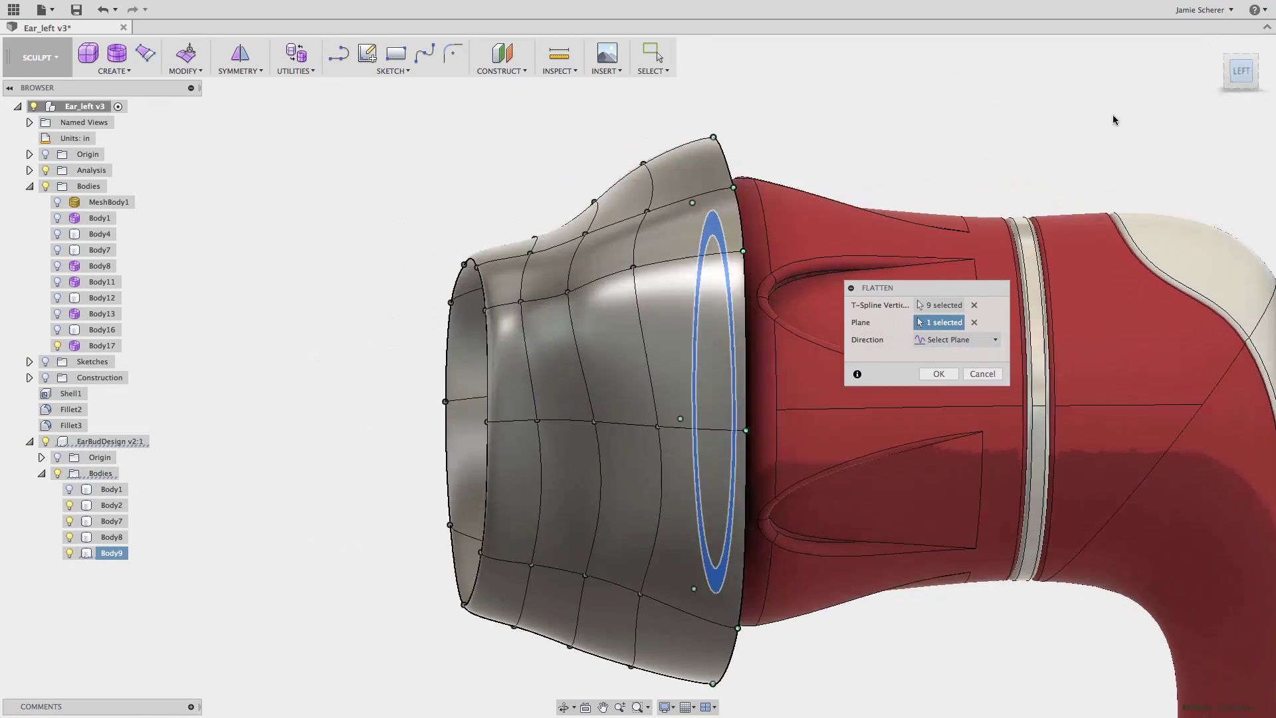
left_click(947, 376)
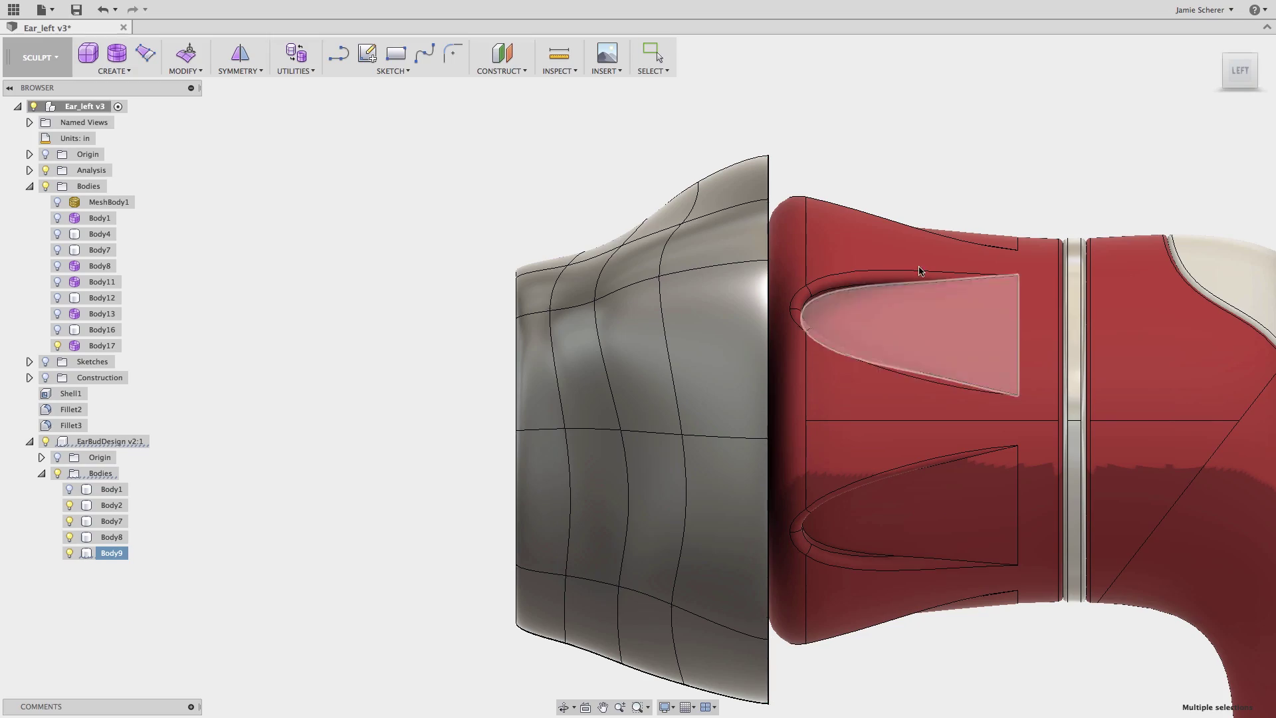
middle_click_drag(947, 377, 864, 173, "shift")
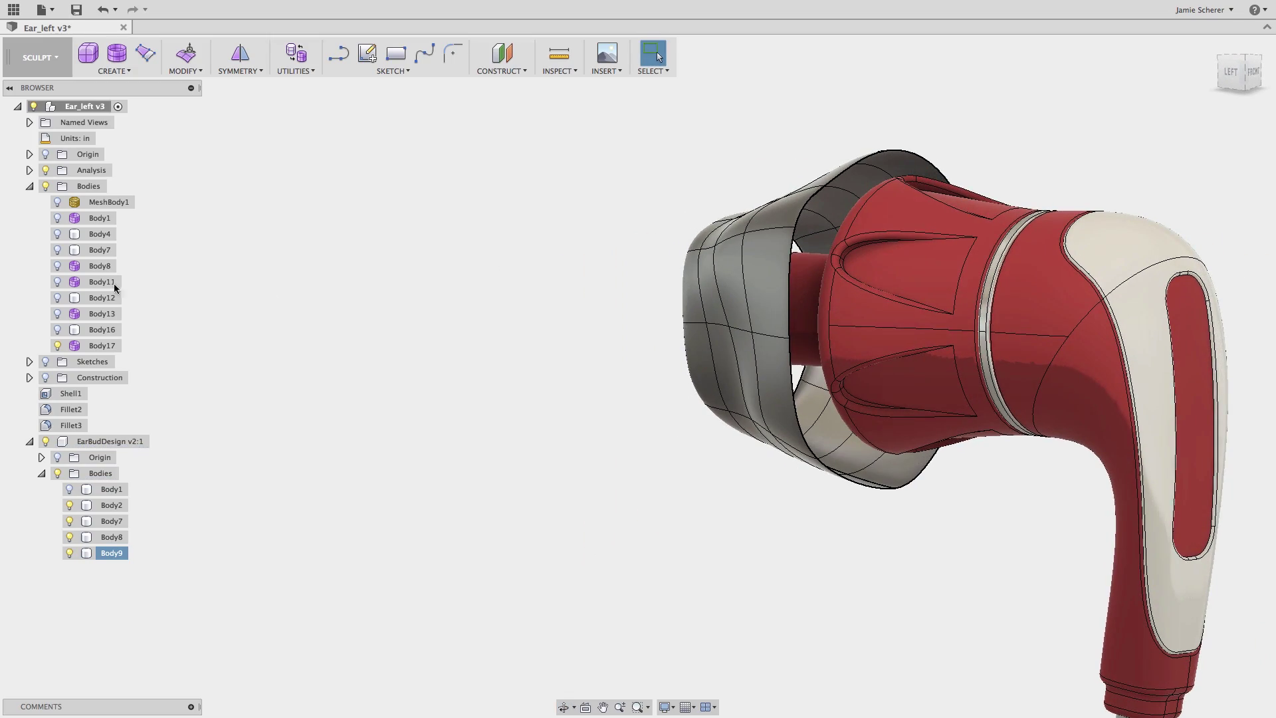
left_click(57, 202)
mouse_move(333, 380)
middle_mouse_down("shift")
mouse_move(260, 372)
mouse_move(246, 385)
mouse_move(313, 384)
middle_mouse_up("shift")
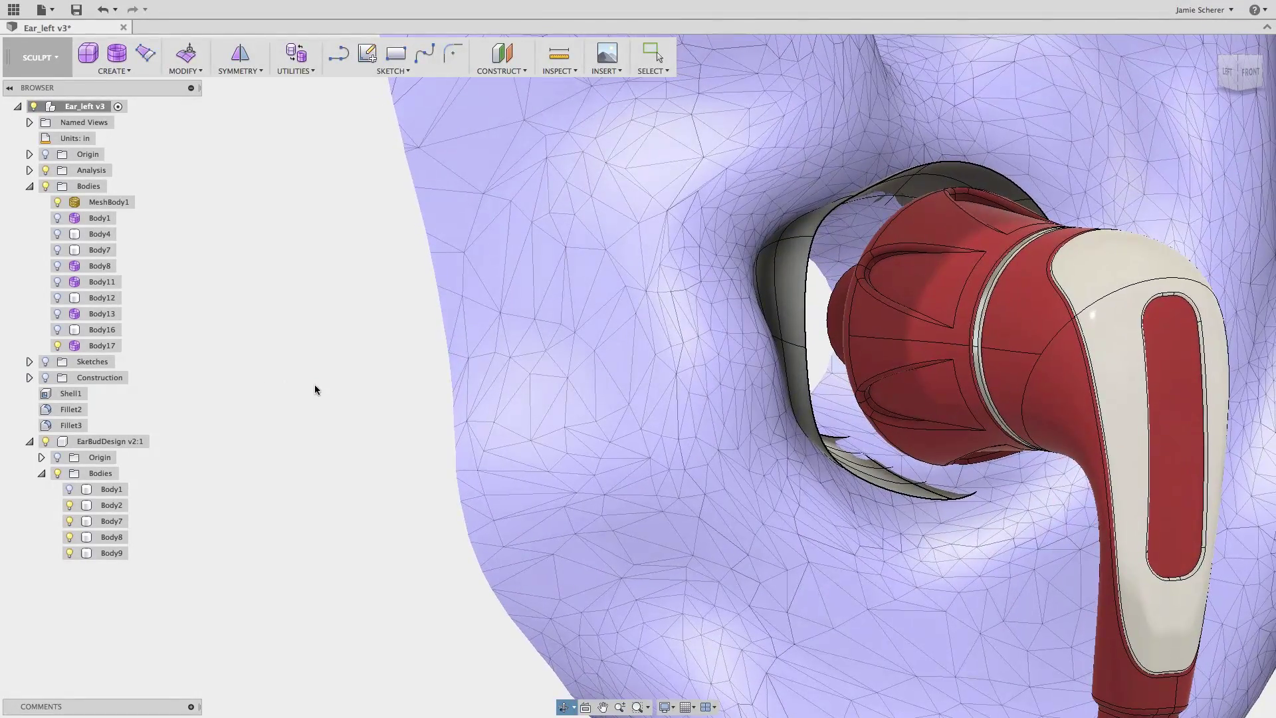
left_click(60, 201)
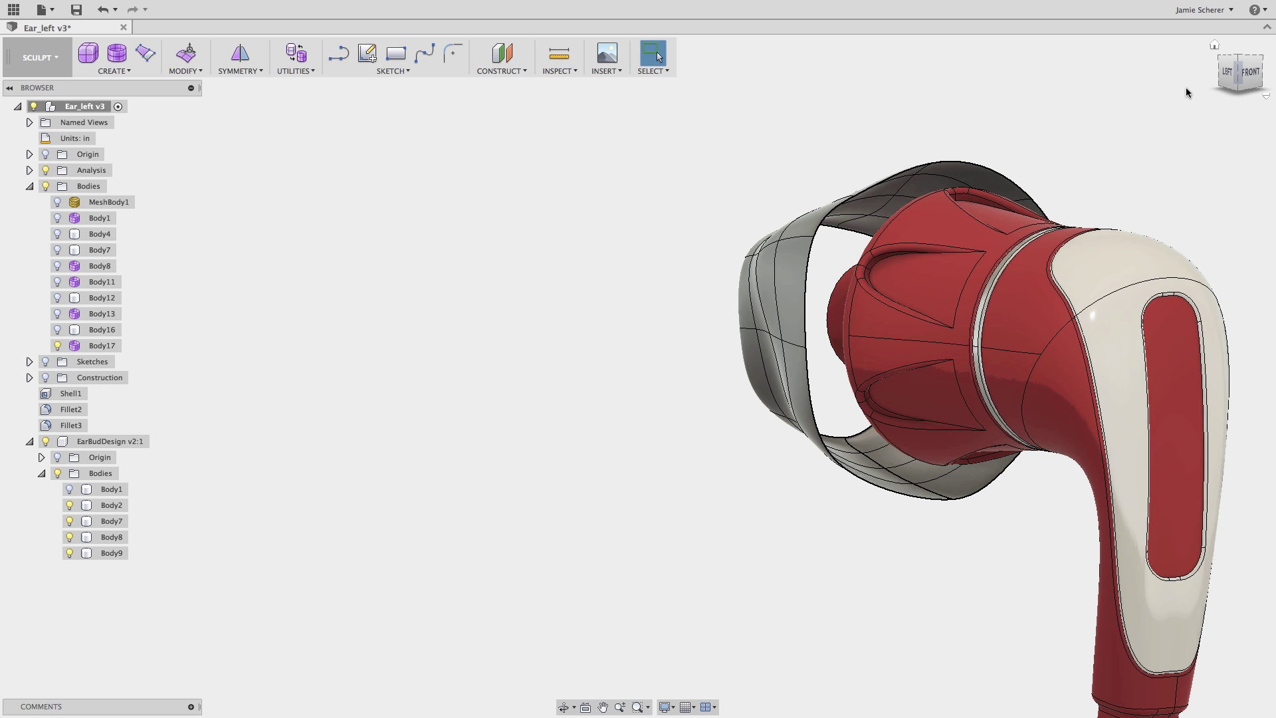
middle_click_drag(716, 137, 741, 180, "shift")
- Convert the earbud's ring face into Body18 with 9 faces along its length
scroll(741, 179, "up", 5)
key("Escape")
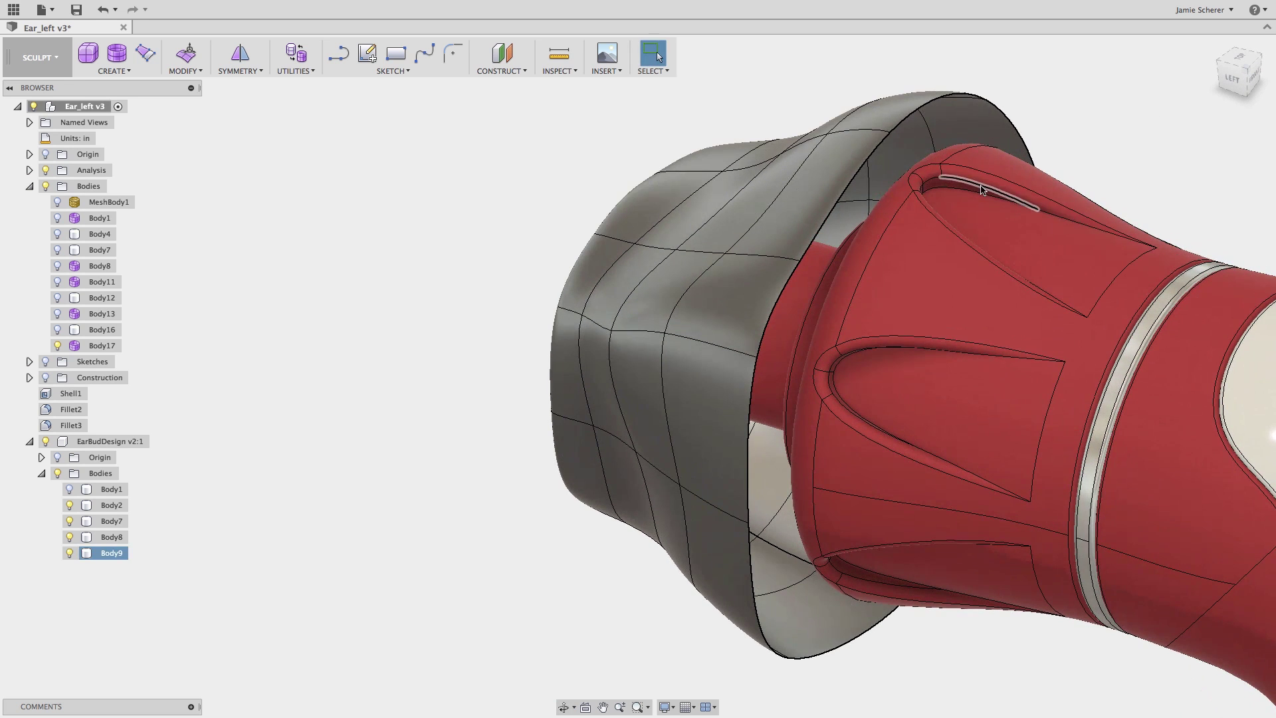
left_click(294, 71)
left_click(306, 131)
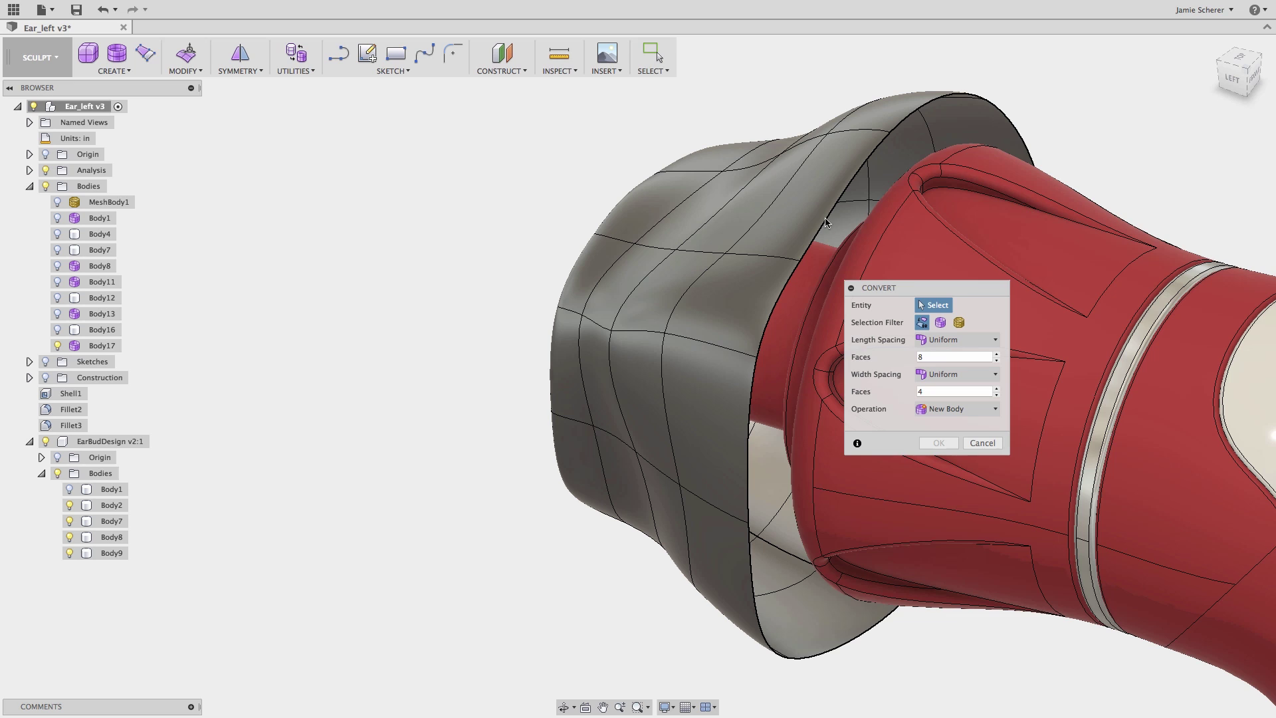
left_click(872, 246)
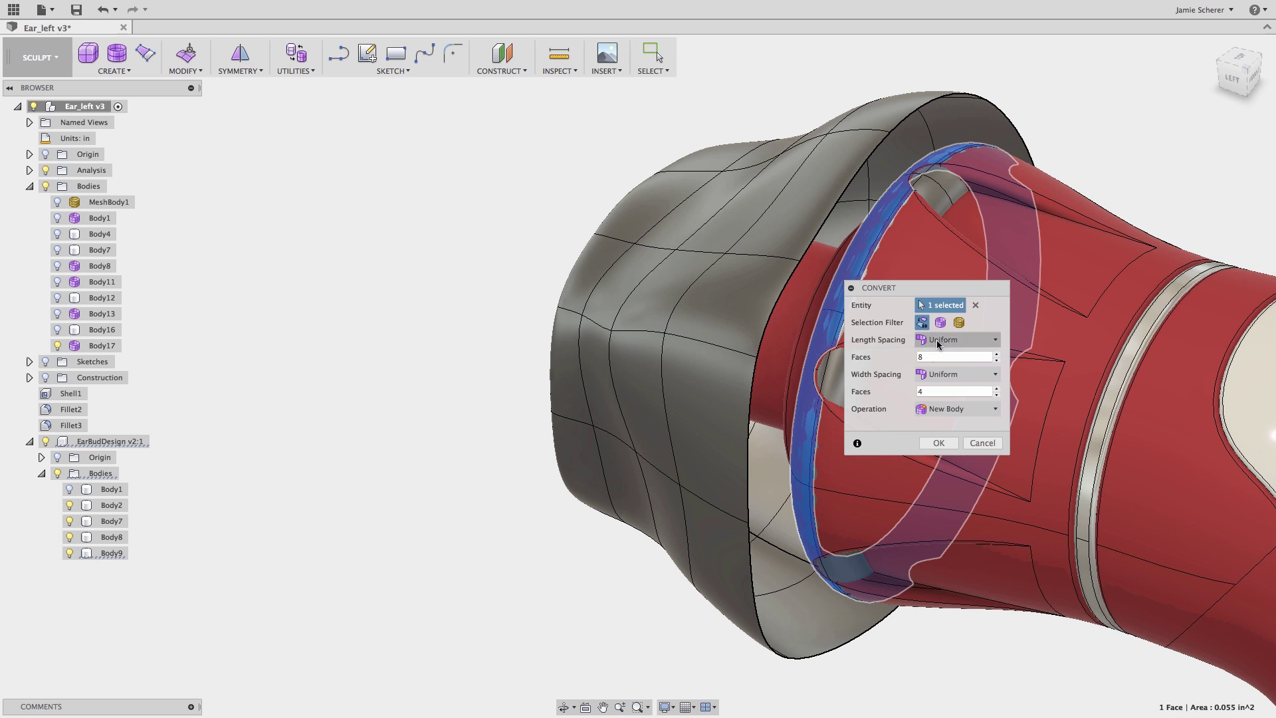
left_click(933, 356)
type("9")
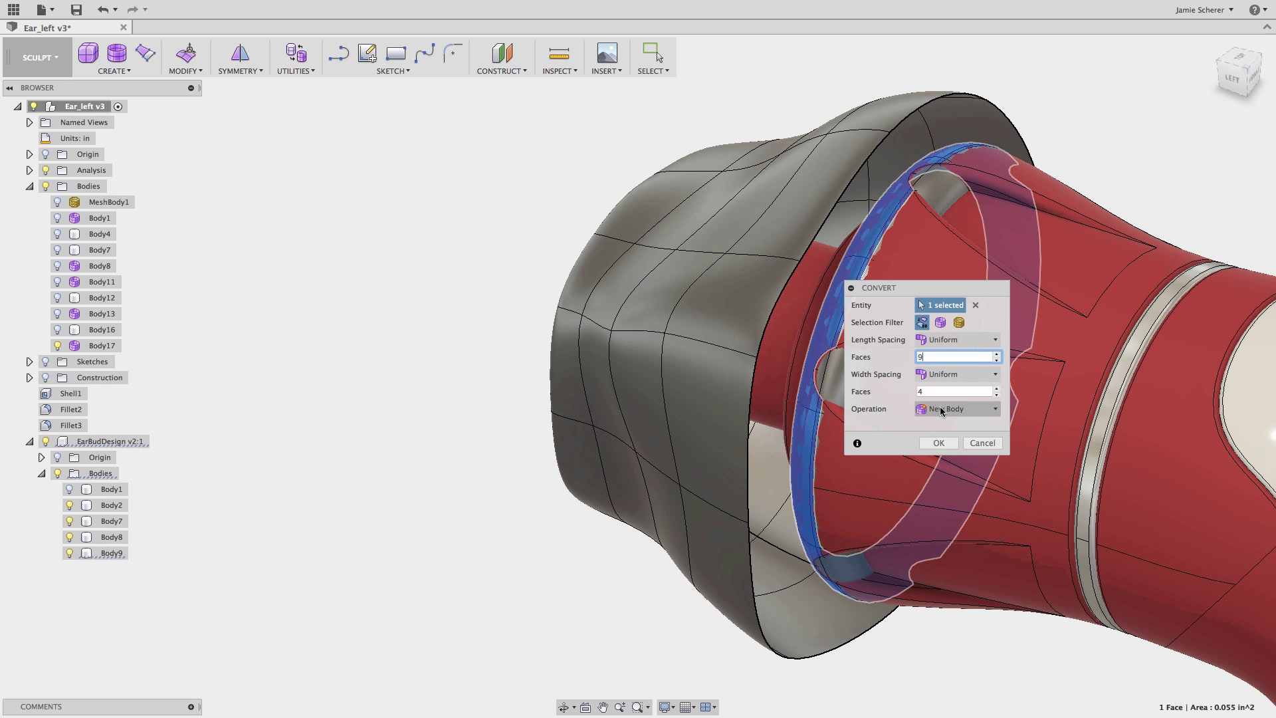
left_click(939, 444)
- Hide the red earbud bodies Body2–Body9
left_click(112, 521)
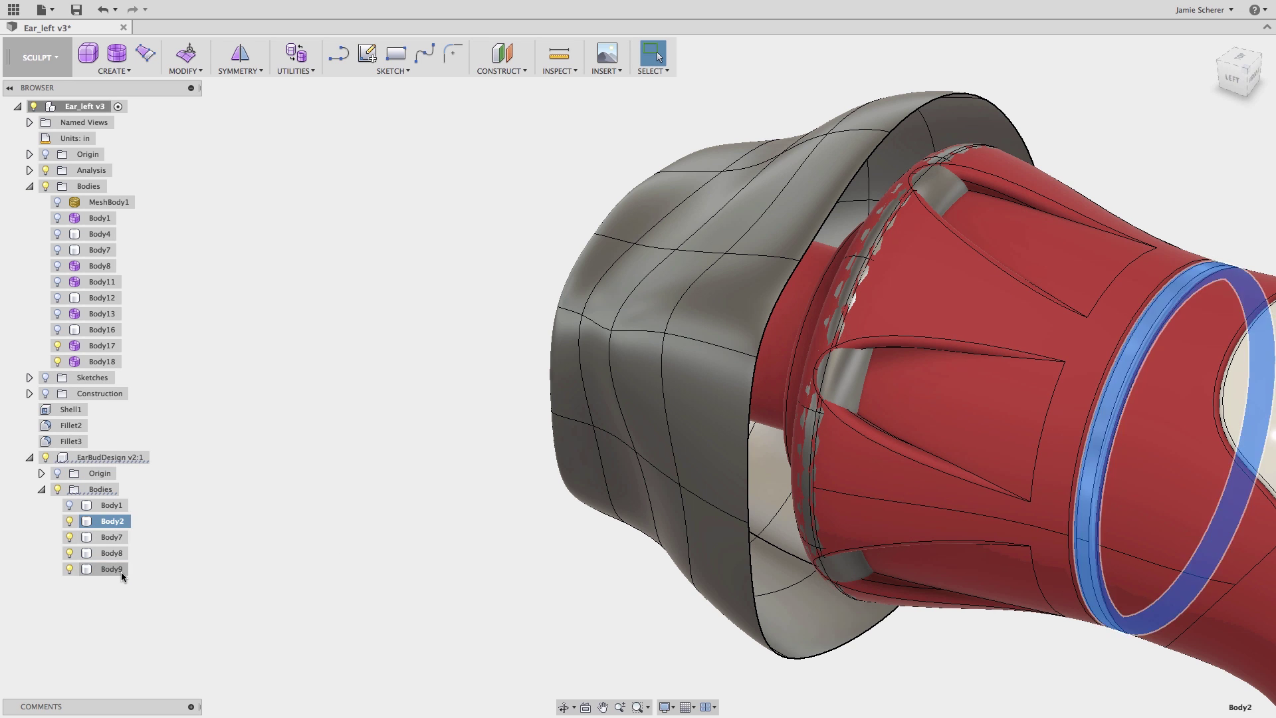
left_click(121, 570, "shift")
right_click(121, 570)
left_click(169, 643)
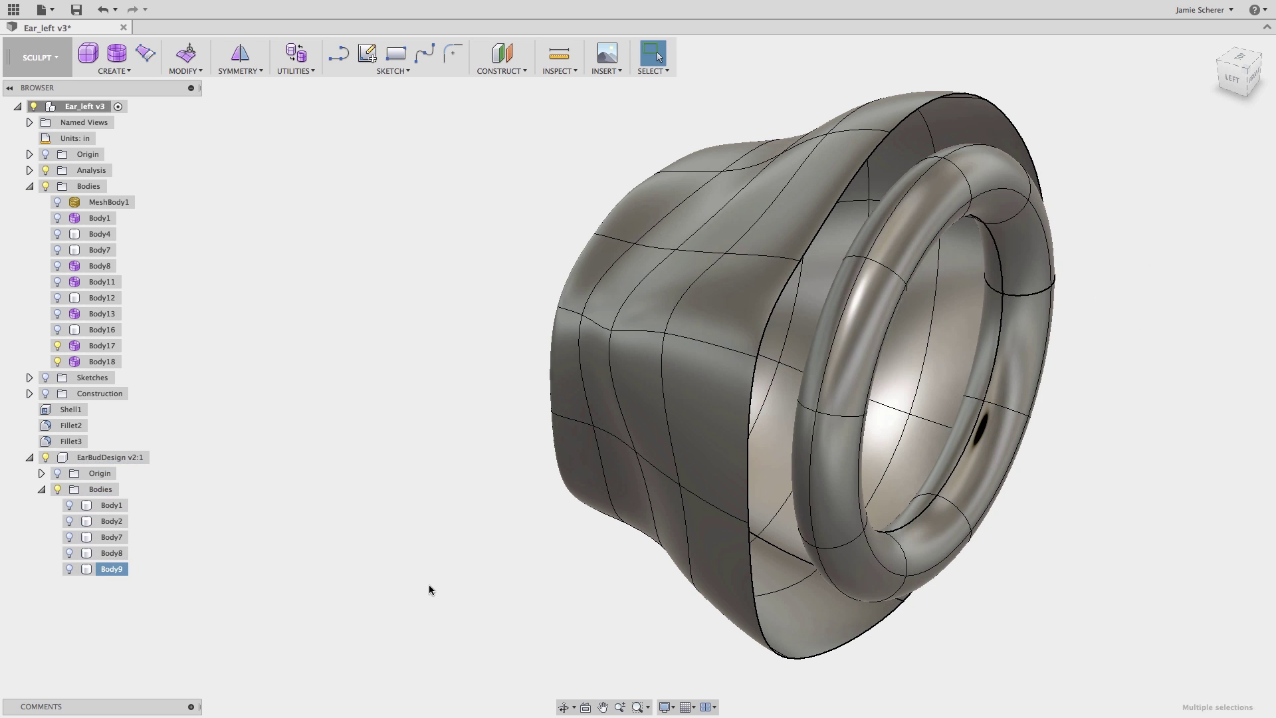
- Delete Body18's extra ring faces and the leftover translucent patch
left_click(794, 320)
key("v")
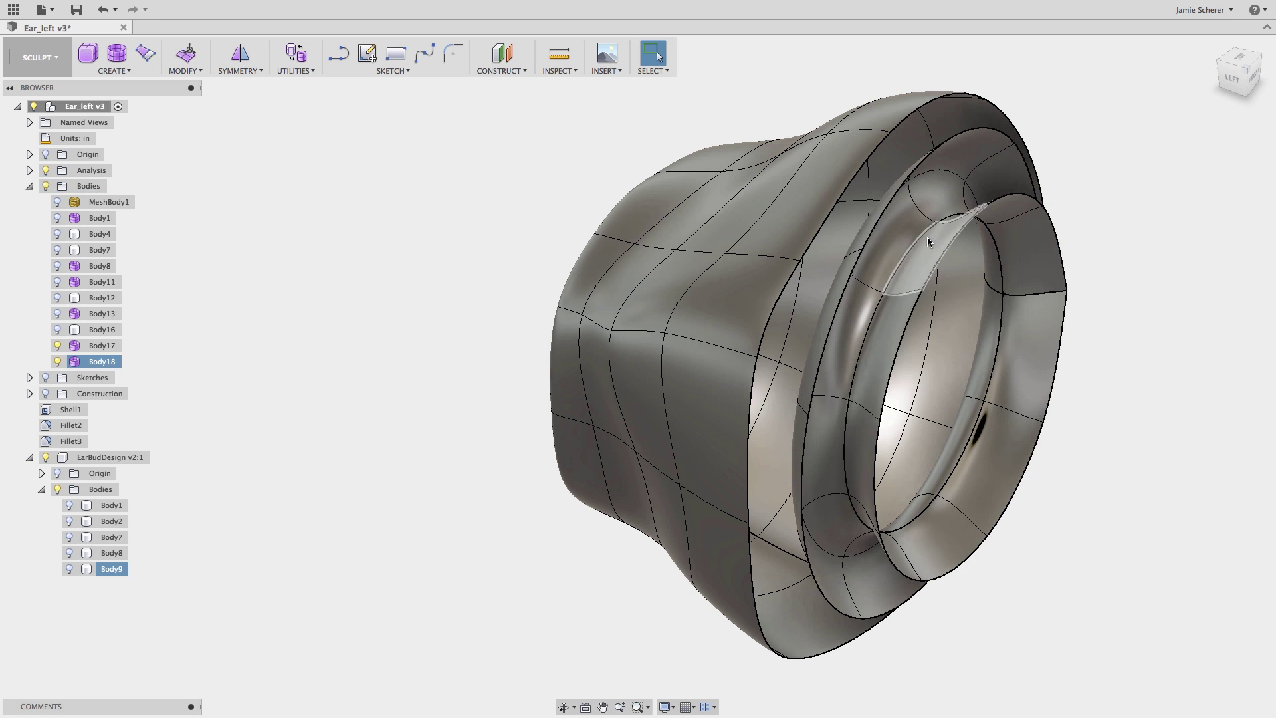
left_click(887, 356)
key("v")
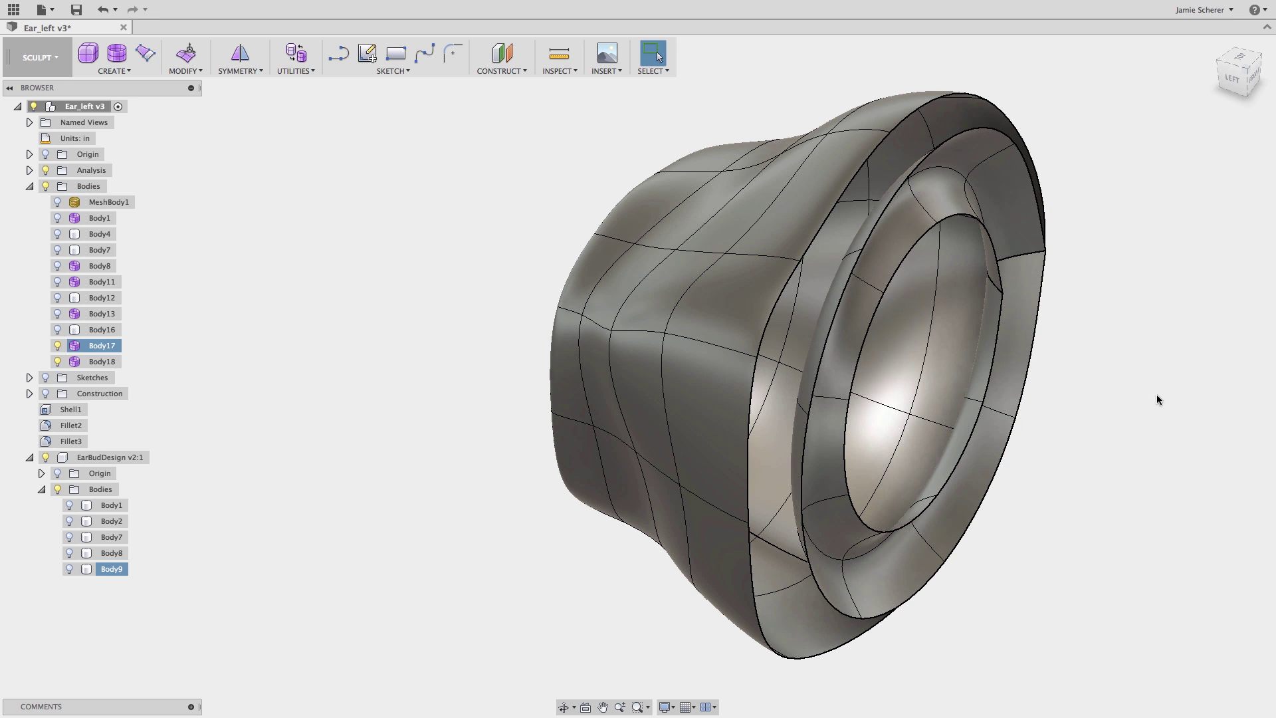
- UnCrease the two creased edges of the ring
left_click(1032, 252)
right_click(1032, 252)
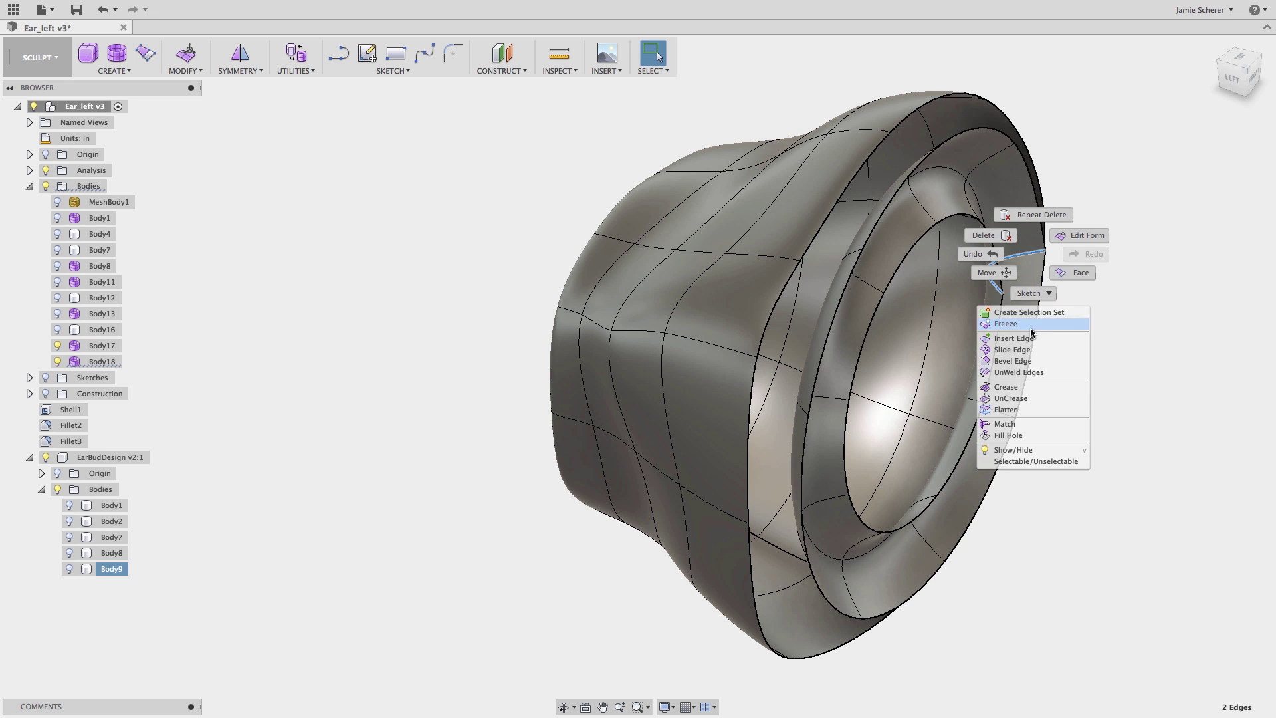
left_click(1027, 396)
left_click(938, 370)
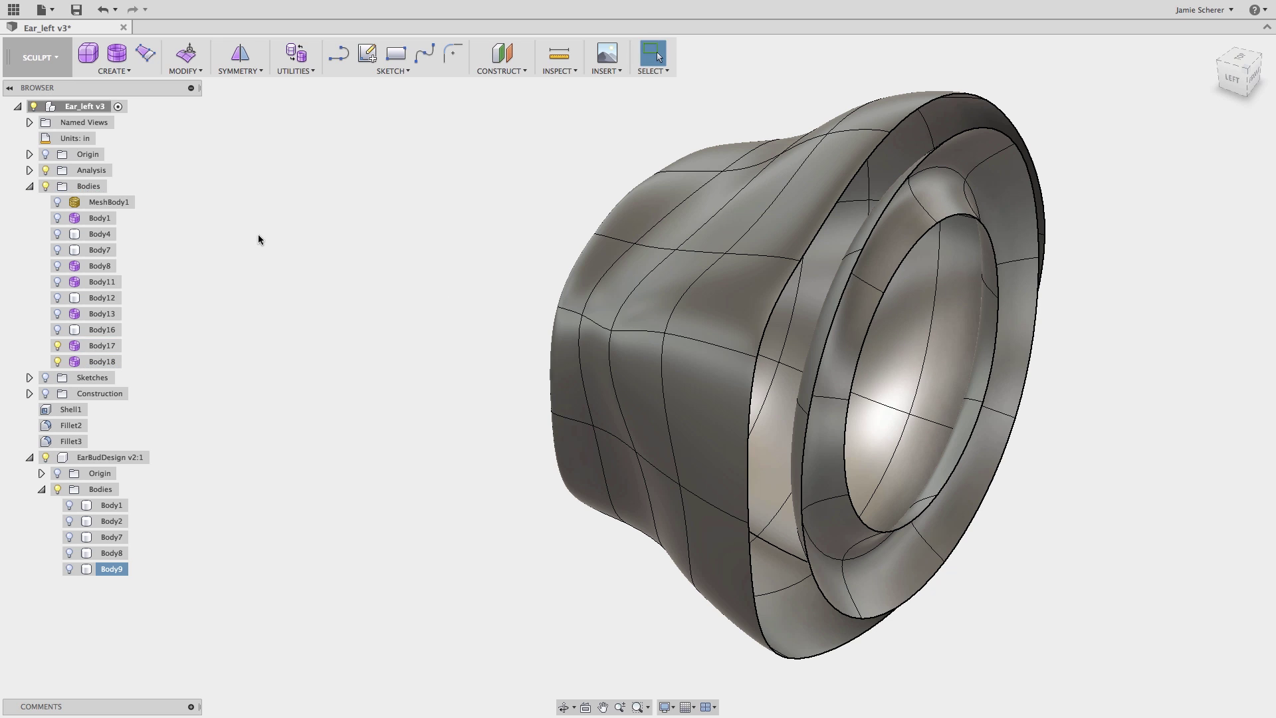
- Bridge the tip's outer rim (Side One) to the ring's edge loop (Side Two) with 1 face
left_click(199, 77)
left_click(199, 157)
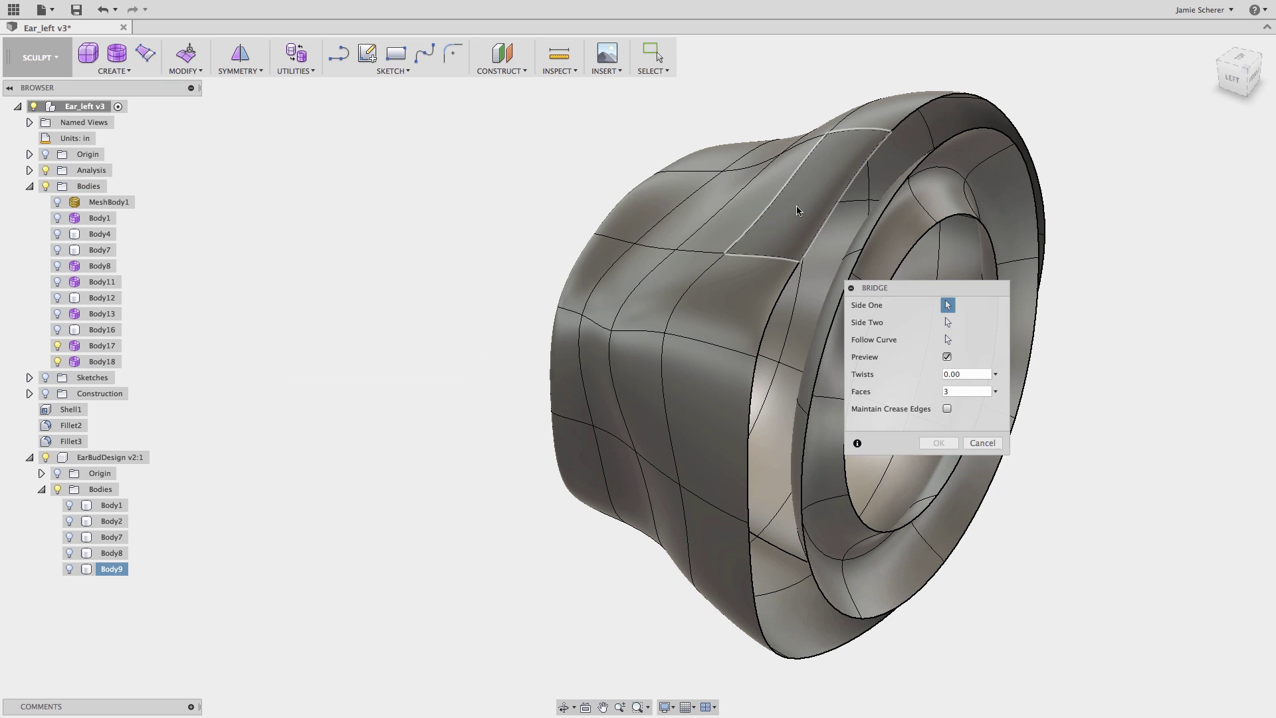
left_click(824, 218)
left_click(871, 239)
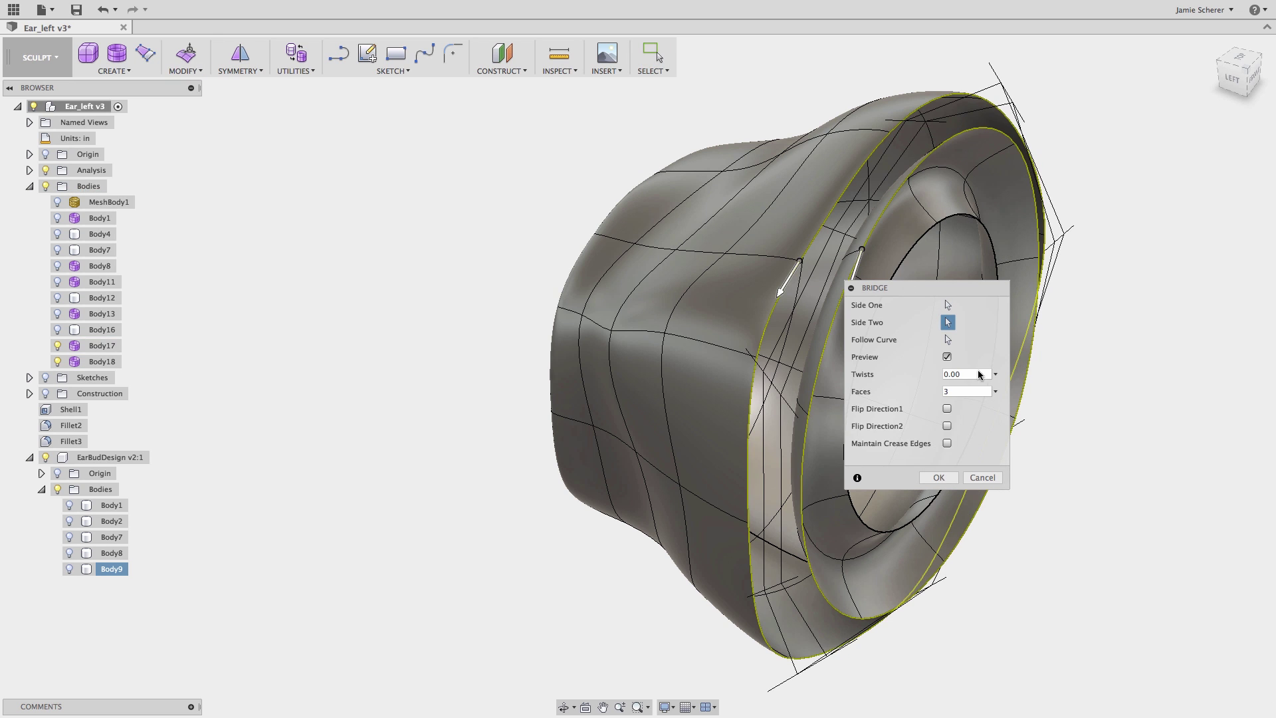
type("1")
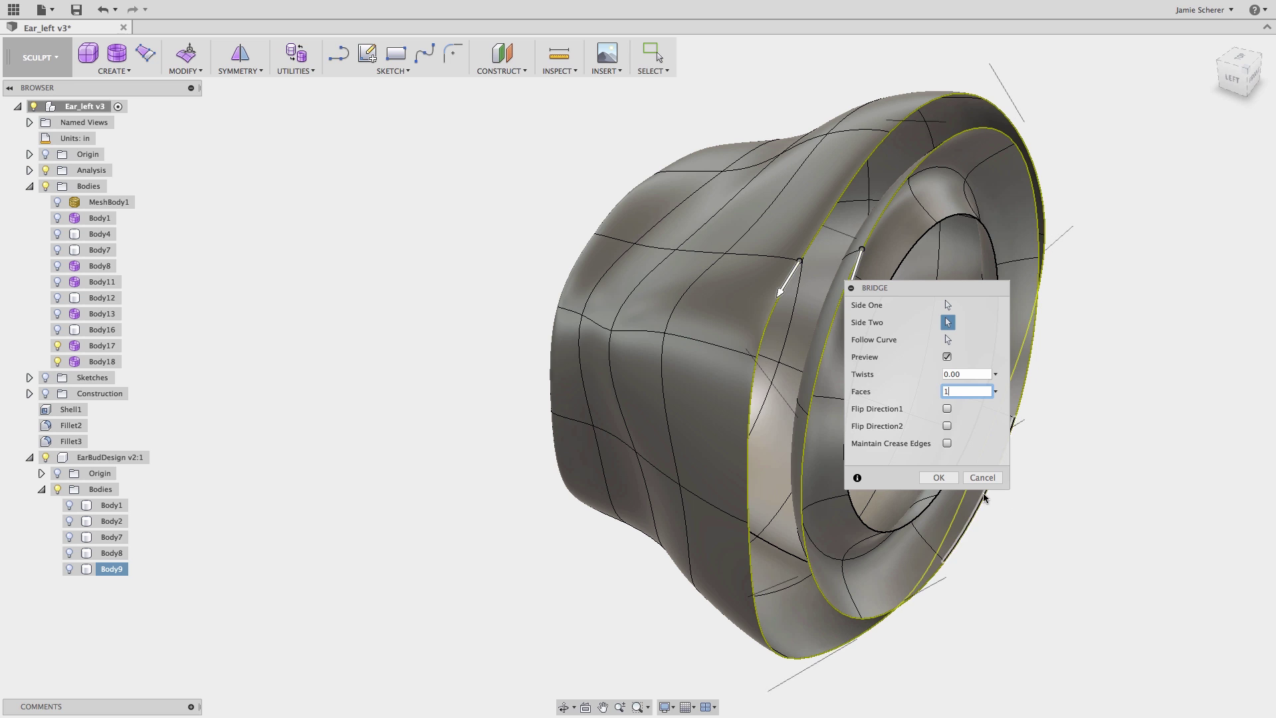
left_click(949, 480)
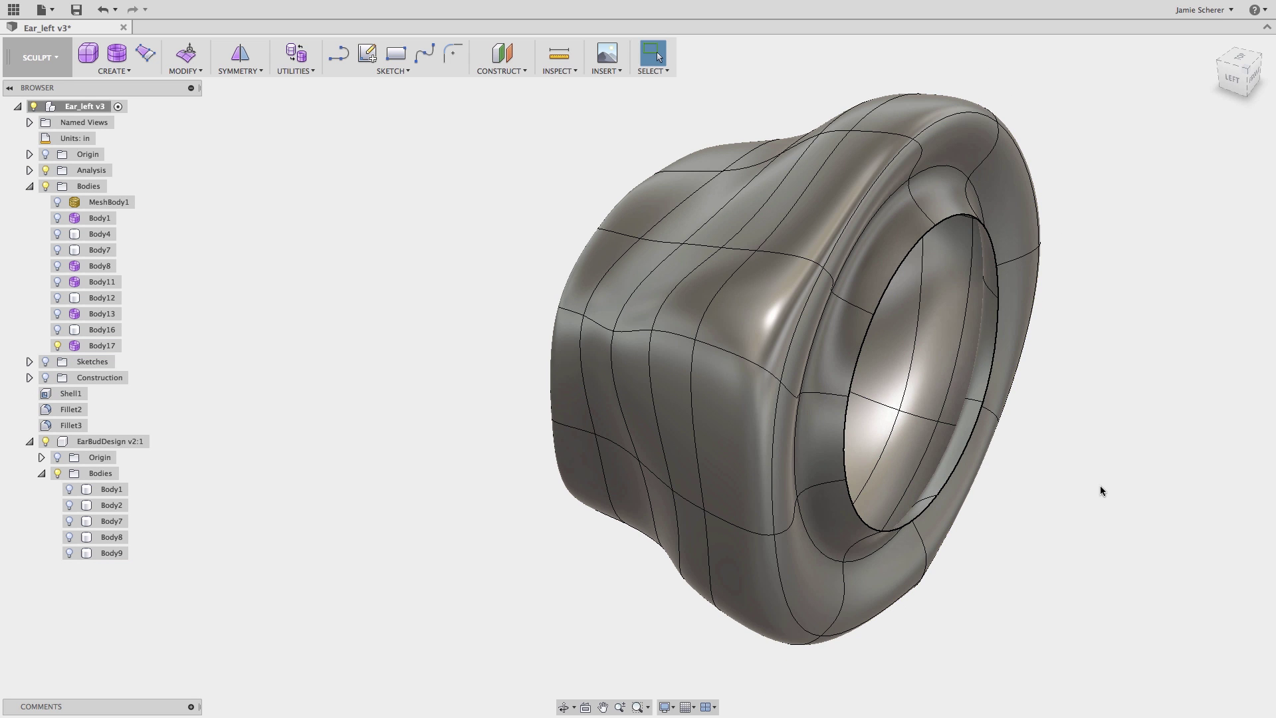
middle_click_drag(1099, 485, 944, 472, "shift")
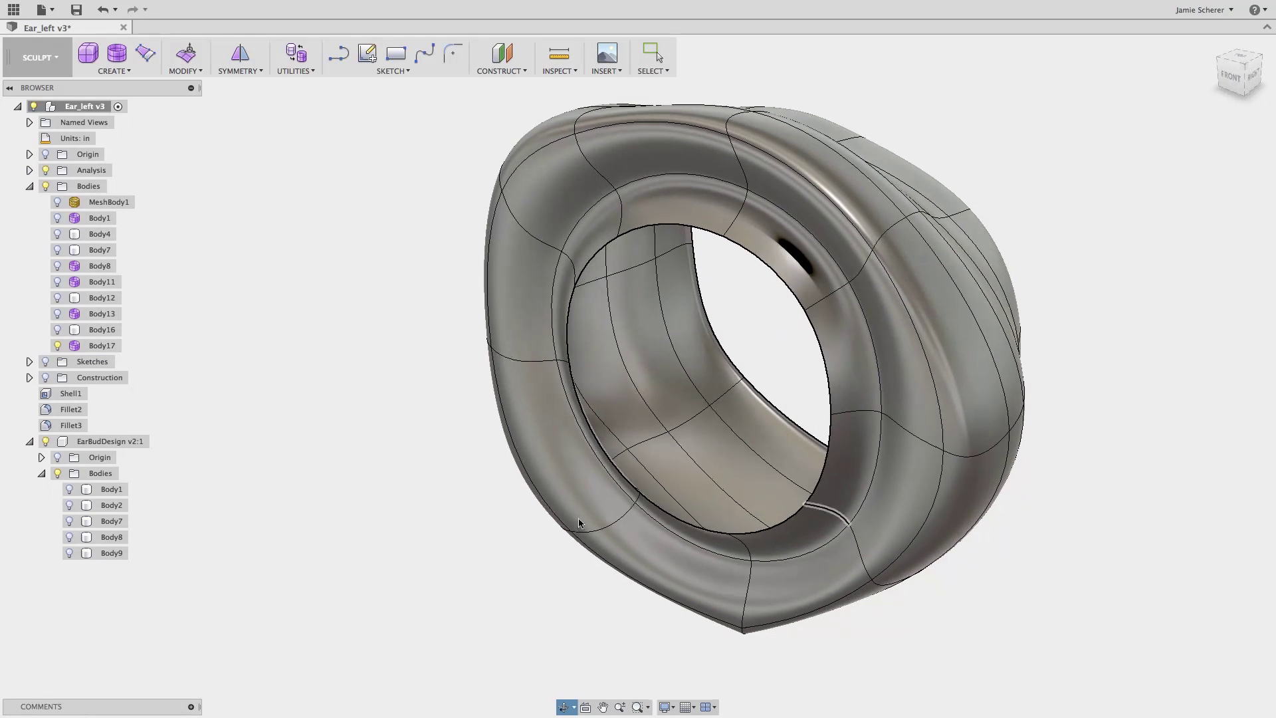
- Show the earbud bodies Body2–Body9 again
left_click(106, 507)
left_click(111, 552, "shift")
right_click(111, 551)
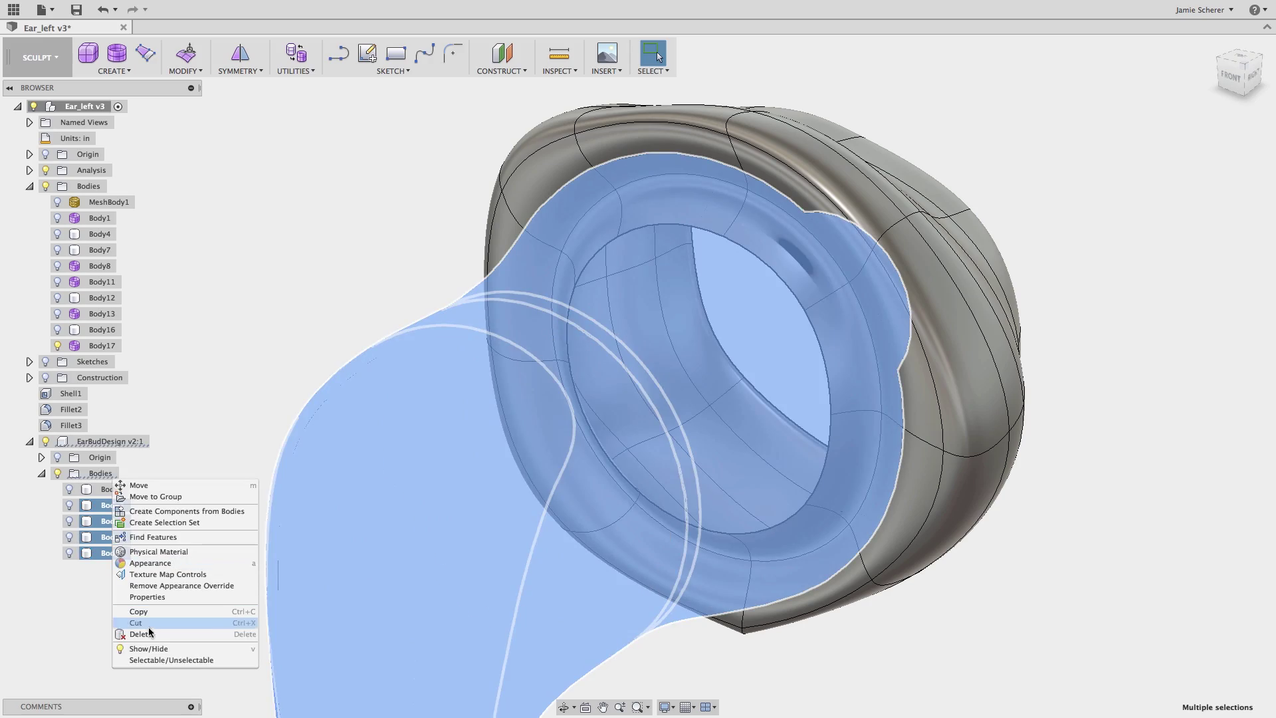
left_click(133, 652)
middle_click_drag(1158, 361, 517, 310, "shift")
- Convert the earbud's cylinder face into a new T-spline body with 4 and 9 faces
left_click(301, 75)
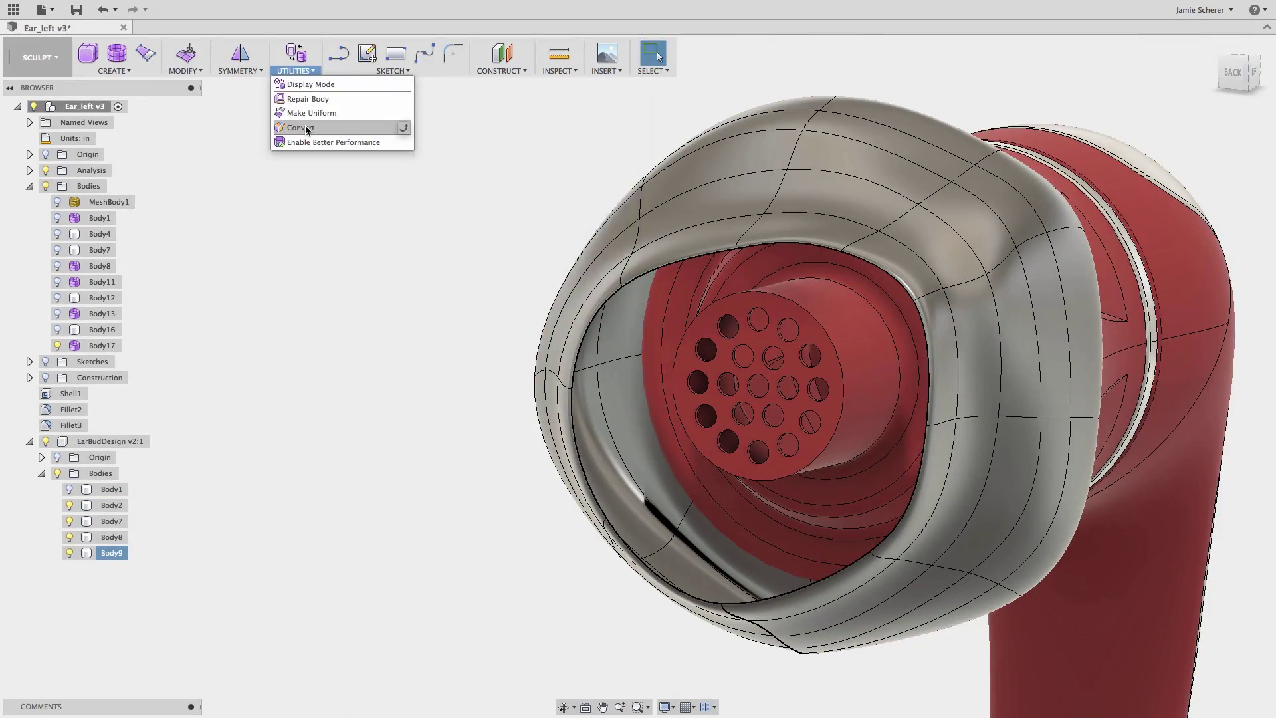
left_click(312, 129)
left_click(823, 290)
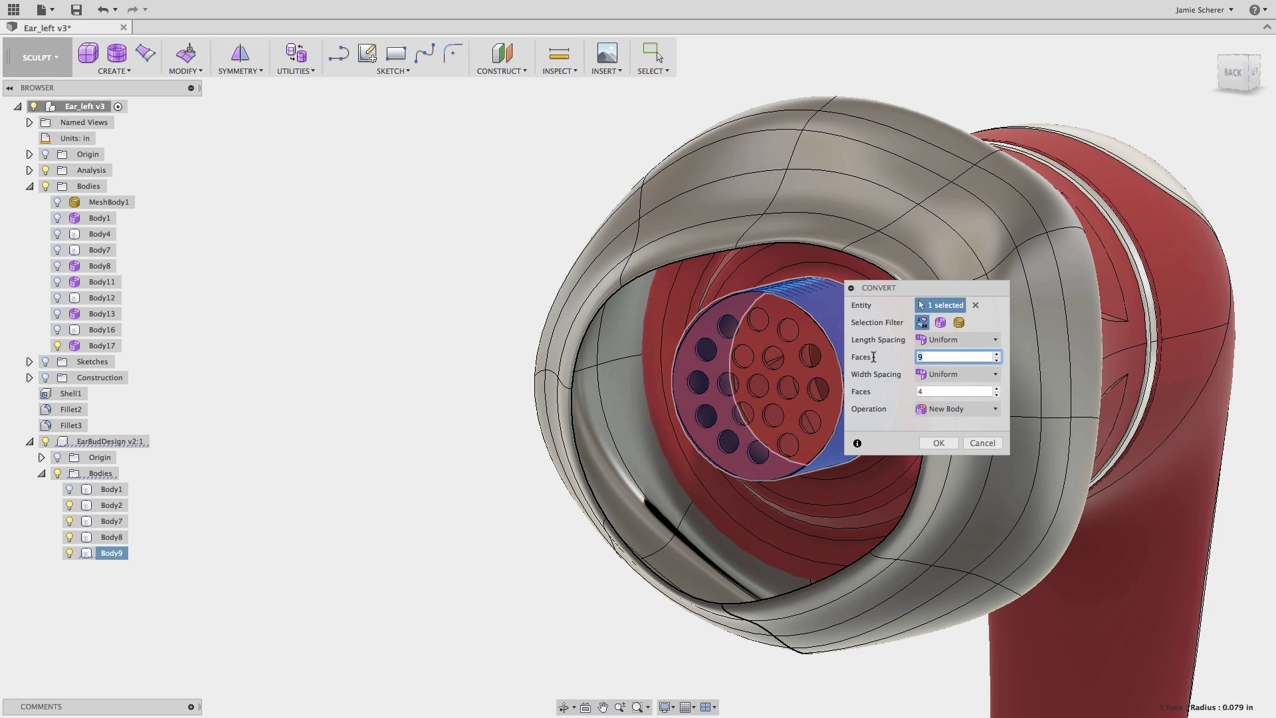
type("4")
key("Tab")
type("9")
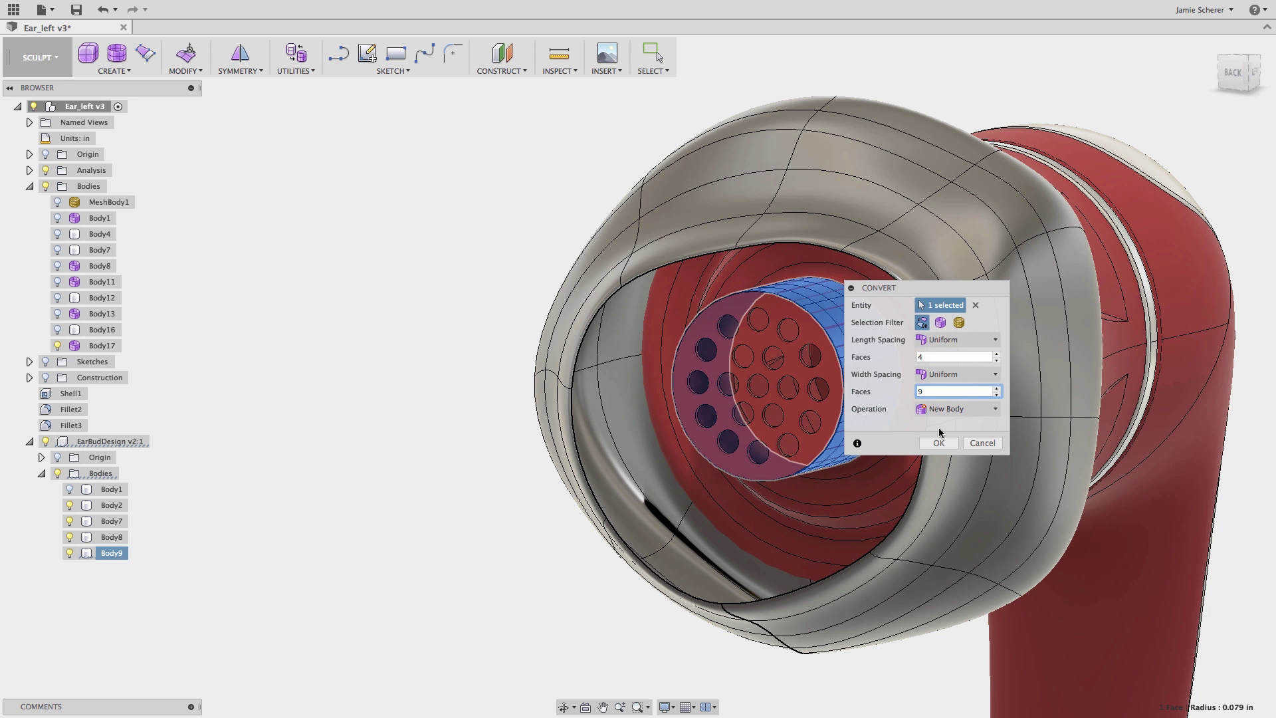
left_click(939, 443)
- Hide EarBudDesign and bridge the tip's outer loop to the inner sleeve loop with 3 faces
left_click(46, 456)
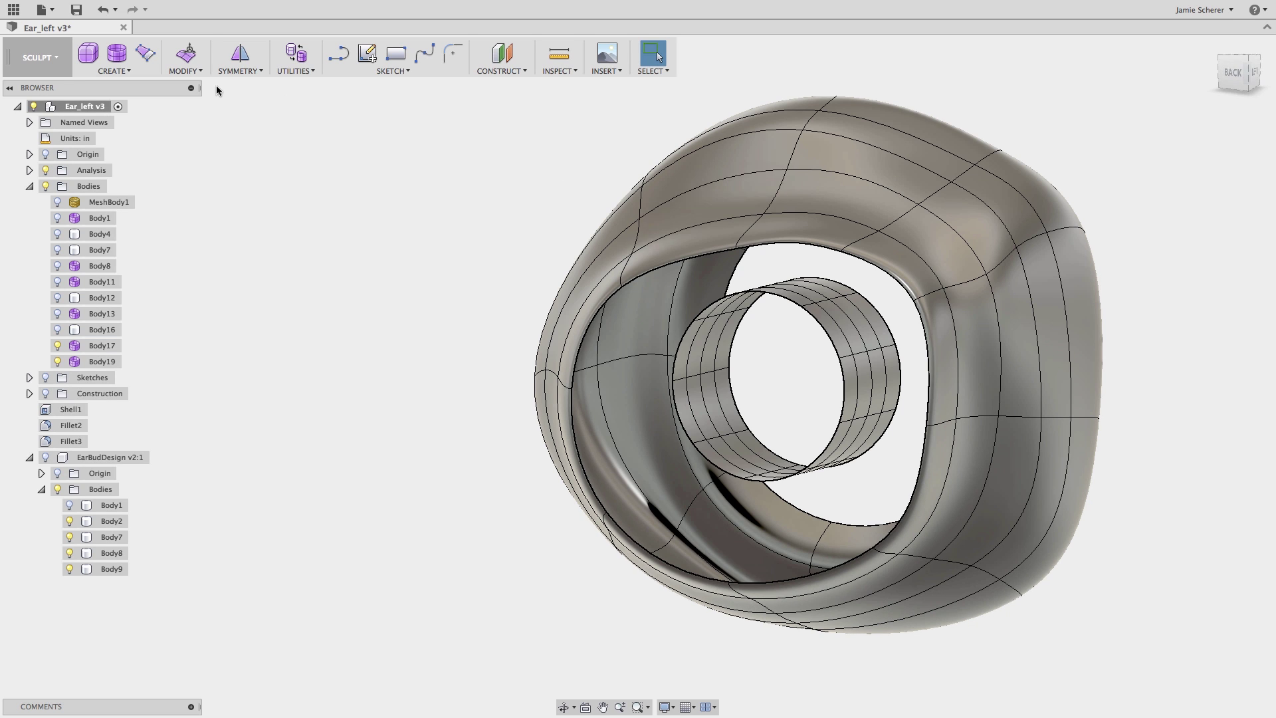
left_click(186, 69)
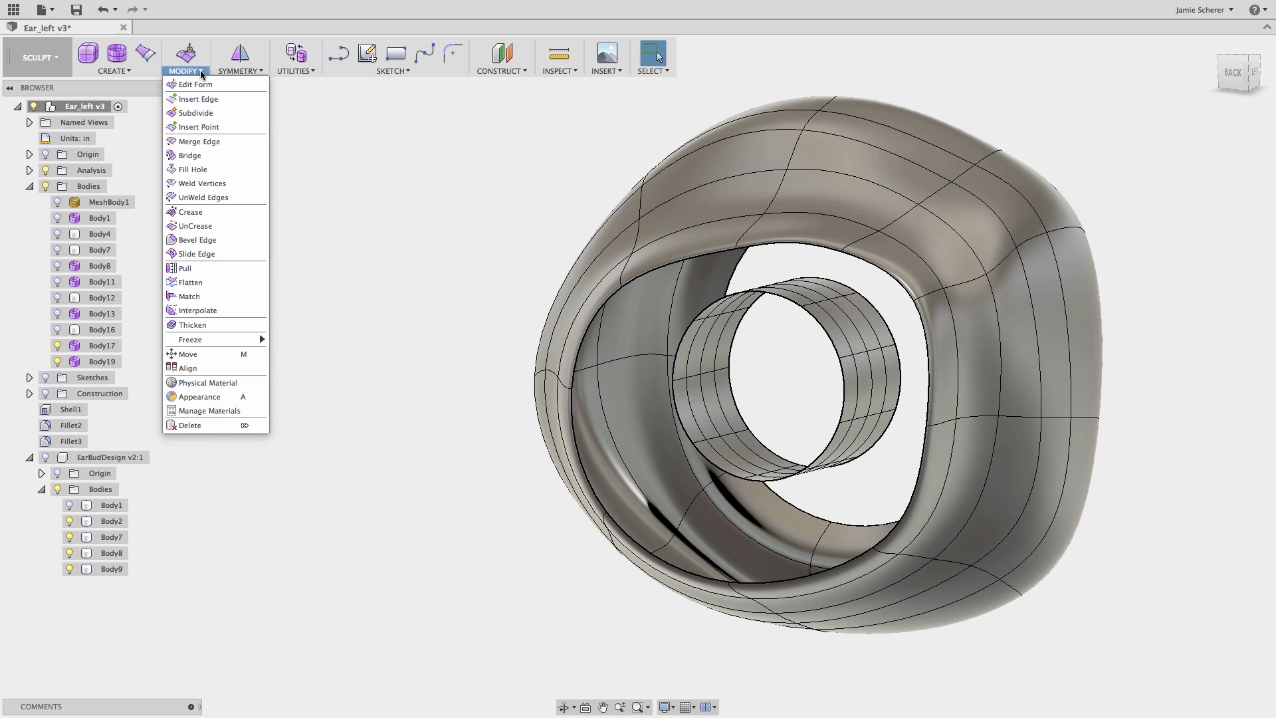
left_click(190, 155)
left_click(676, 331)
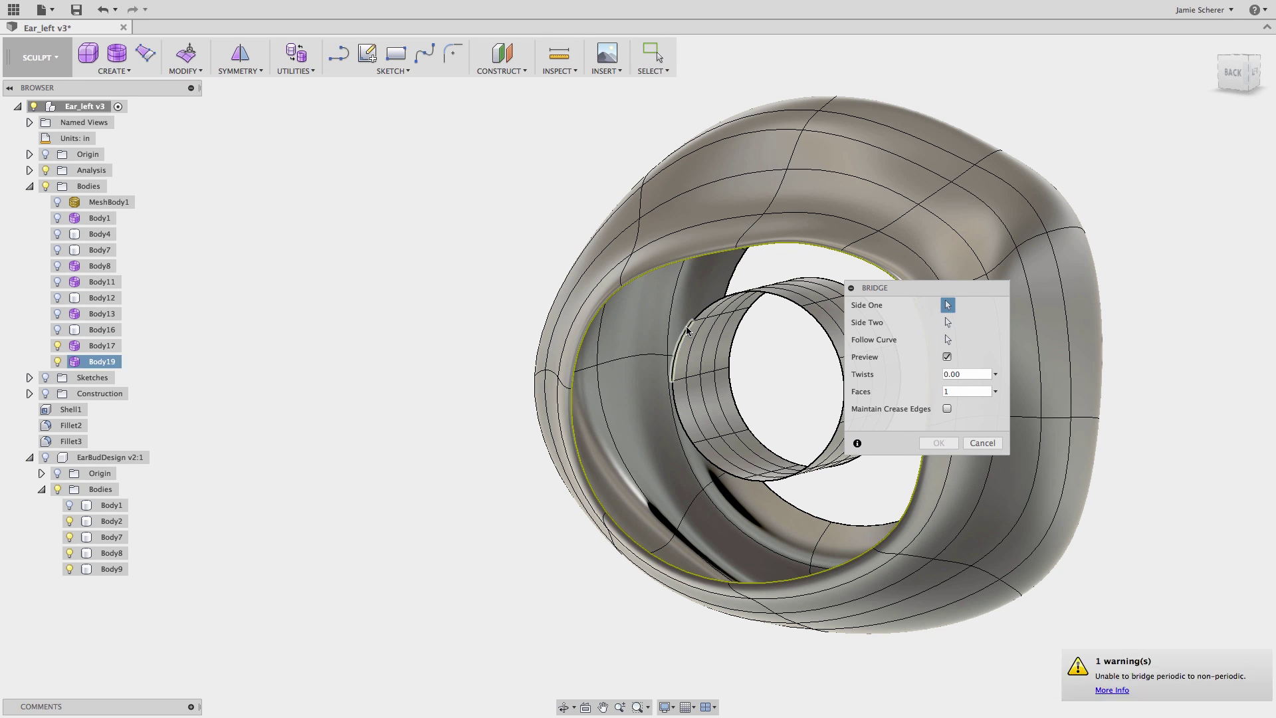
left_click(707, 342)
type("3")
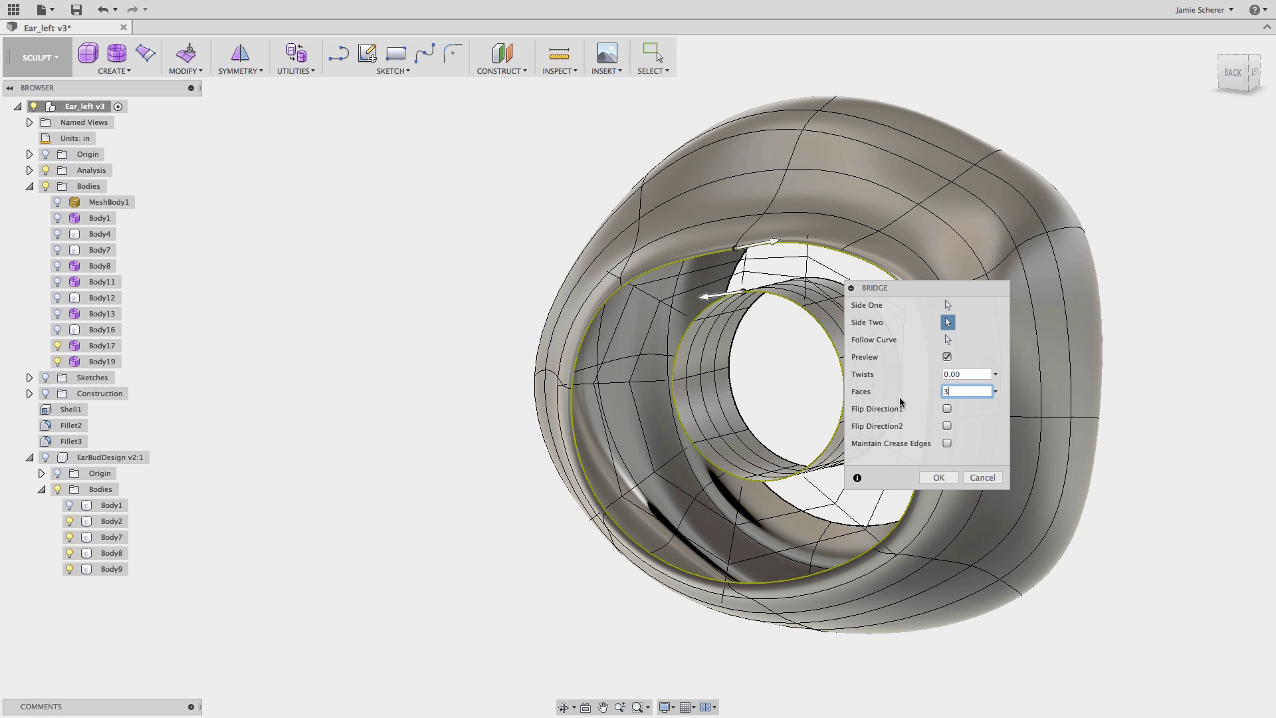
left_click(937, 477)
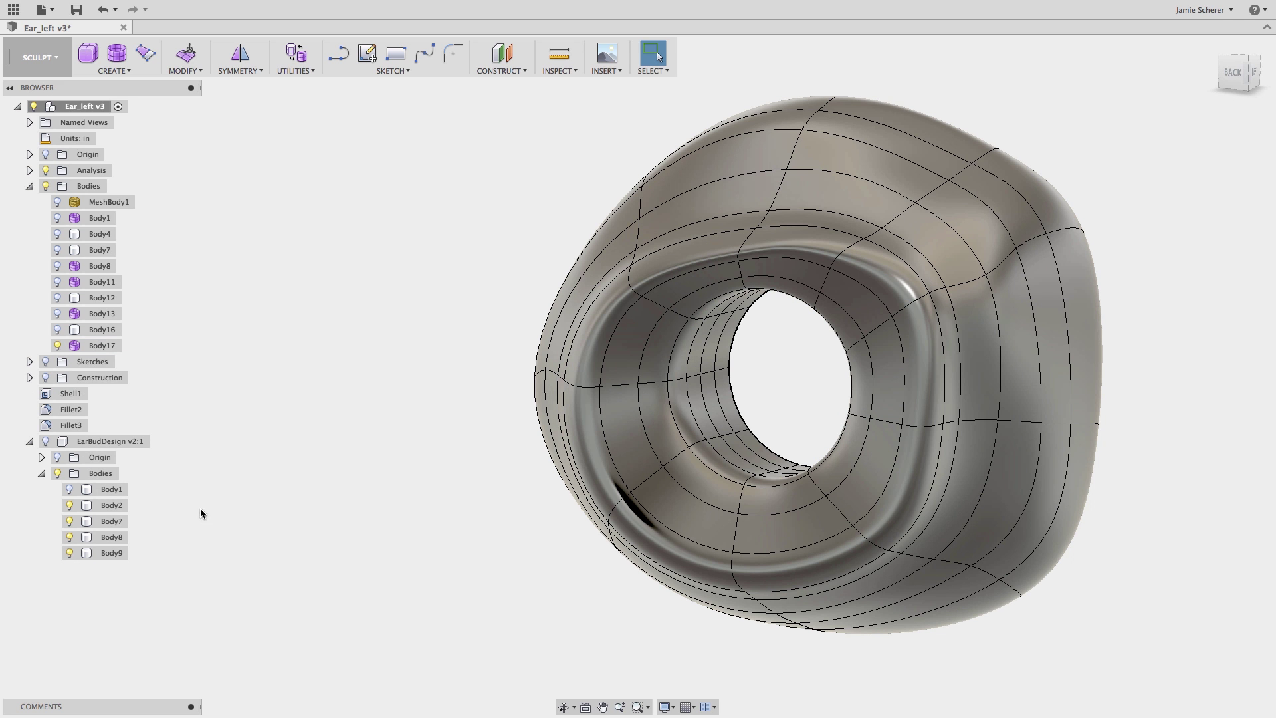
- Turn on EarBudDesign, then hide its housing bodies Body2–Body9
left_click(45, 441)
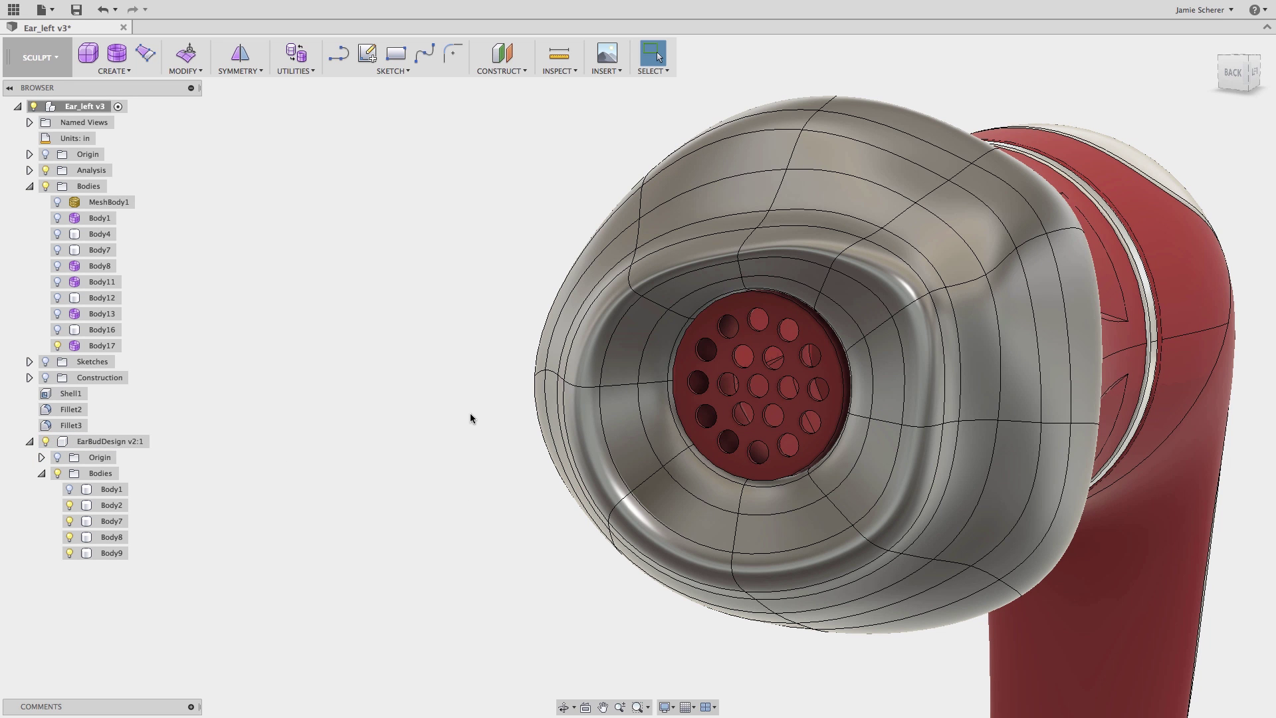
middle_click_drag(510, 407, 671, 407, "shift")
left_click(112, 505)
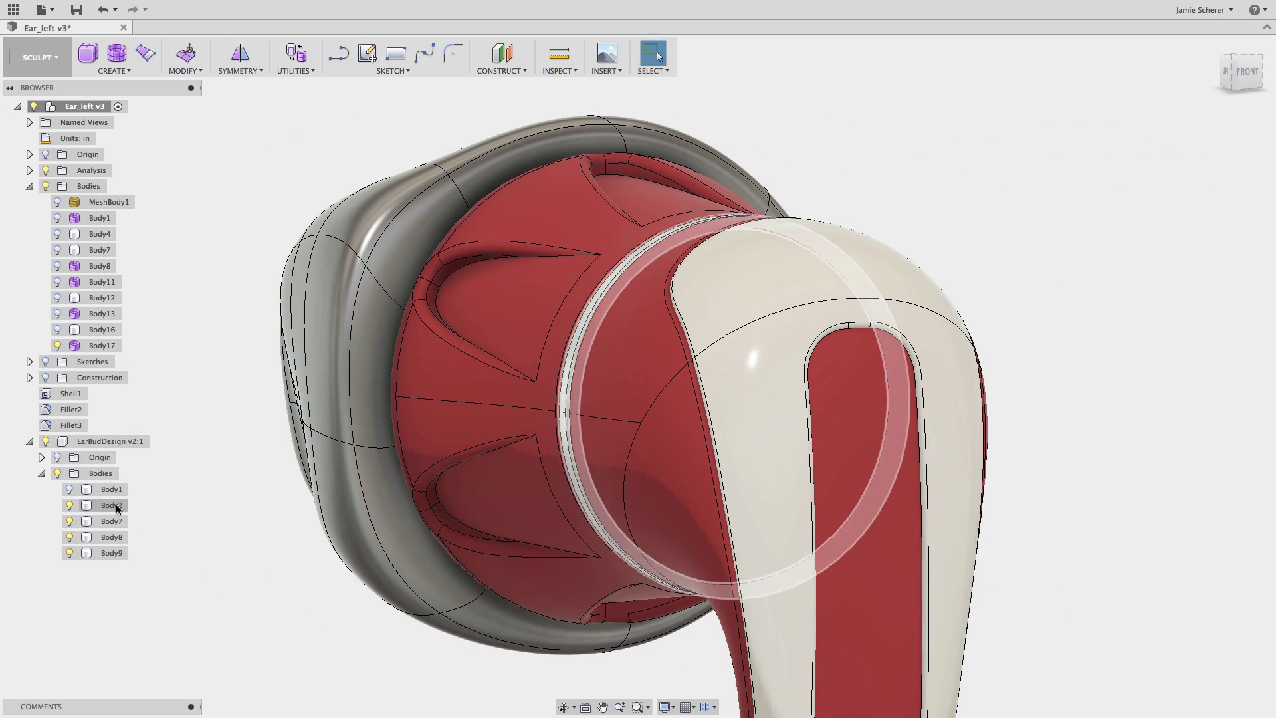
left_click(113, 552, "shift")
right_click(113, 548)
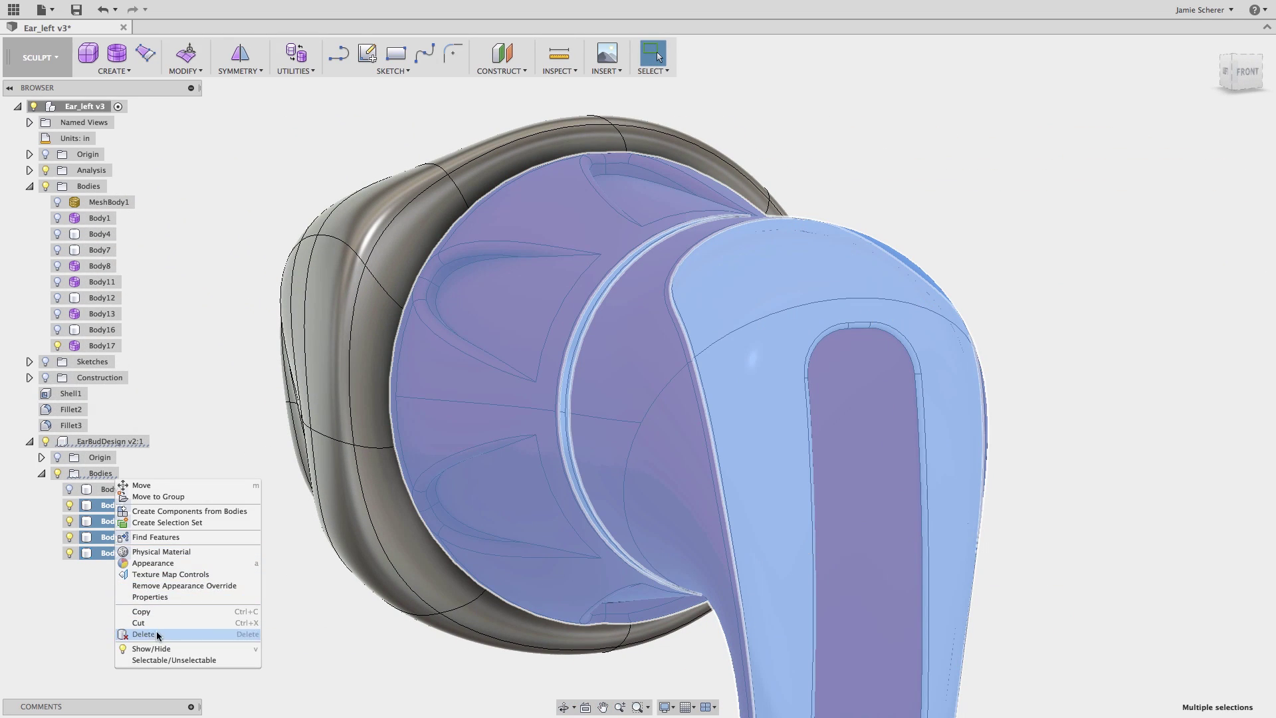
left_click(159, 649)
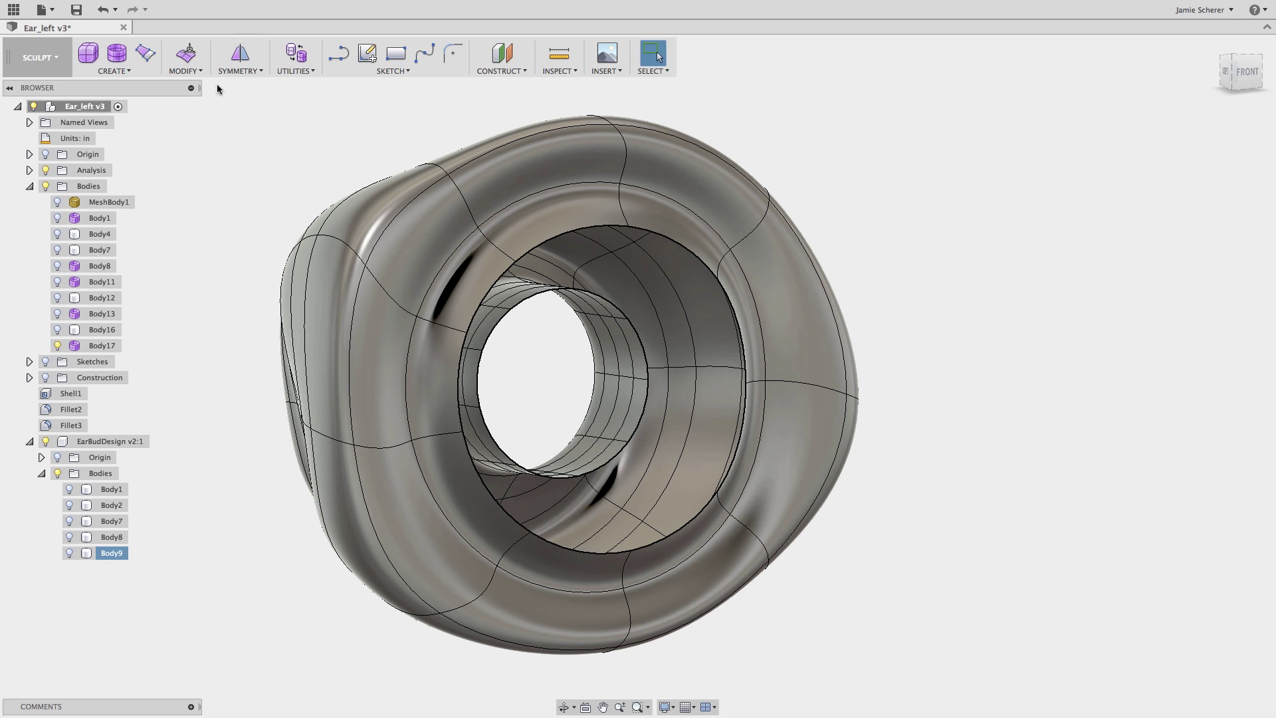
- Thicken the Body17 ear tip by 0.02 in
left_click(195, 72)
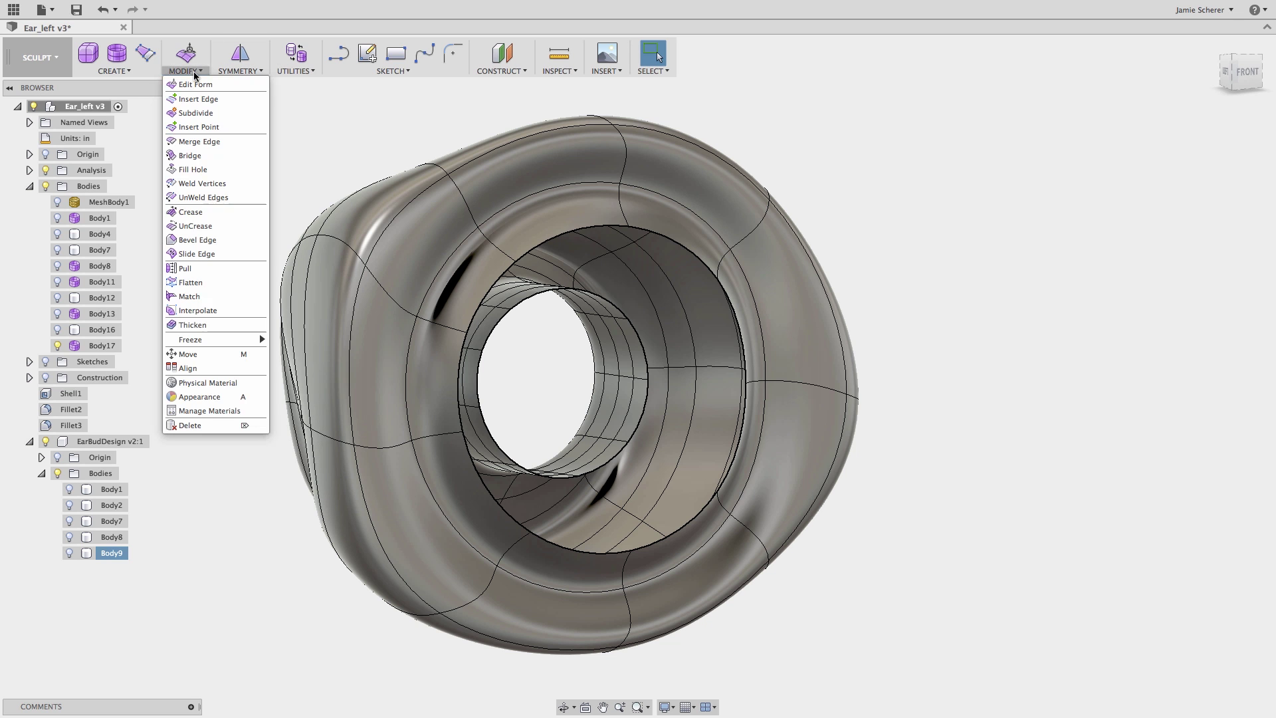
left_click(217, 328)
left_click(664, 193)
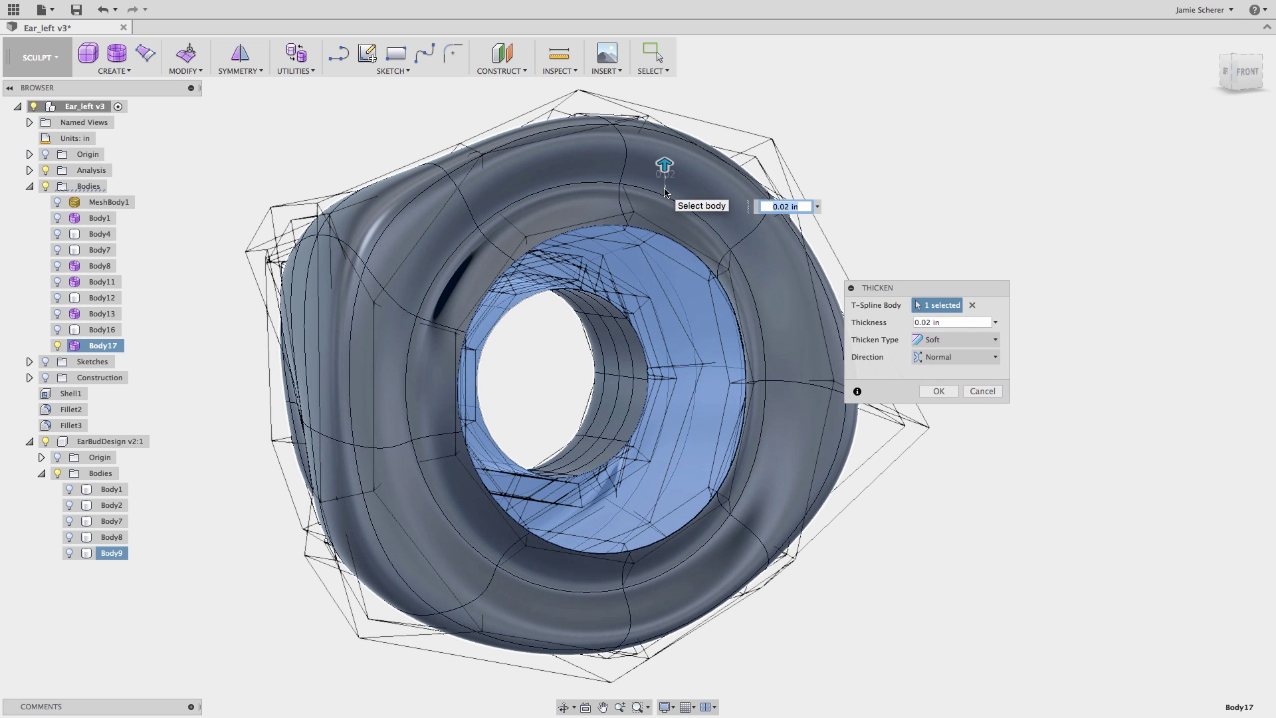
left_click(939, 392)
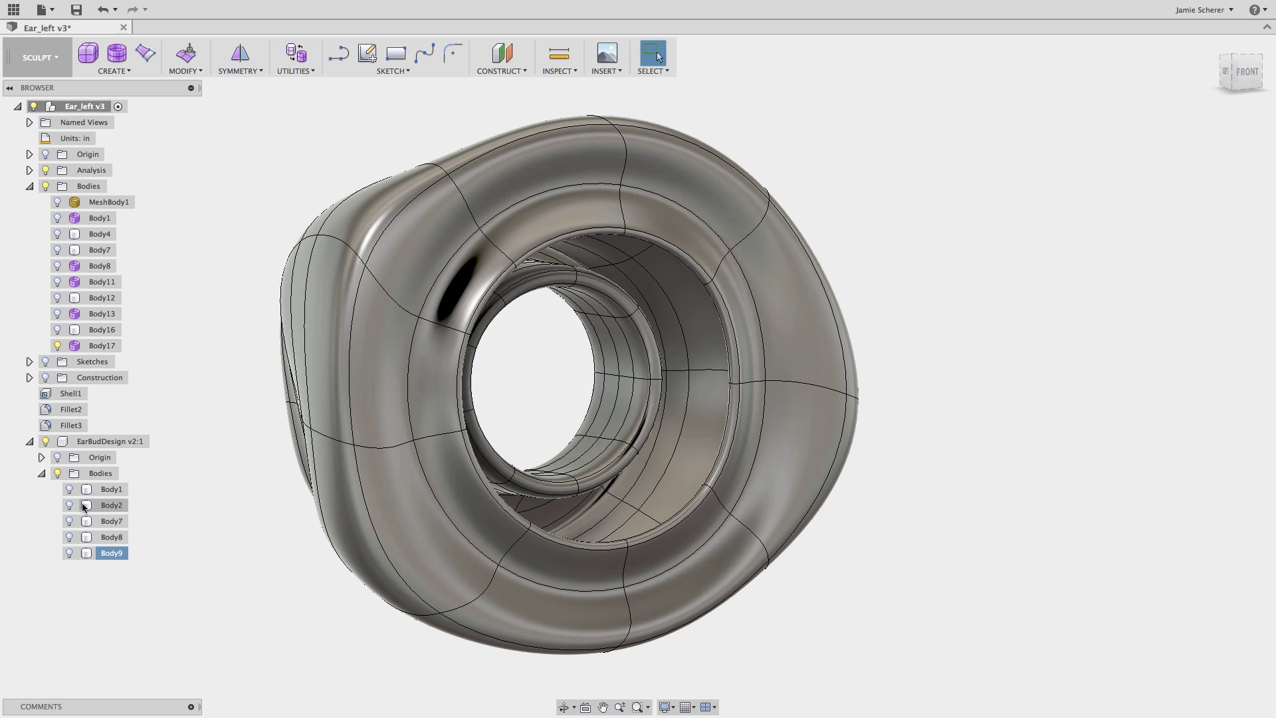
left_click(110, 506)
- Show the earbud housing bodies Body2–Body9 again
left_click(107, 556, "shift")
right_click(106, 556)
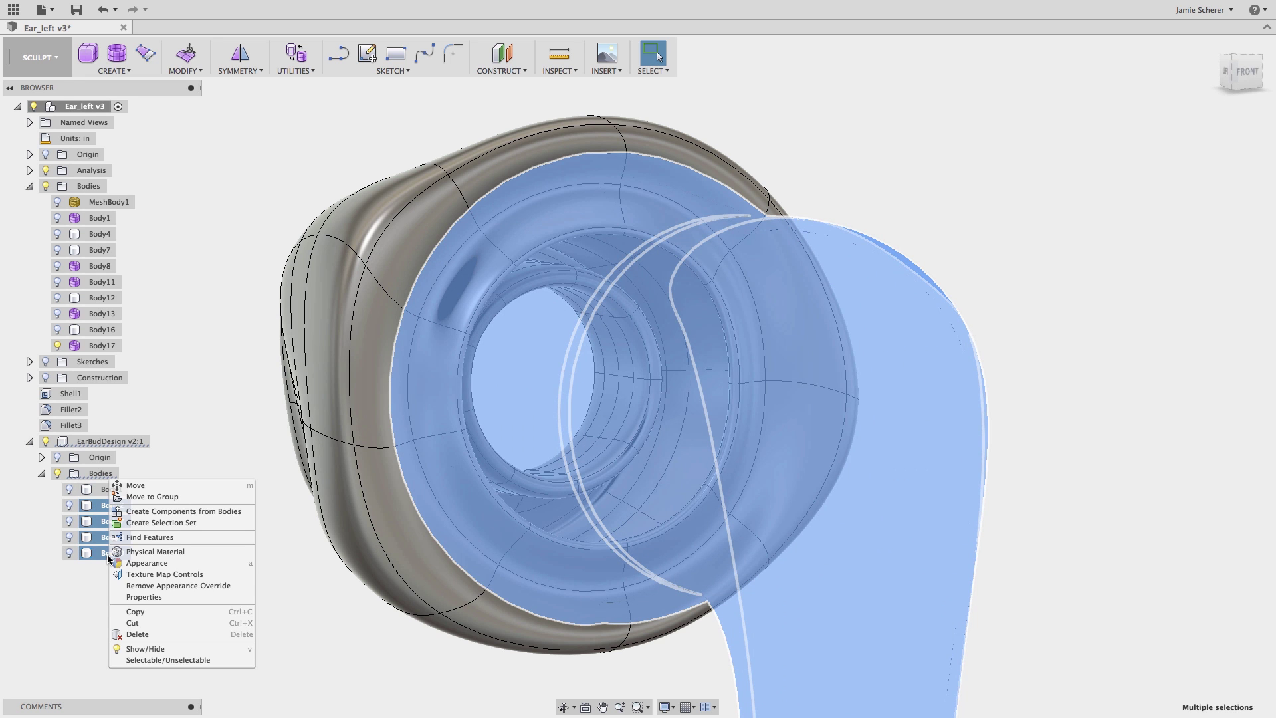
left_click(143, 647)
left_click(273, 593)
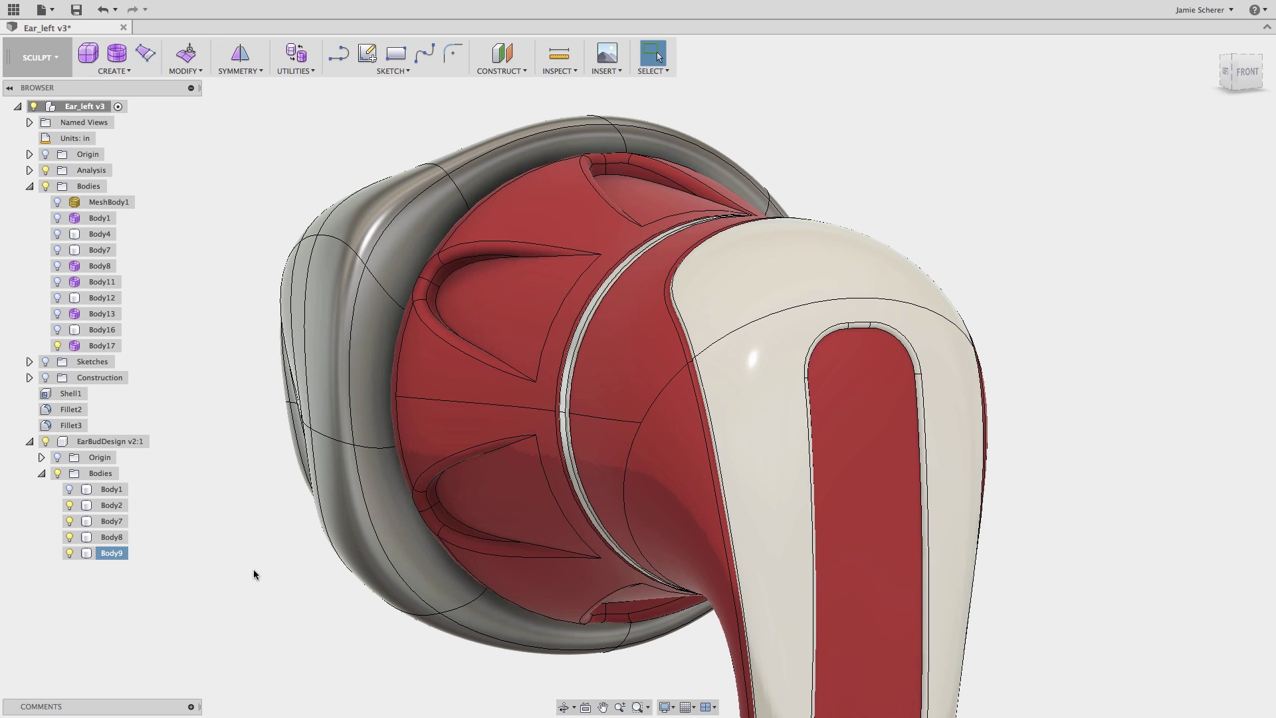
middle_click_drag(253, 569, 421, 433, "shift")
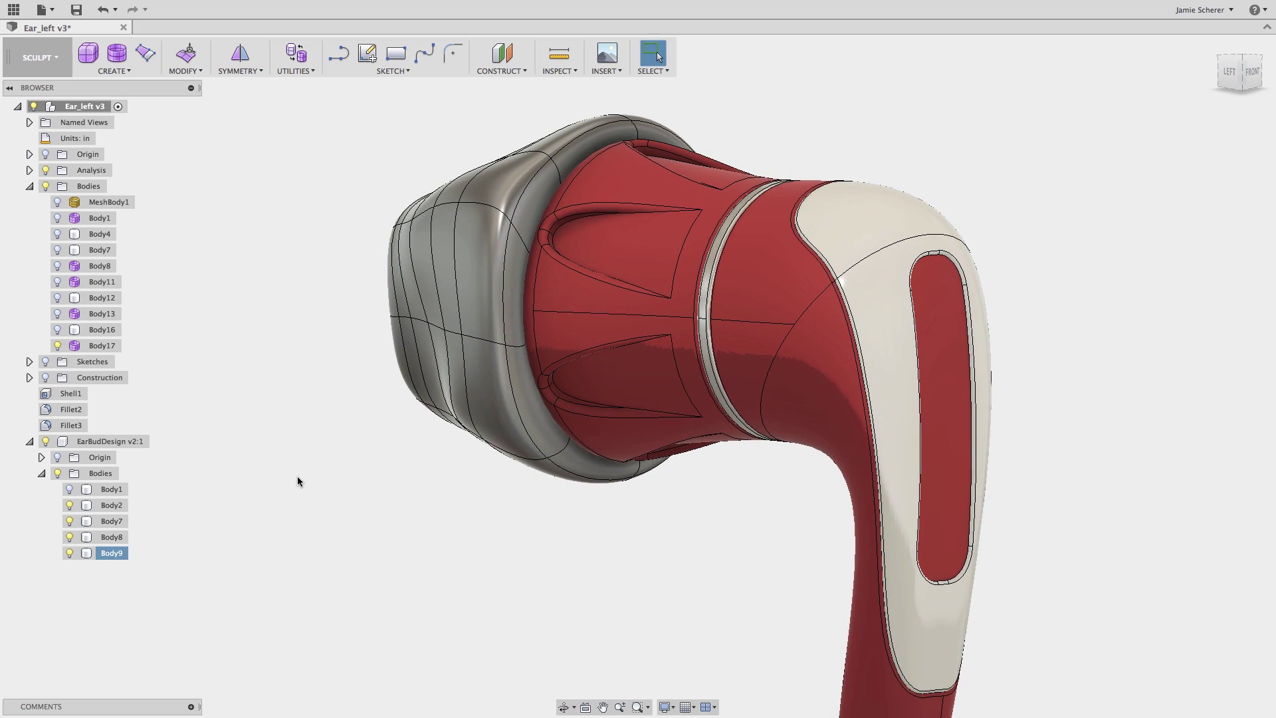
mouse_move(297, 479)
middle_mouse_down("shift")
mouse_move(458, 472)
mouse_move(280, 476)
middle_mouse_up("shift")
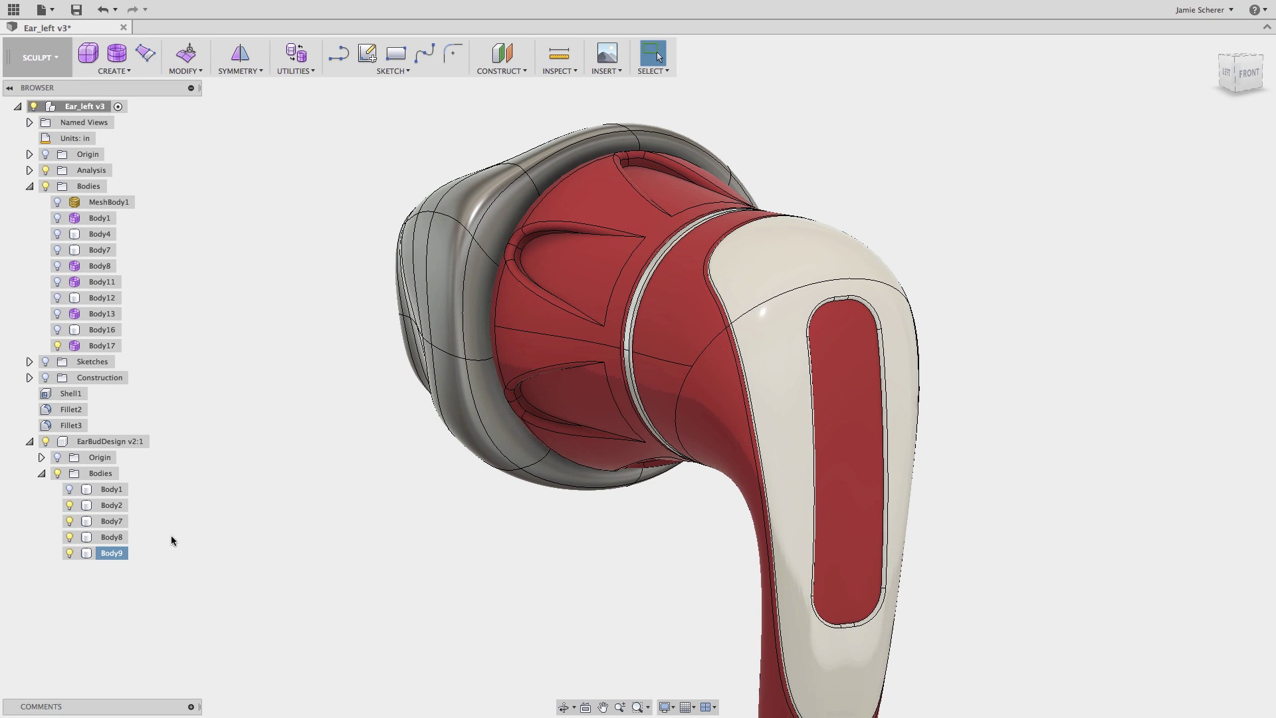
- Convert the thickened Body17 tip into solid Body20 using the body filter
left_click(296, 71)
left_click(299, 126)
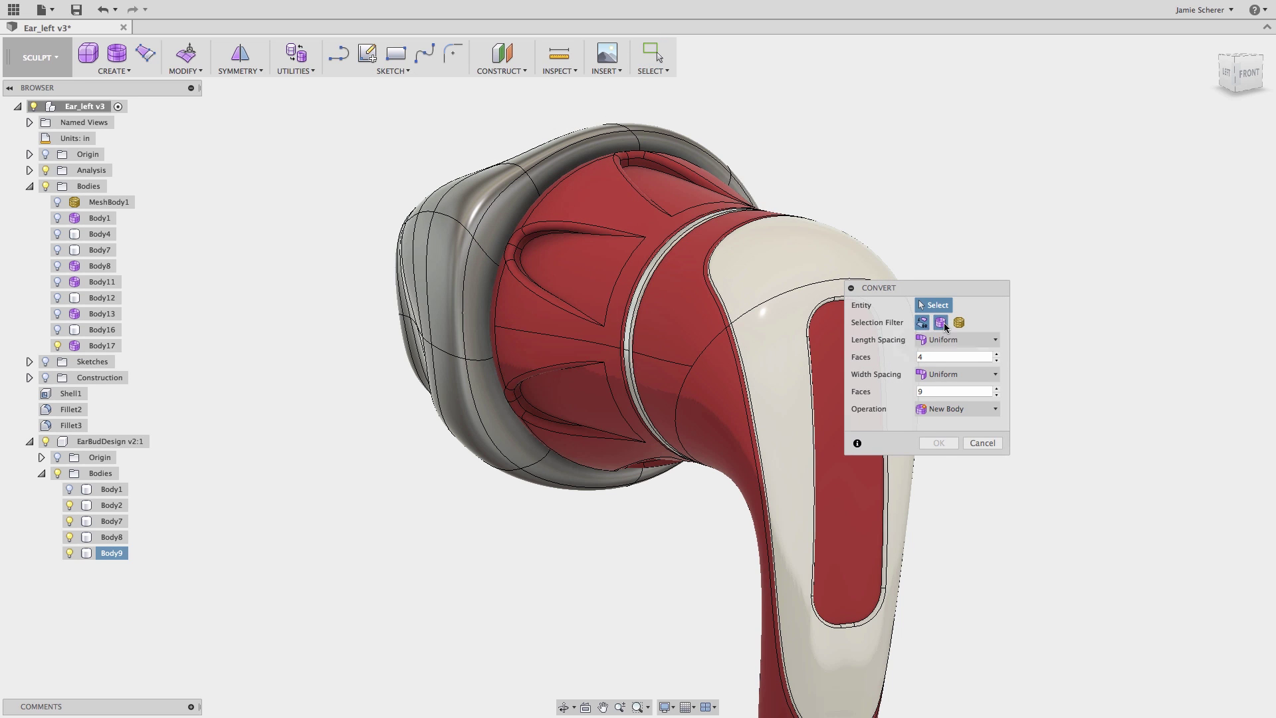
left_click(940, 321)
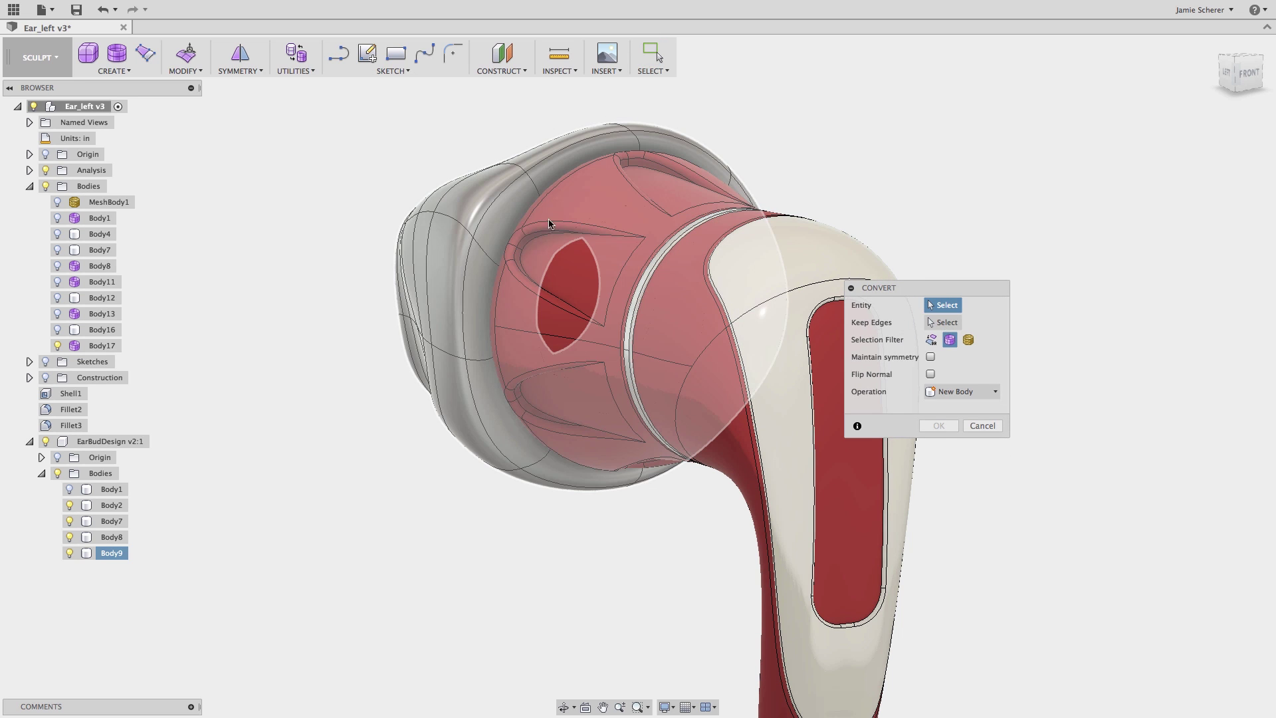
left_click(496, 214)
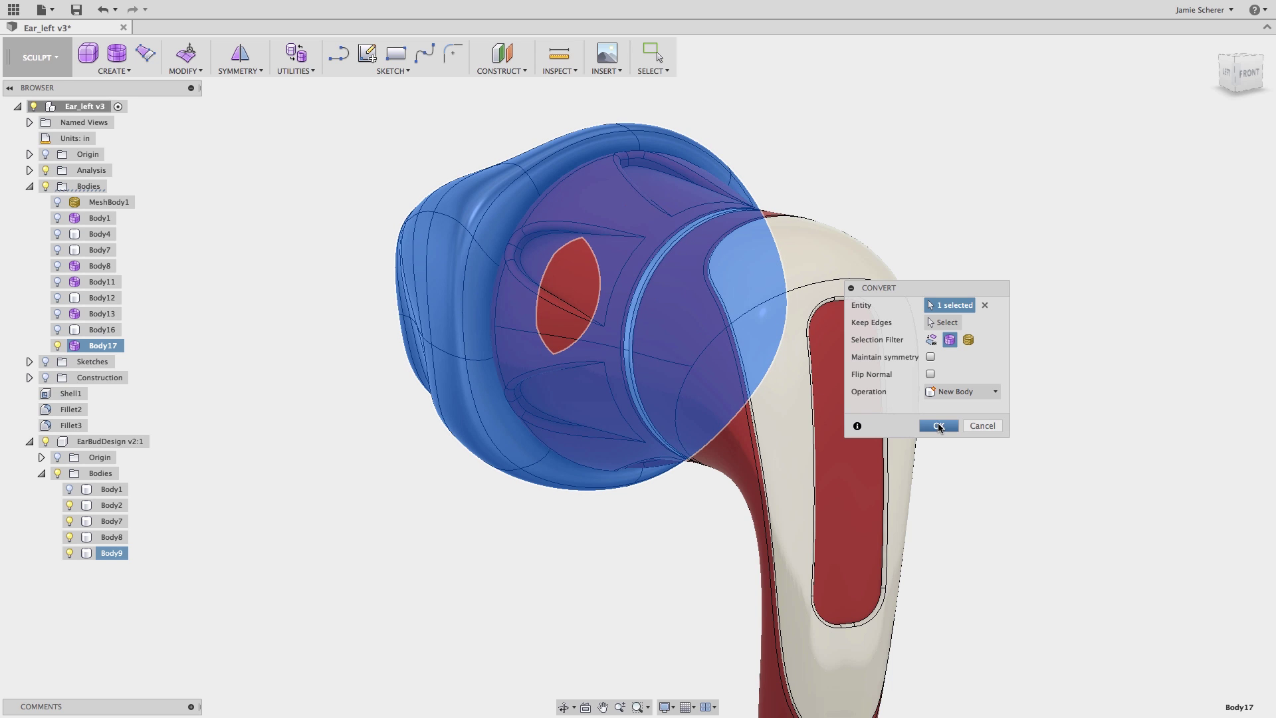
left_click(938, 426)
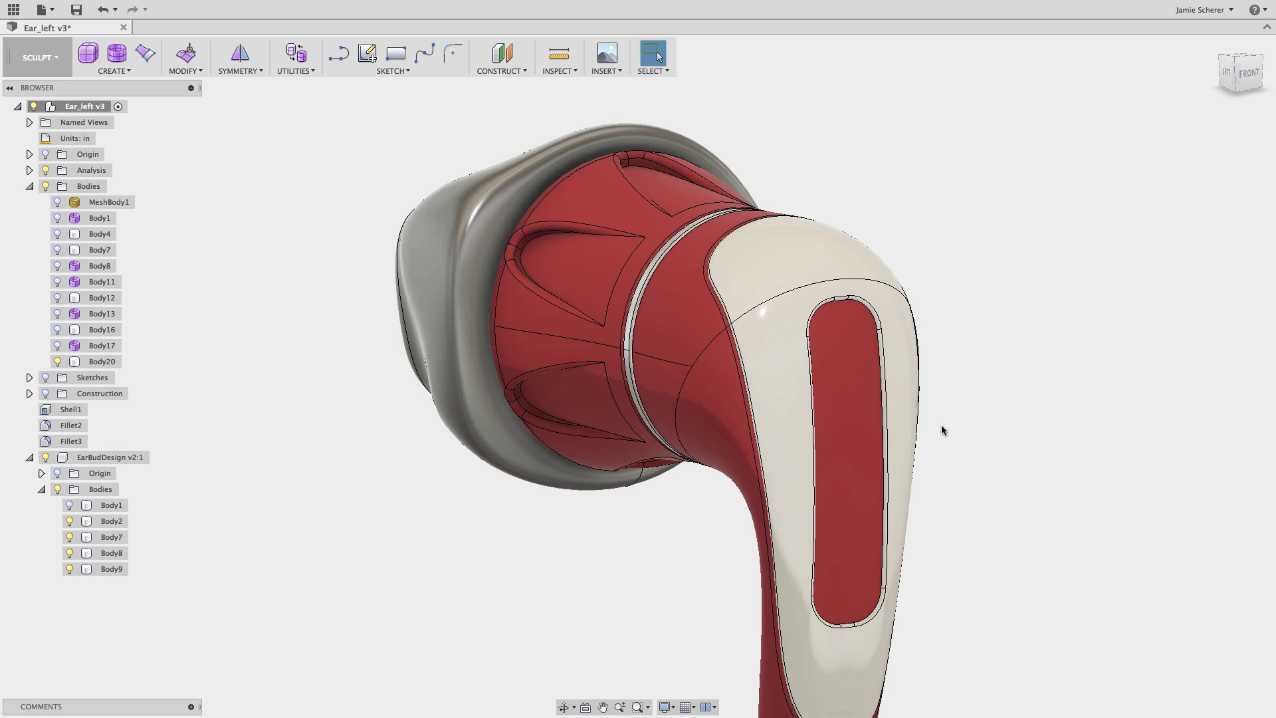
middle_click_drag(328, 477, 451, 484, "shift")
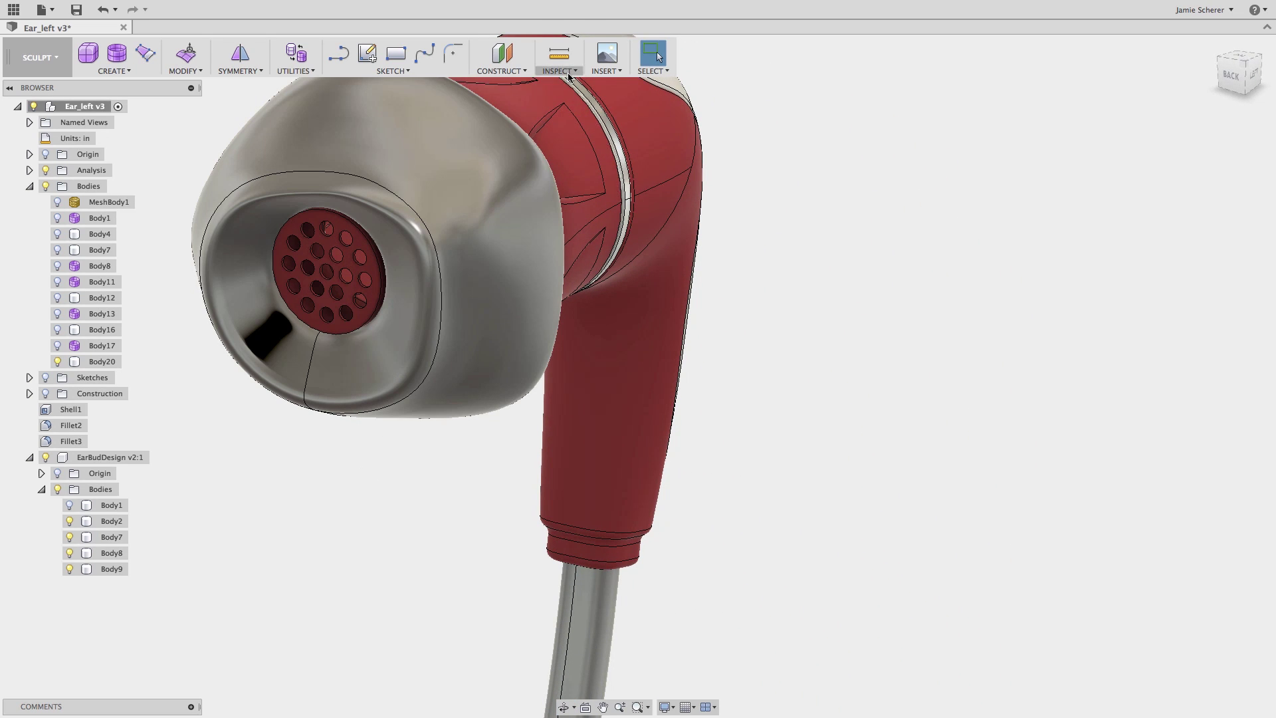
left_click(558, 71)
left_click(580, 169)
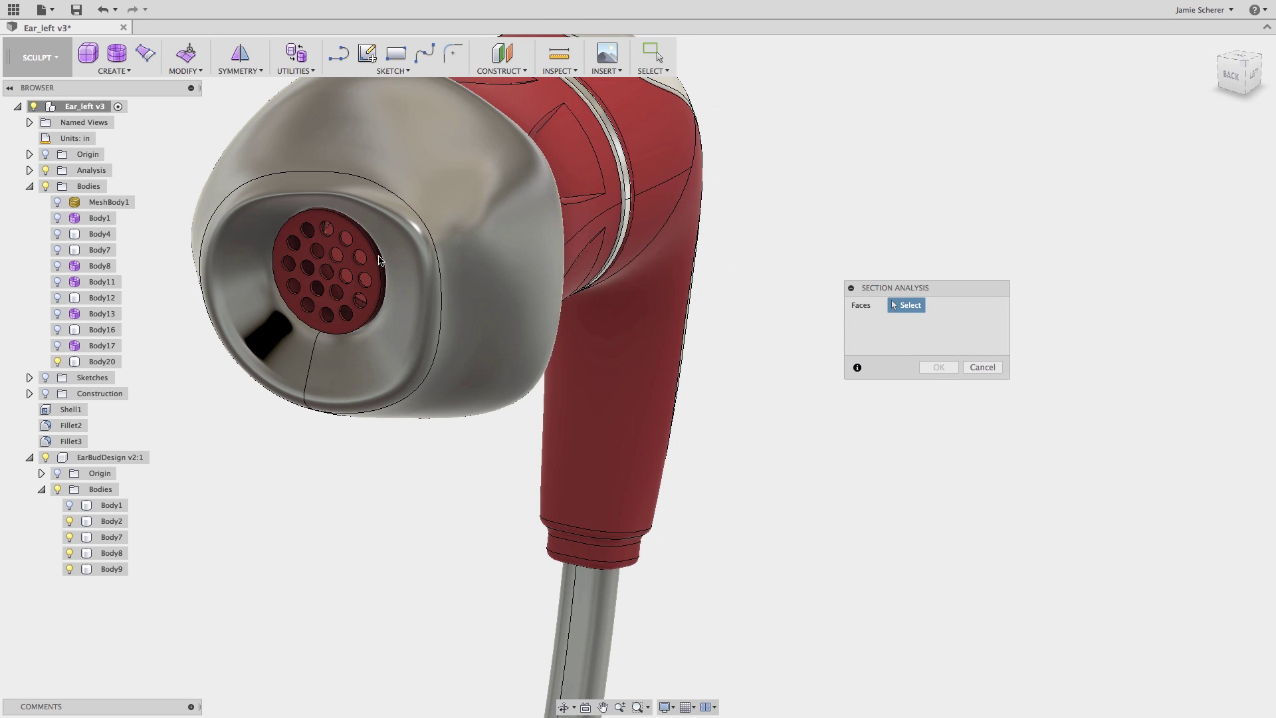
left_click(362, 250)
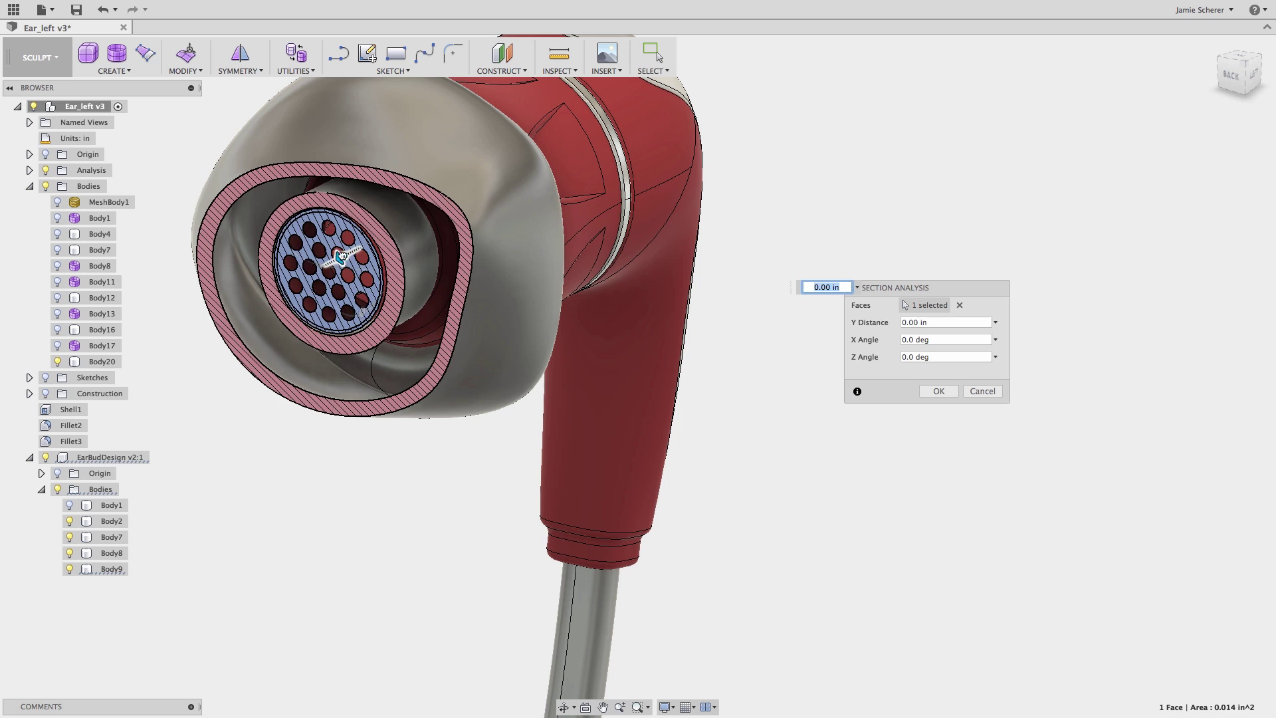
left_click_drag(340, 255, 287, 305)
left_click(983, 391)
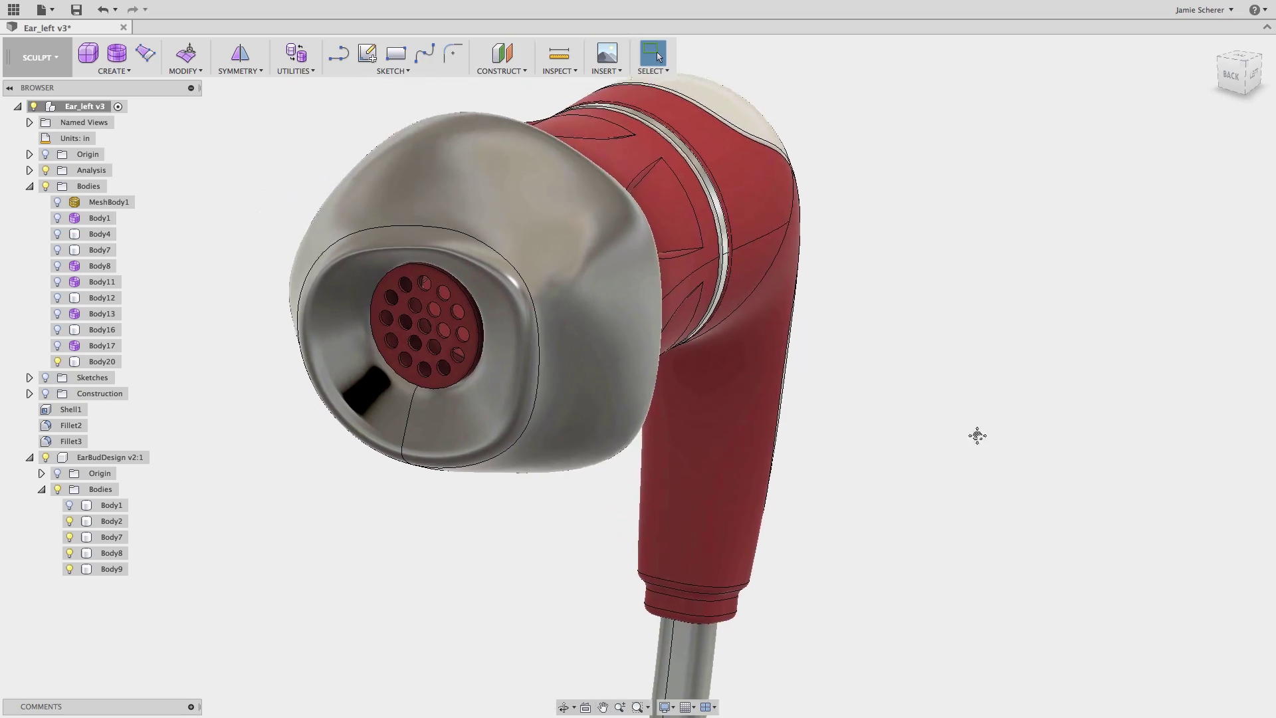
- Turn on MeshBody1 and frame the whole ear with the earbud seated inside
left_click(58, 203)
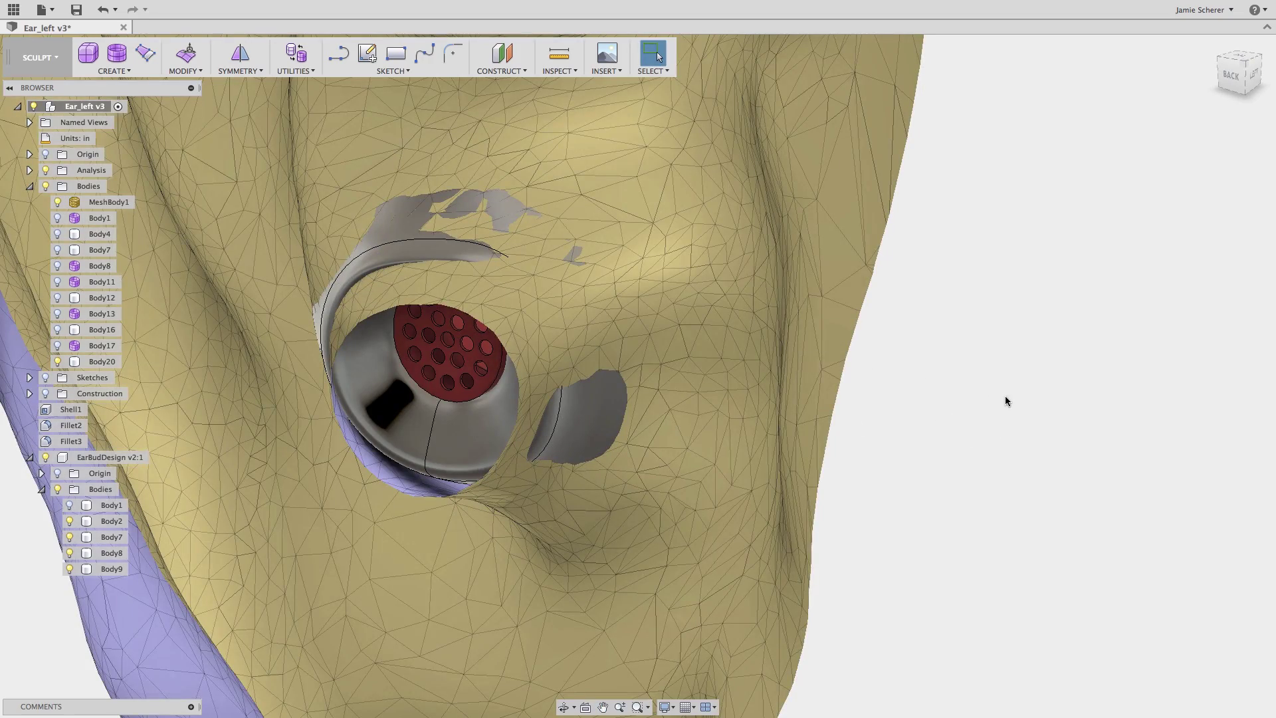
middle_click_drag(1005, 401, 701, 377, "shift")
left_click(305, 412)
scroll(310, 414, "down", 5)
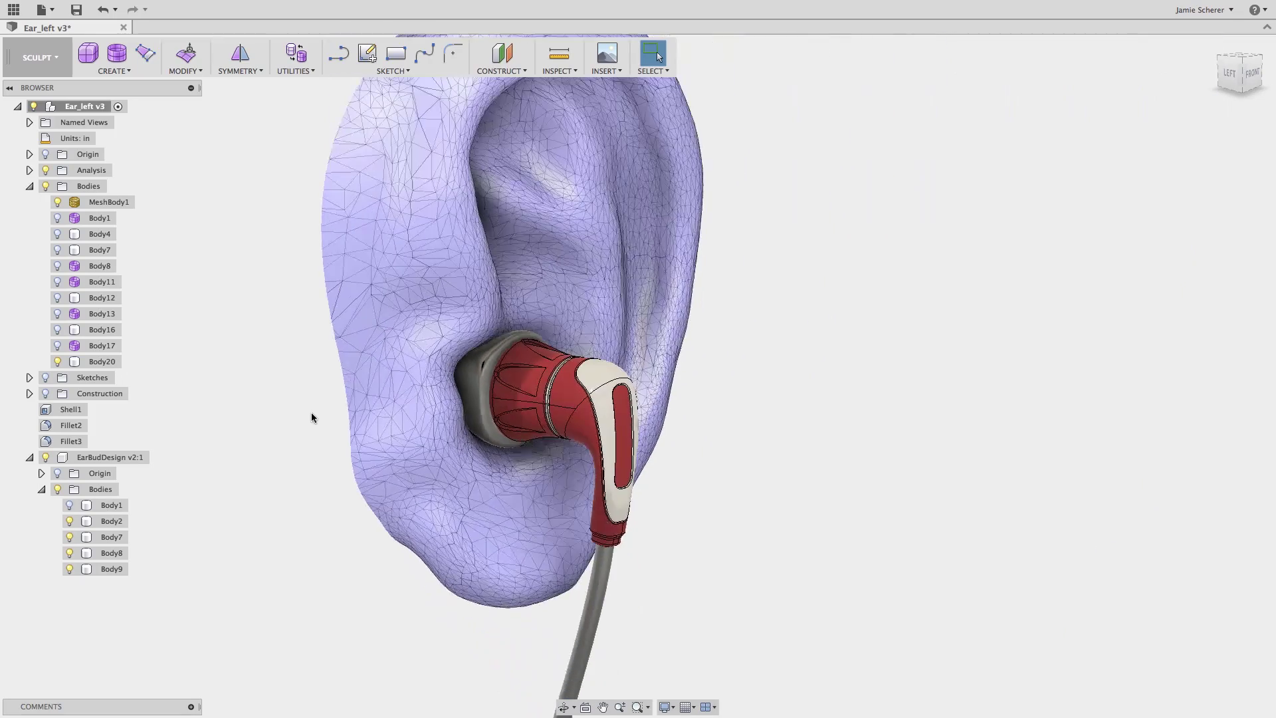
middle_click_drag(310, 416, 304, 478)
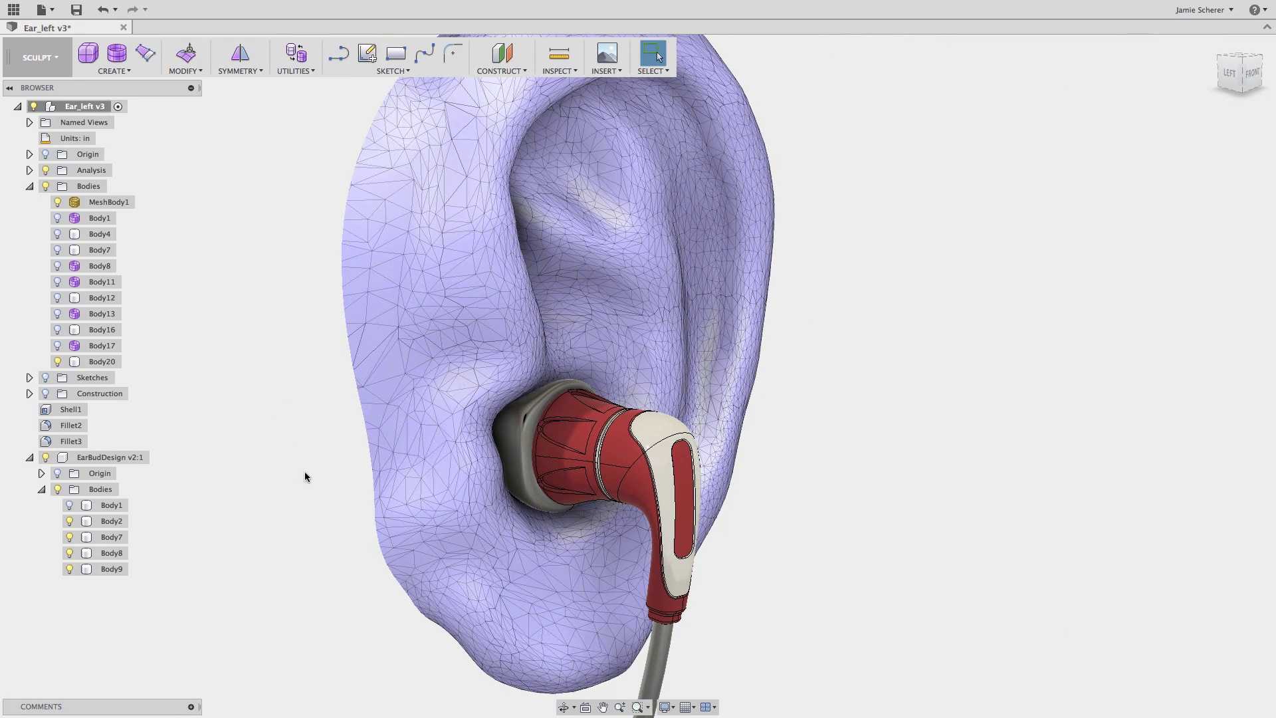
left_click(57, 58)
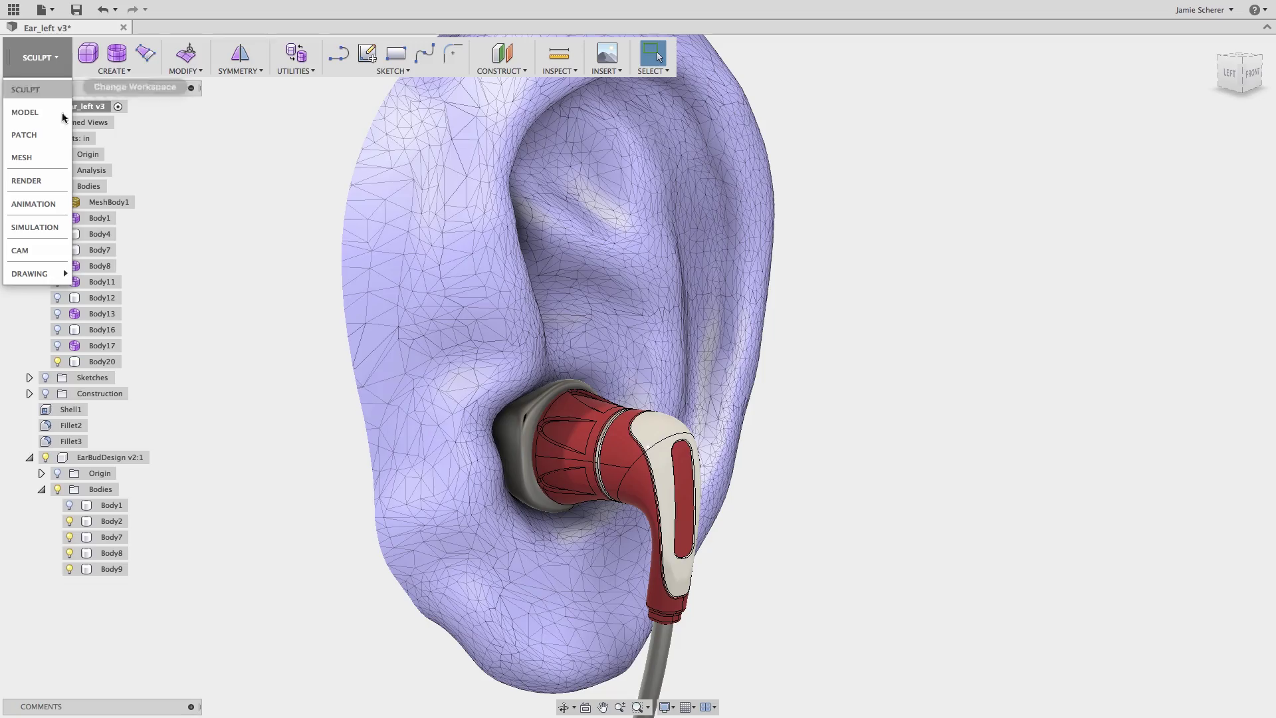
- Choose RENDER from the workspace switcher to view the earbud rendered in the ear
left_click(48, 179)
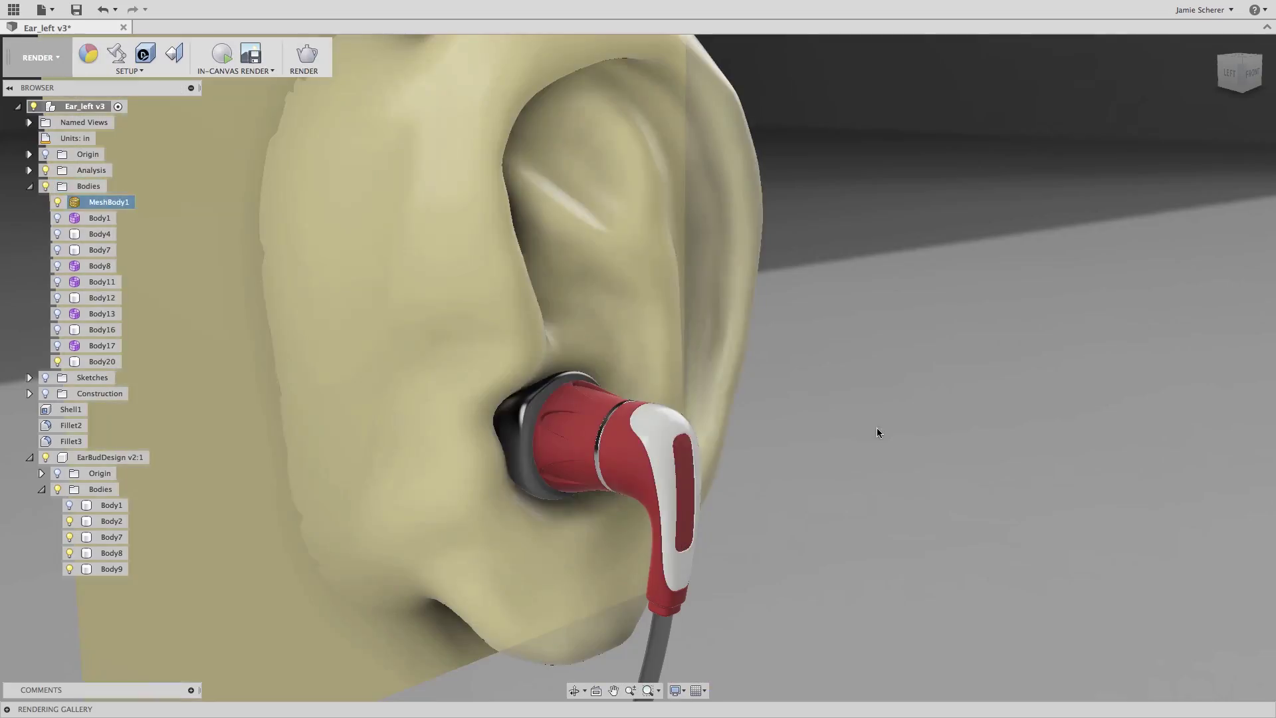